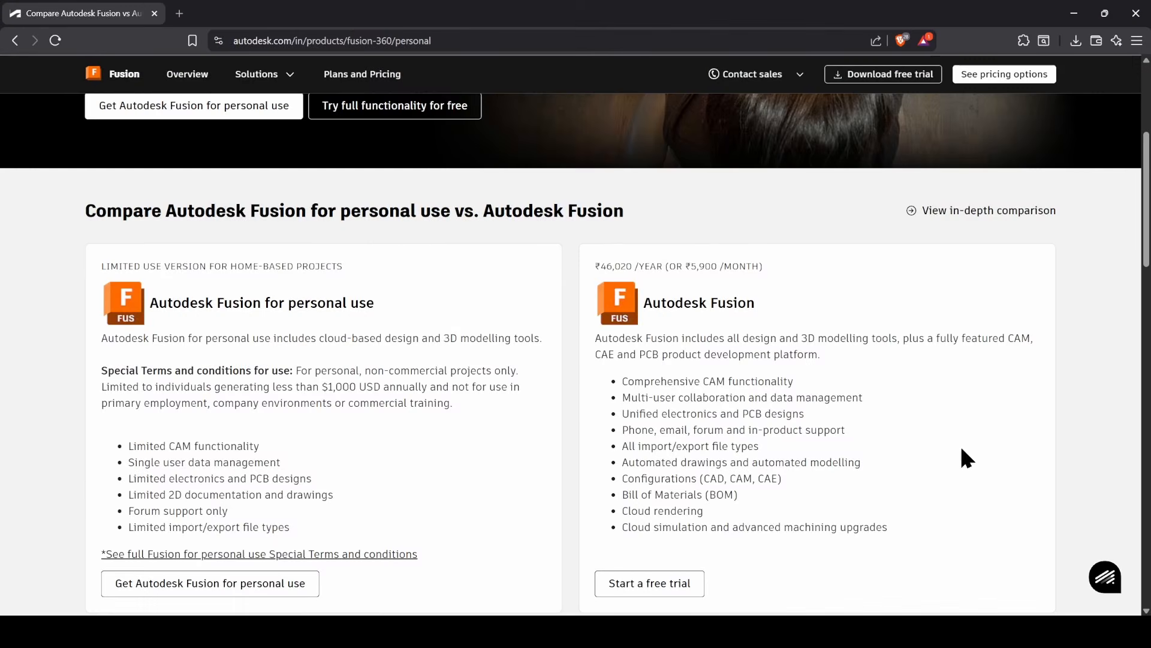
- Review the feature comparison between Autodesk Fusion for personal use and the paid Autodesk Fusion subscription
scroll(436, 320, down, 1)
scroll(436, 320, down, 1)
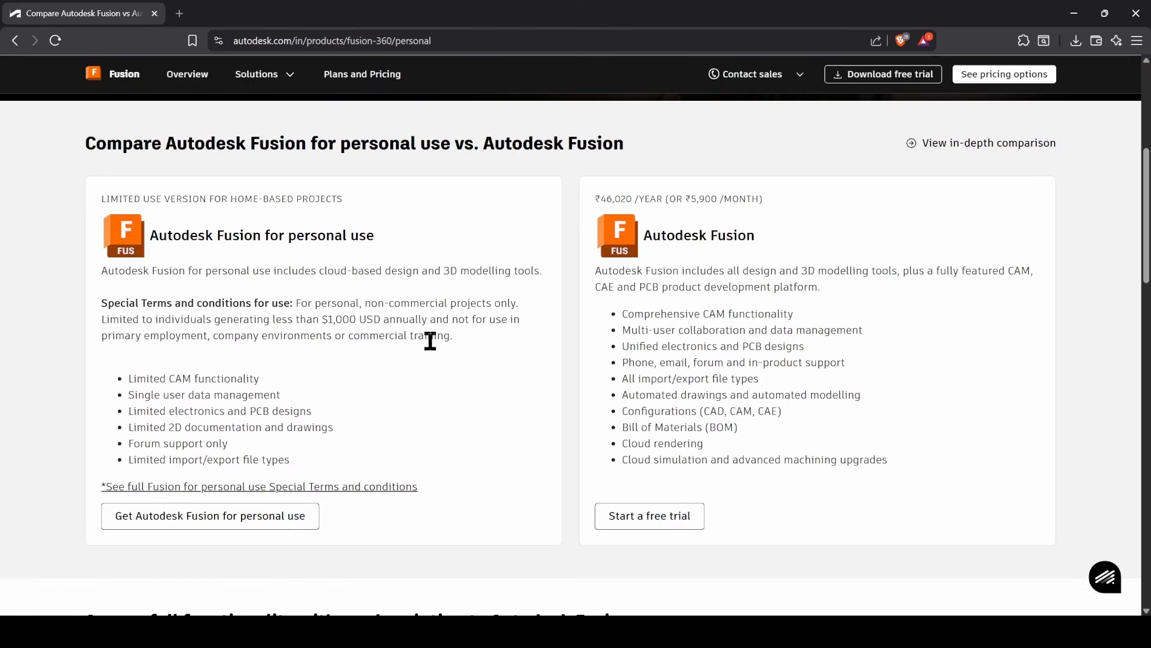
scroll(291, 487, down, 1)
click(259, 455)
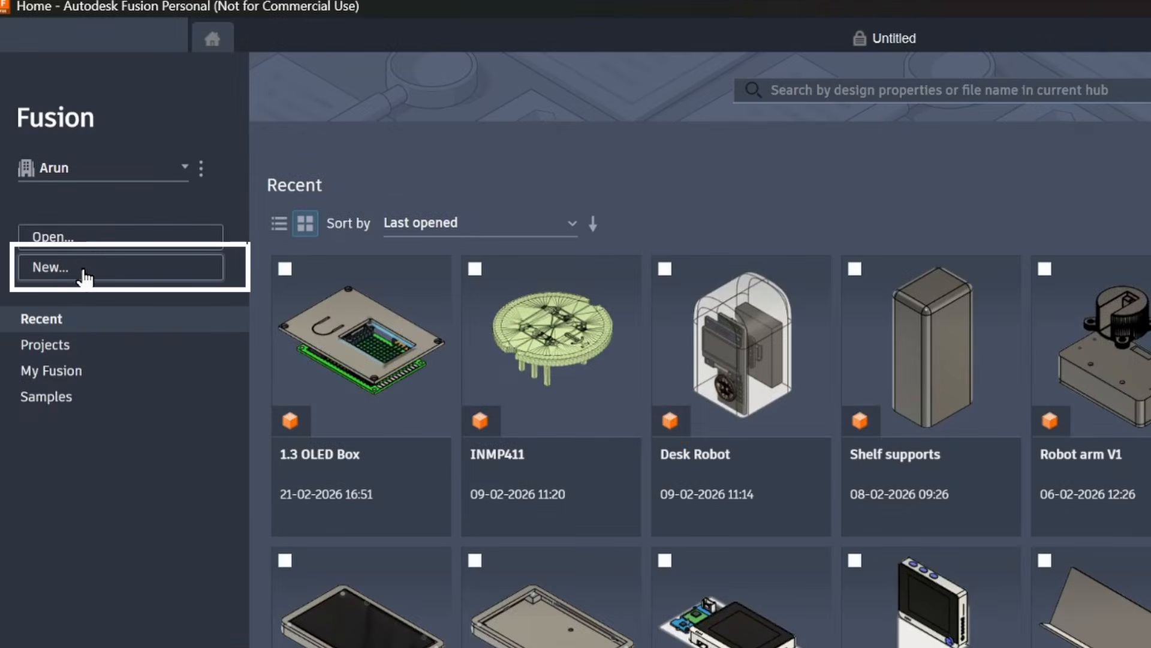
- In Fusion, create a new part design using the millimeter, gram unit system
click(88, 277)
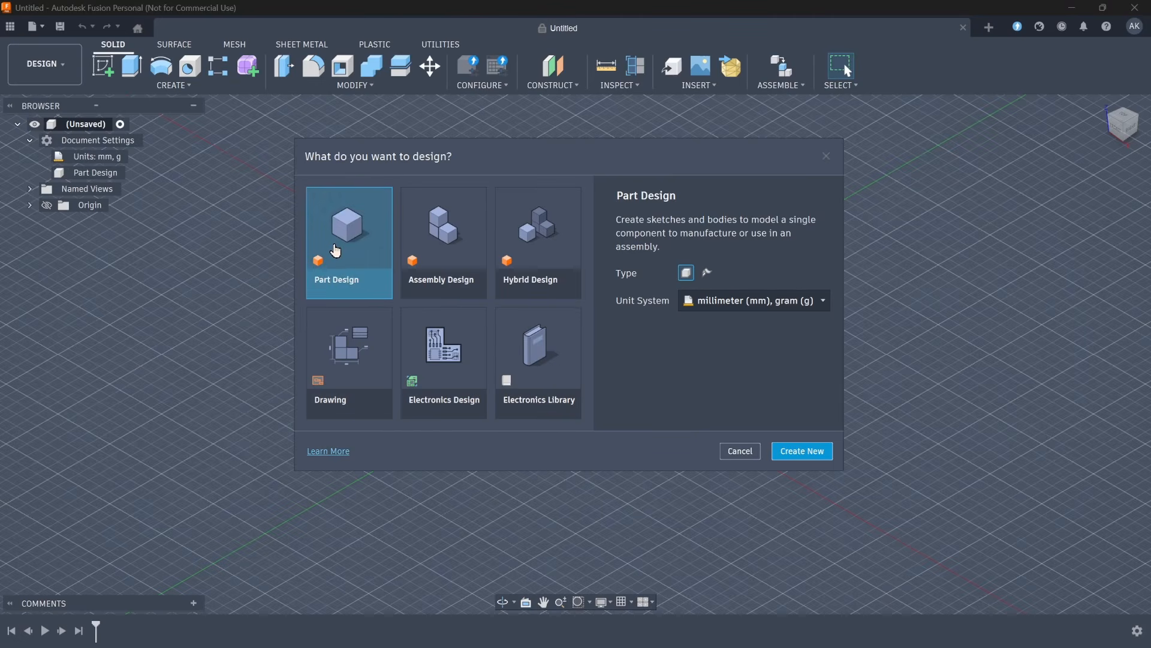
click(797, 454)
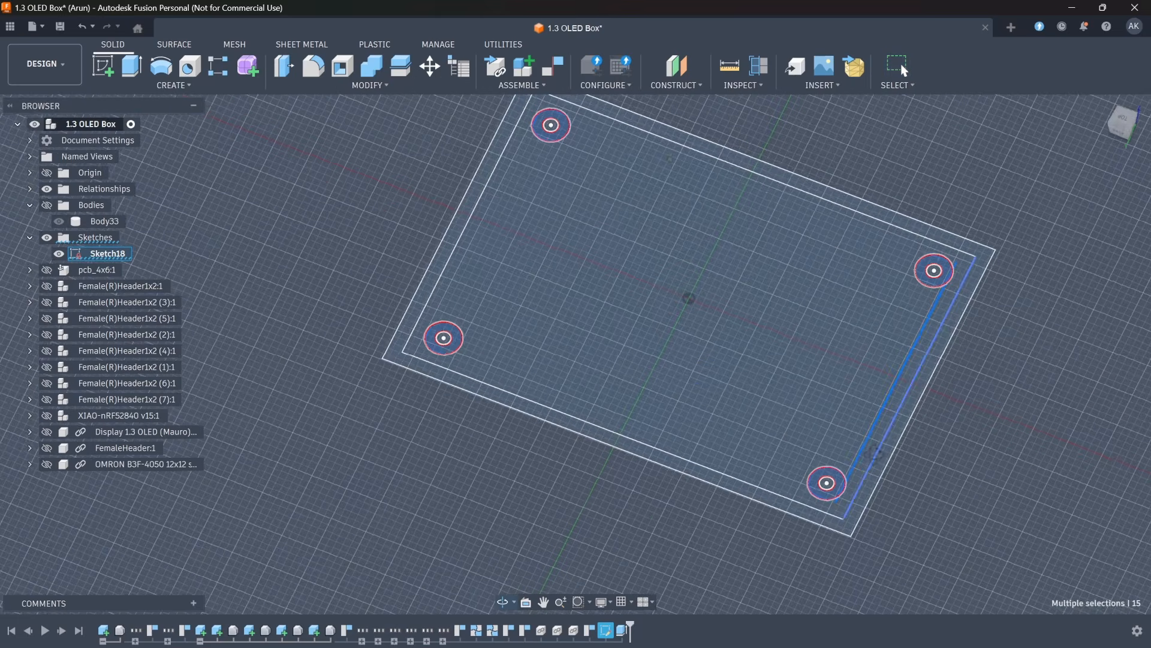
- Show the Bodies folder of the 1.3 OLED Box design and view the base plate from different angles
mouse_move(873, 453)
shift+middle_down()
mouse_move(822, 412)
mouse_move(831, 421)
shift+middle_up()
click(47, 205)
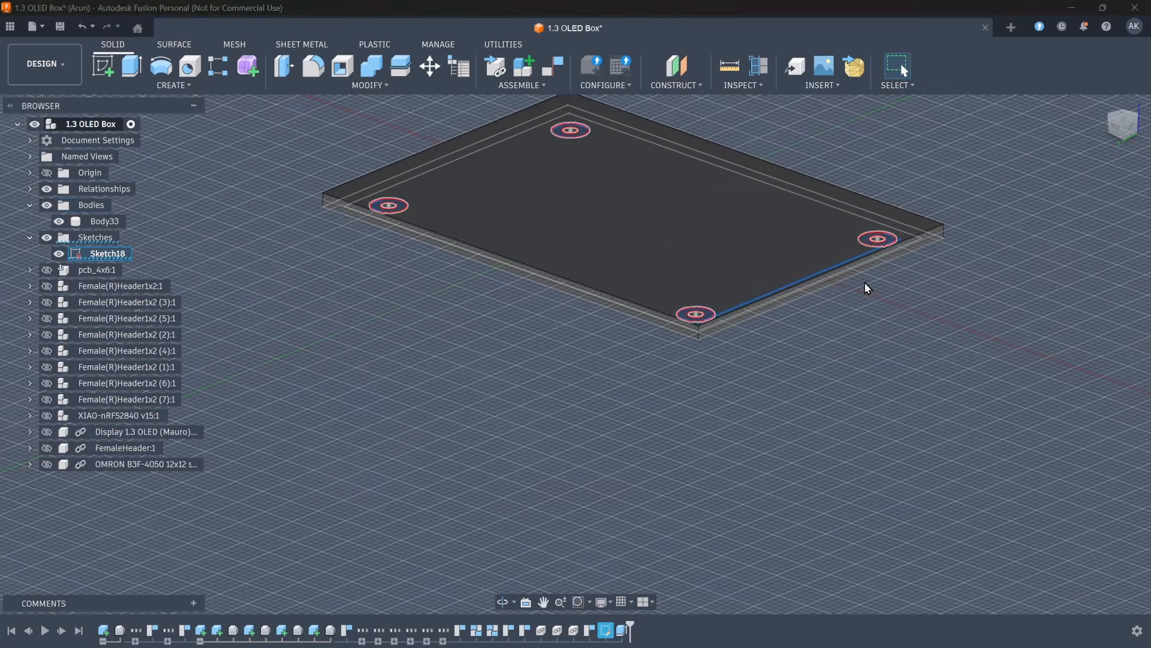
shift+middle_drag(866, 288, 889, 429)
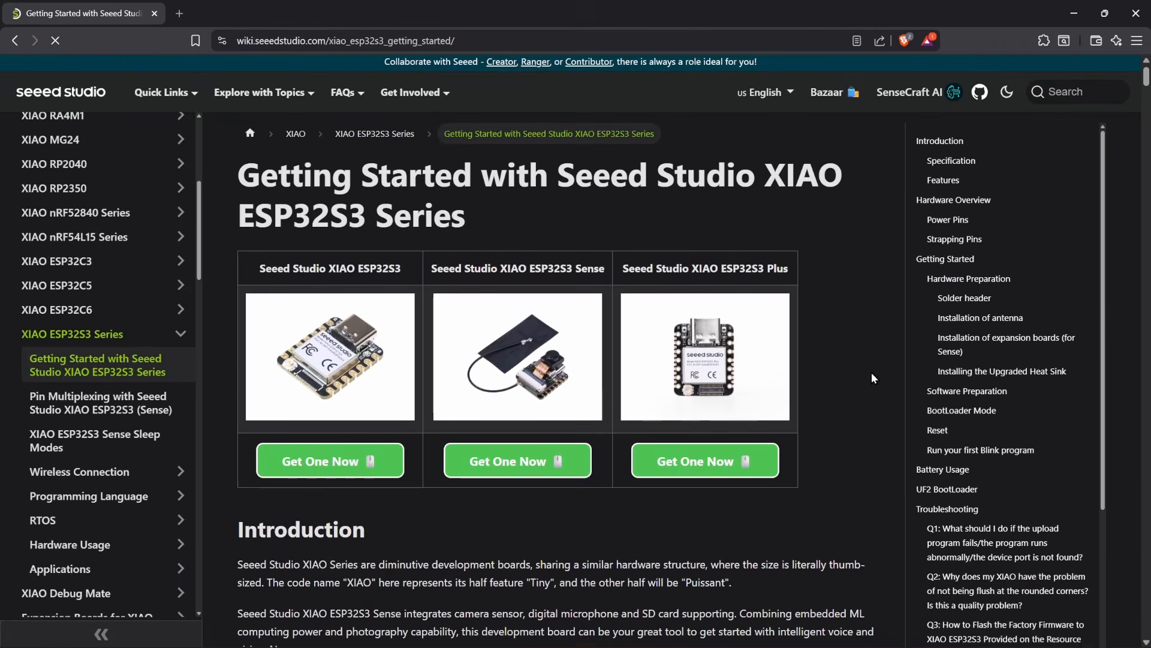
- In the browser, find the XIAO ESP32-S3 Sense 3D Model entry under Mechanical Design on the Seeed Studio wiki and highlight it
scroll(872, 372, down, 5)
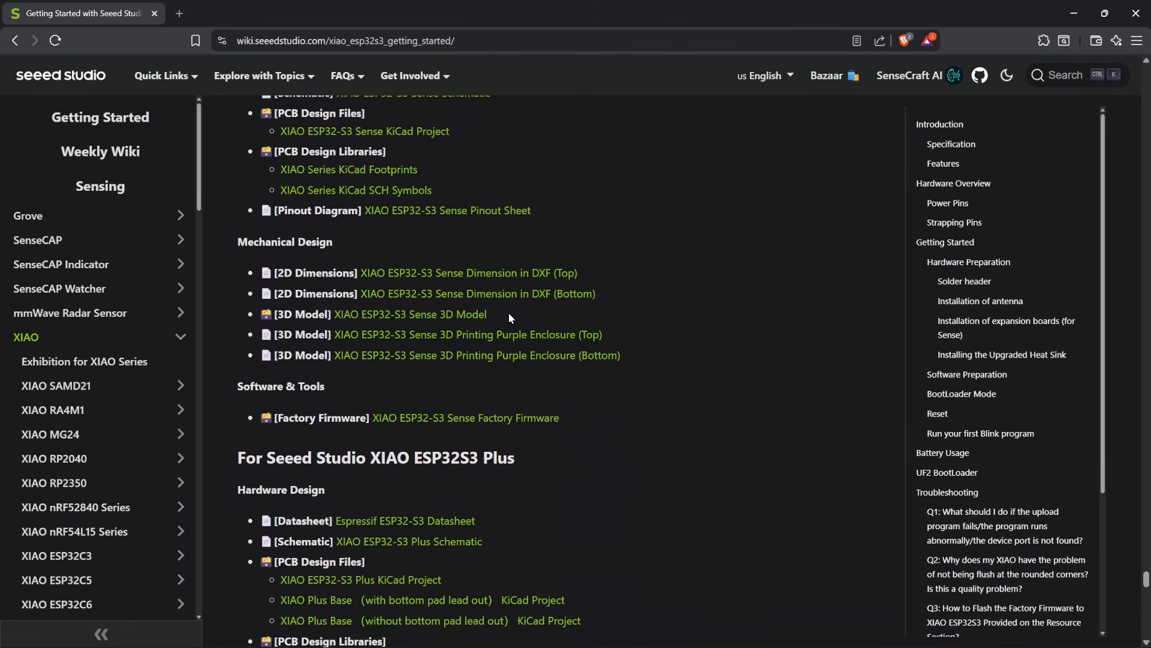
drag(509, 312, 329, 321)
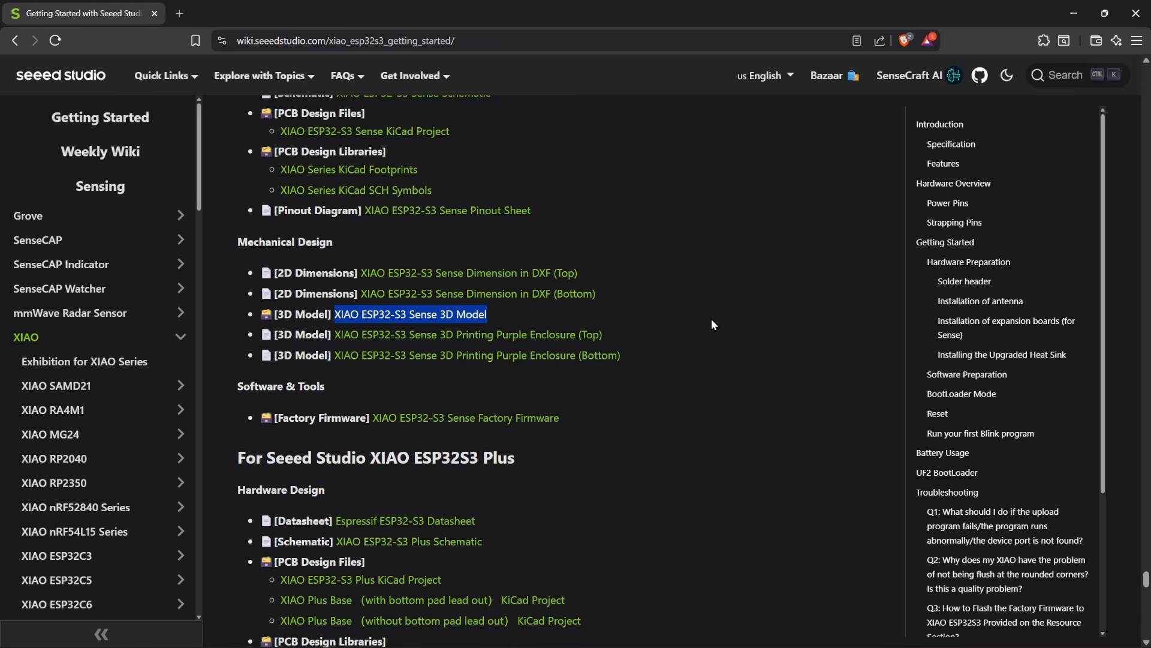
- Go to the GrabCAD website to look for component CAD models
click(468, 31)
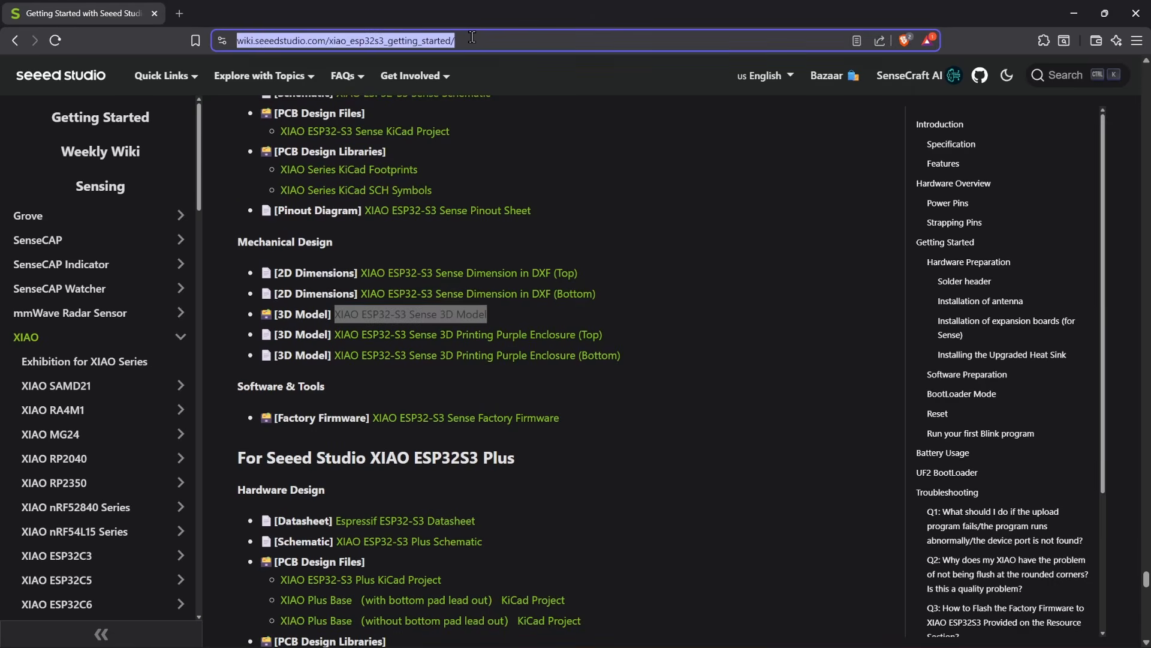
text(gra)
key(Return)
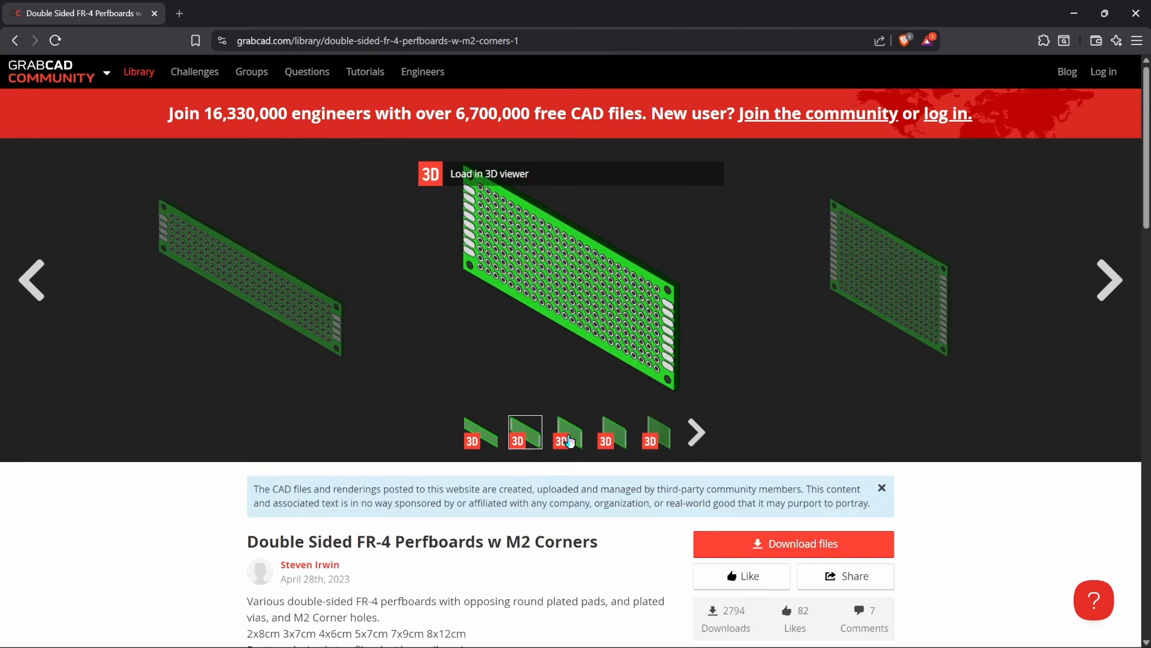
- Preview the third board in the Double Sided FR-4 Perfboards w M2 Corners model gallery
click(568, 438)
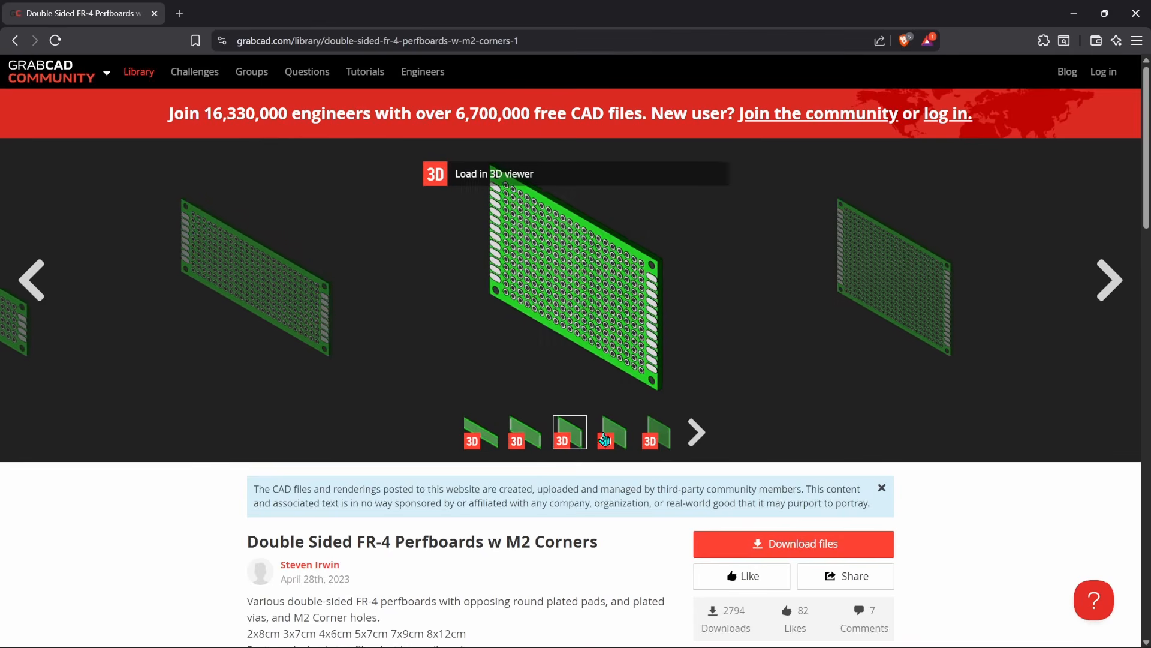
click(574, 303)
drag(621, 385, 583, 439)
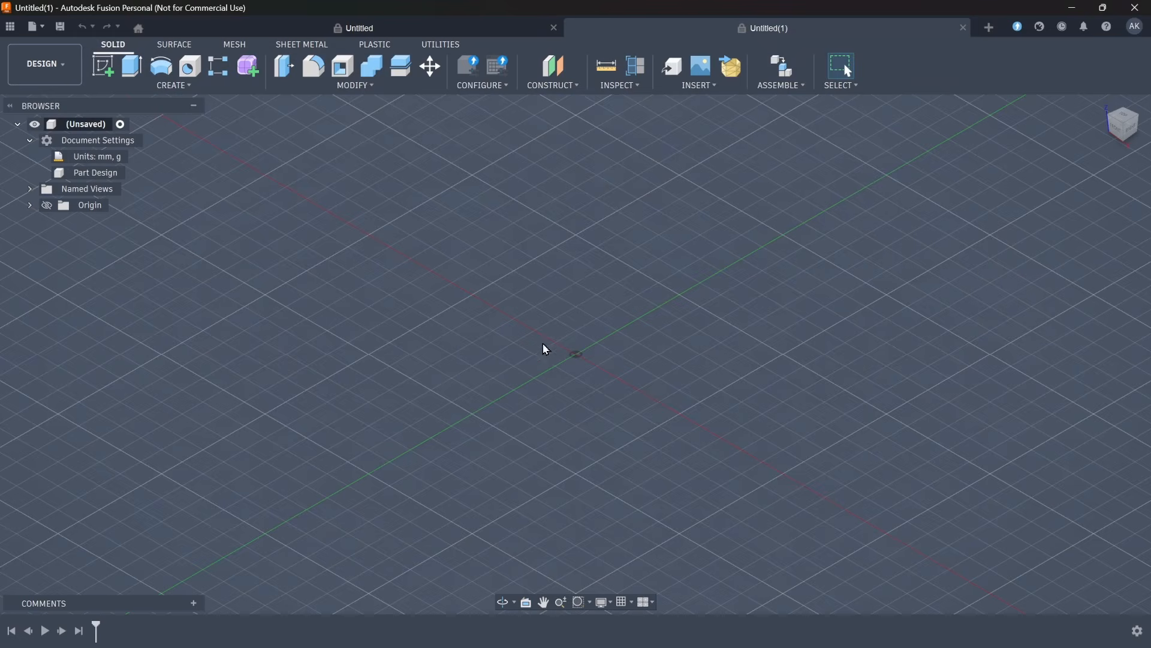
- In Fusion, start inserting a mesh from the computer and select INMP411.stl in the 3D folder
click(705, 88)
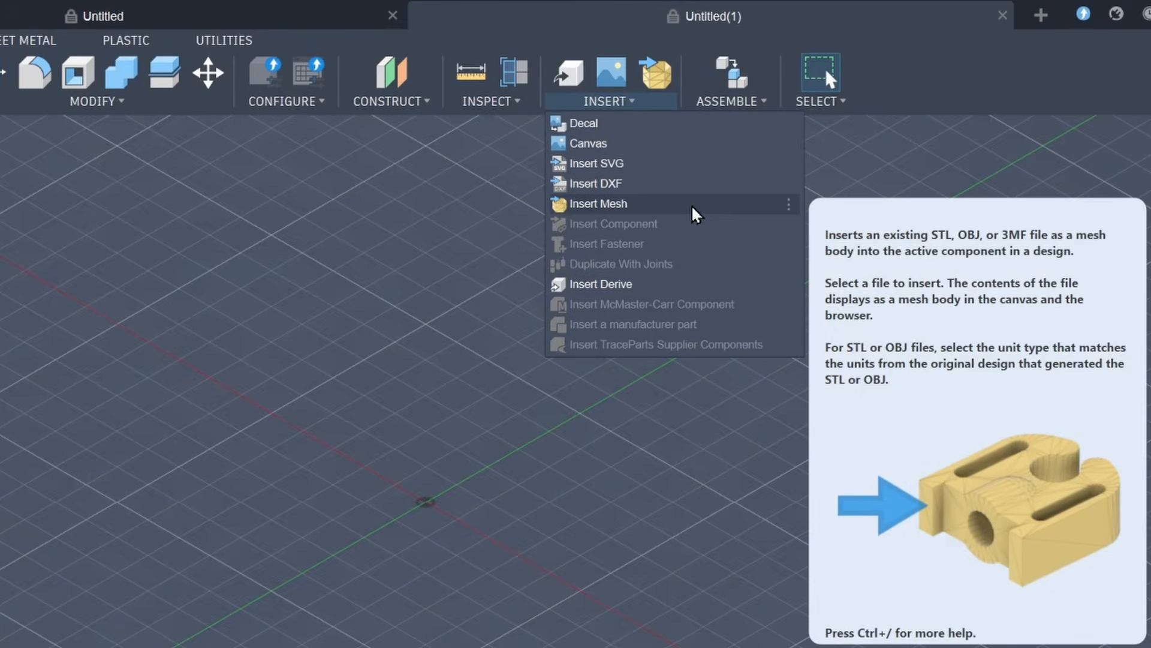
click(693, 206)
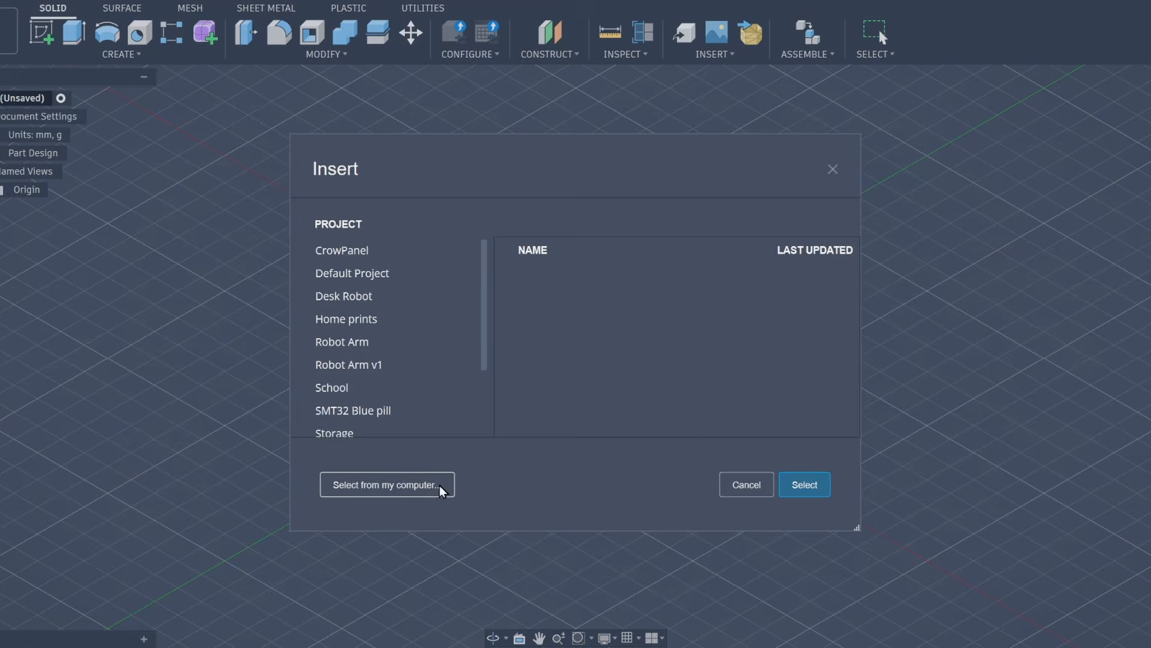
click(419, 485)
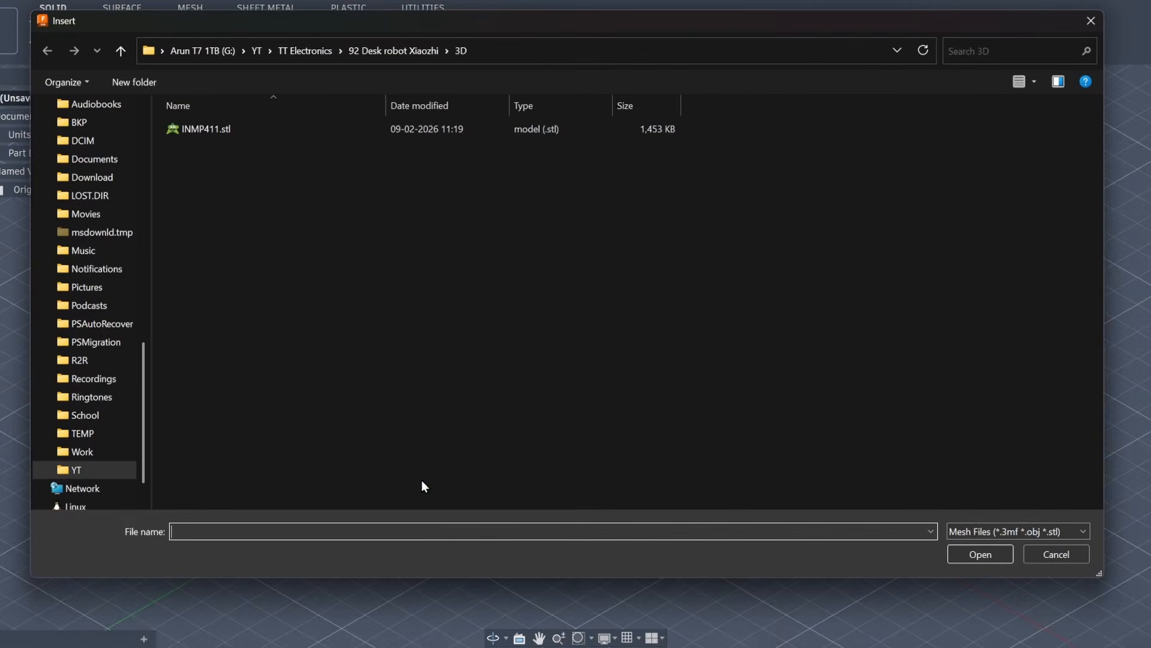
drag(280, 195, 207, 84)
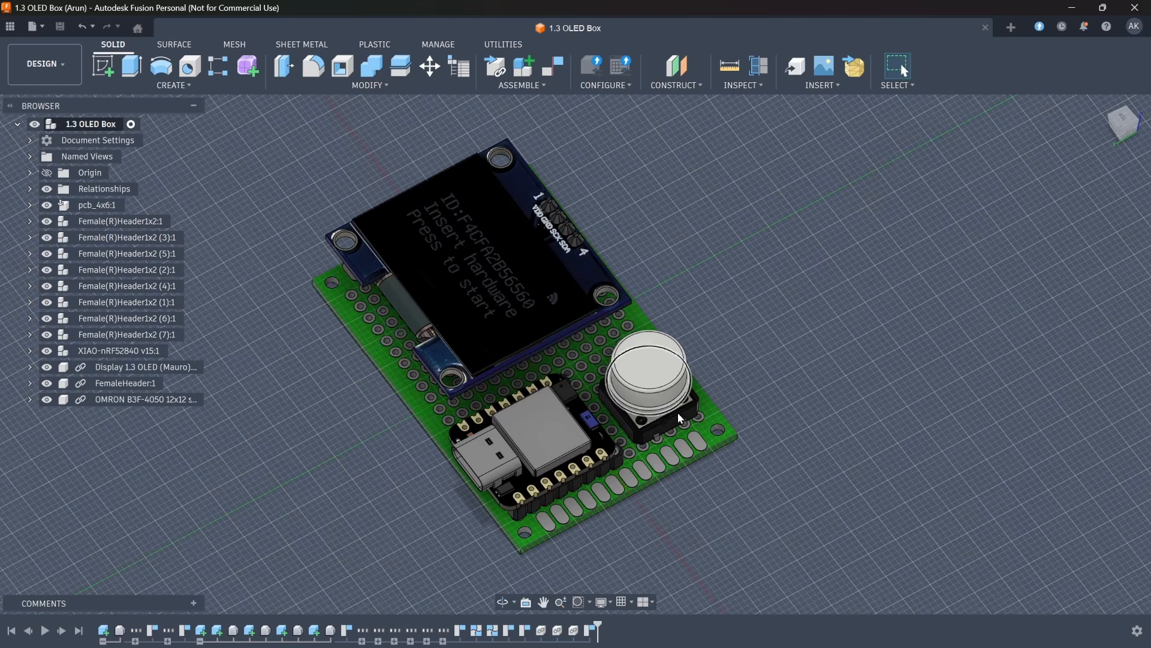
click(129, 403)
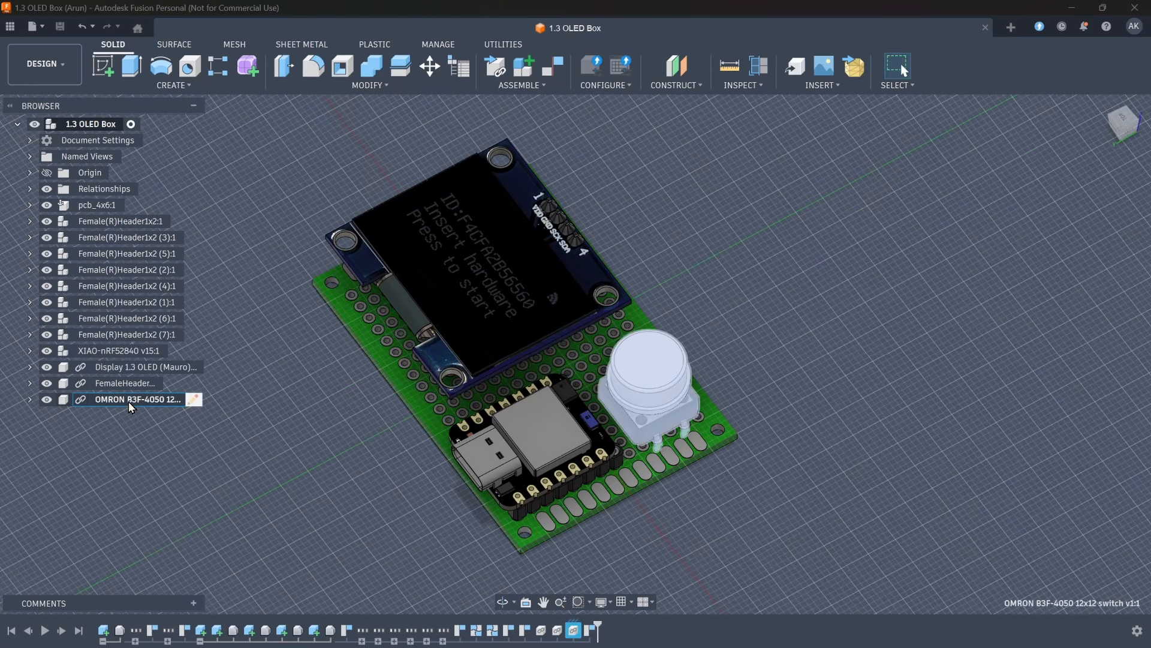
key(m)
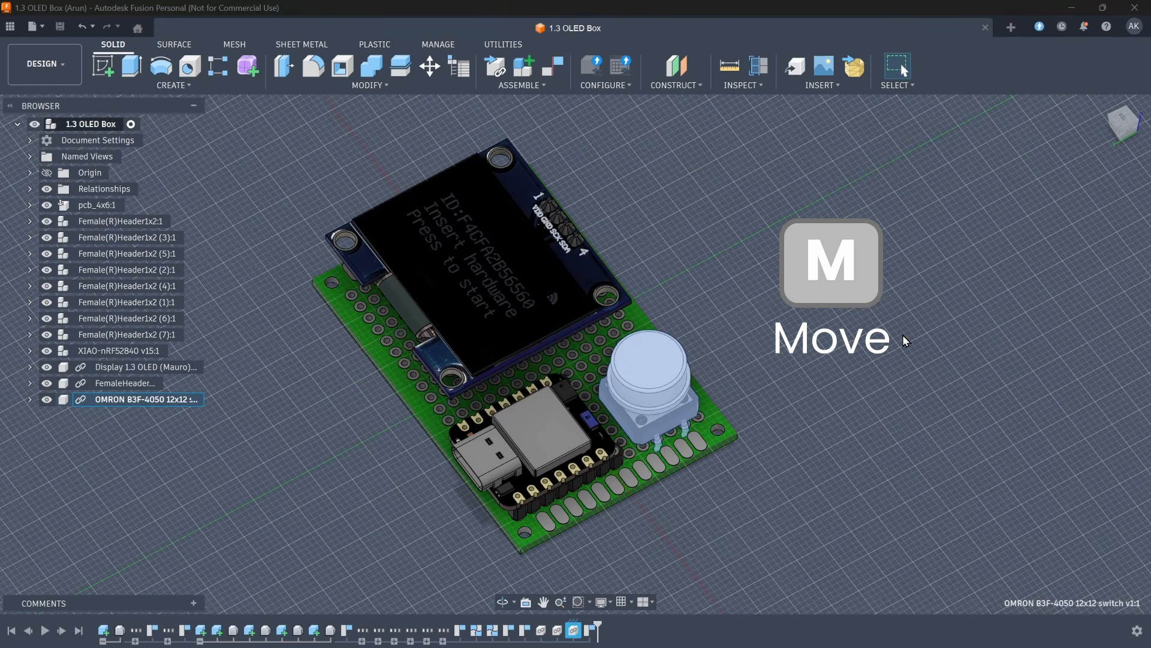
key(Escape)
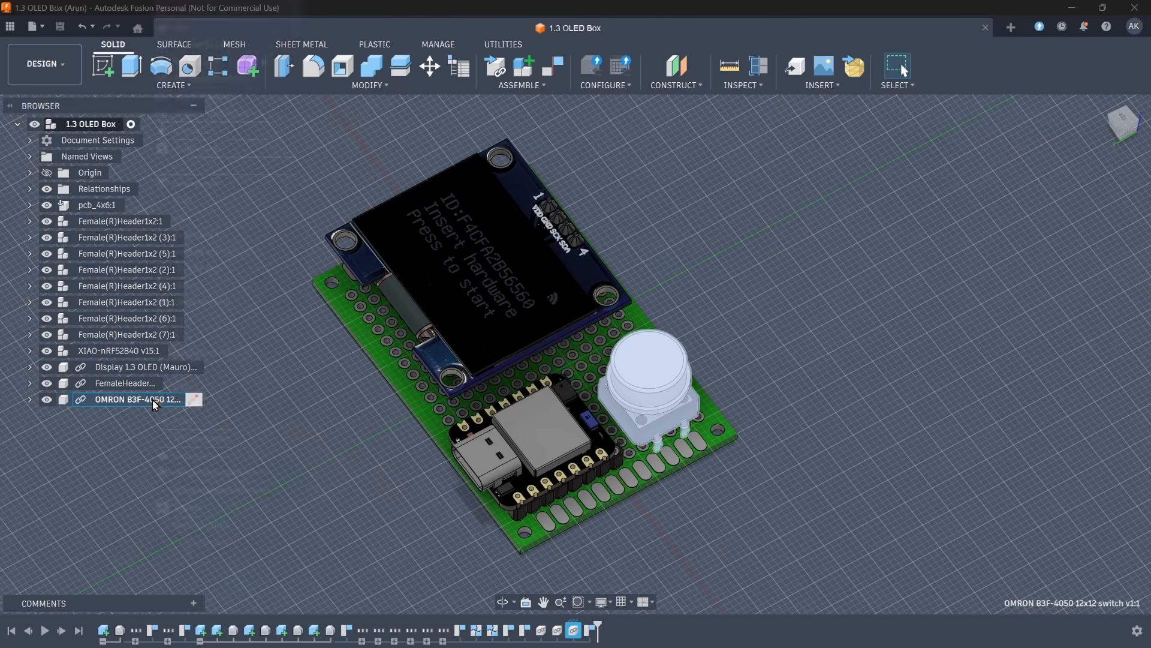
- Try to move the OMRON B3F-4050 12x12 switch component with Move/Copy
right_click(154, 404)
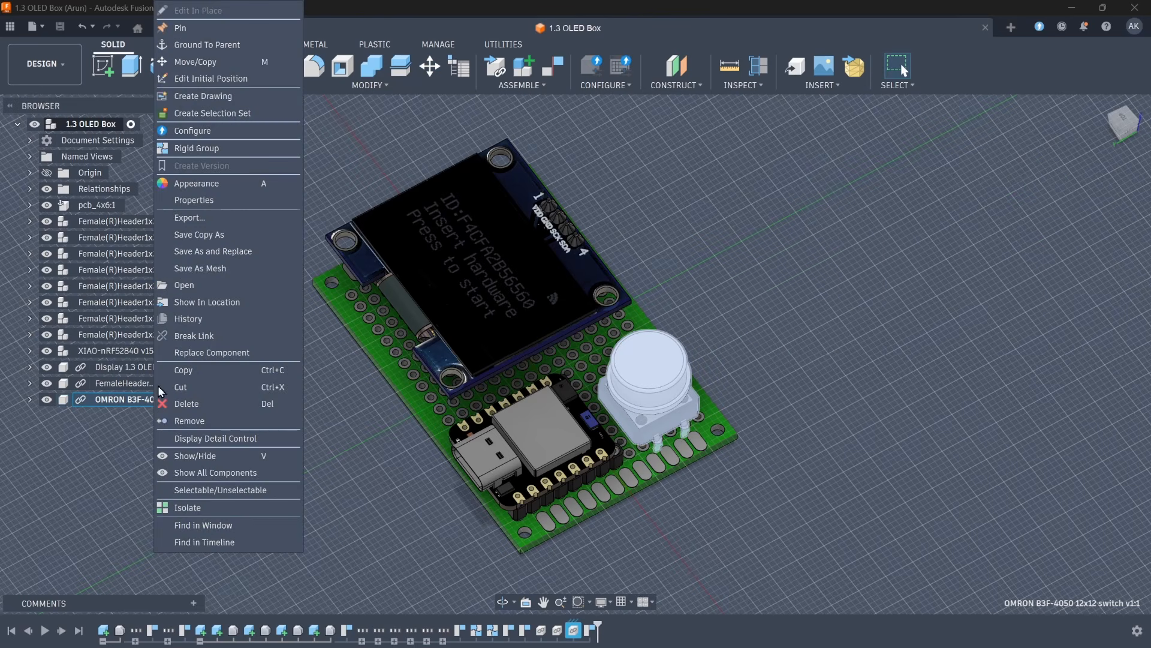
click(239, 63)
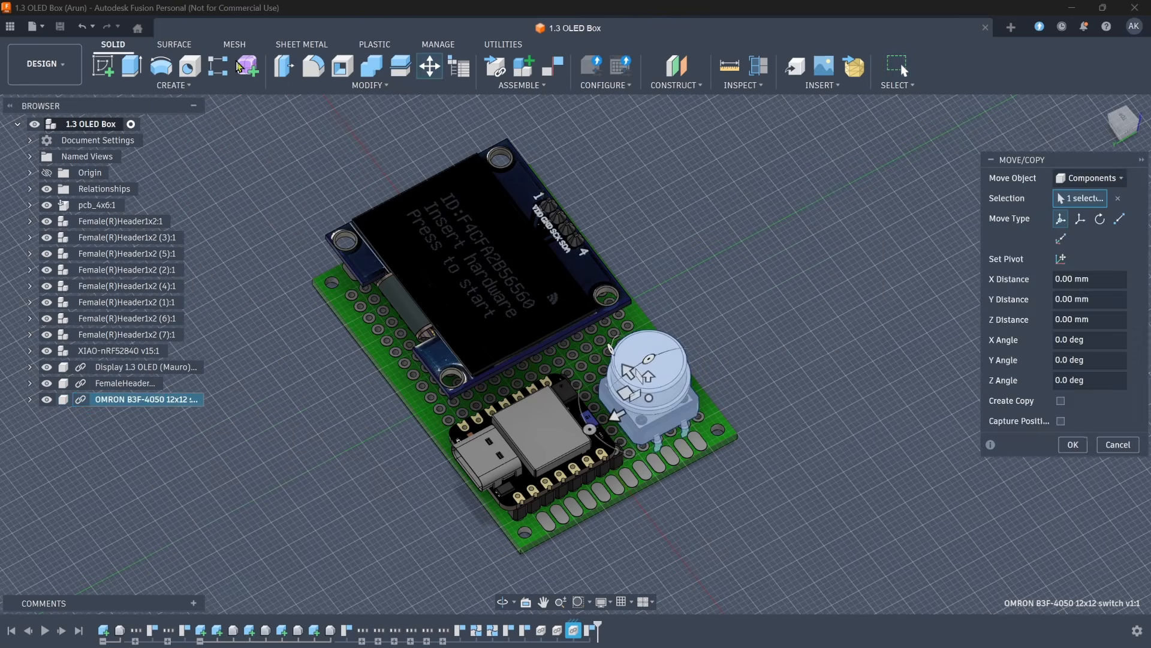
scroll(580, 395, up, 2)
drag(627, 380, 681, 370)
key(Escape)
scroll(825, 298, down, 2)
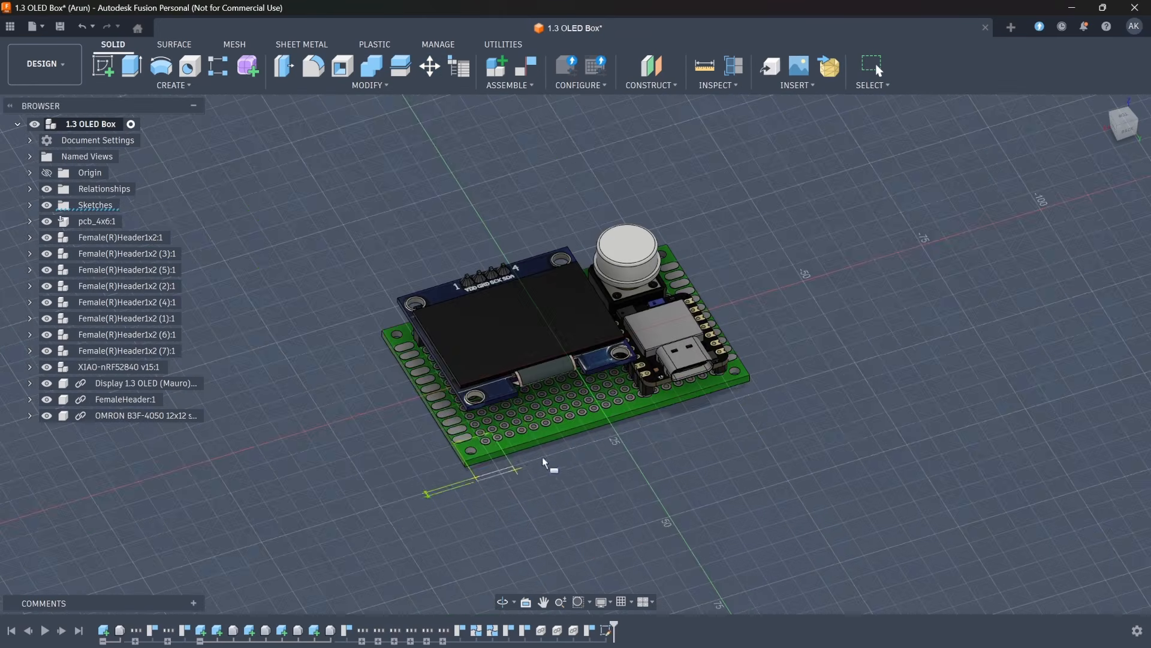
- Try to create a box body about 58.7 mm long, 1.8 mm wide and 25 mm high along the PCB's long edge
click(475, 478)
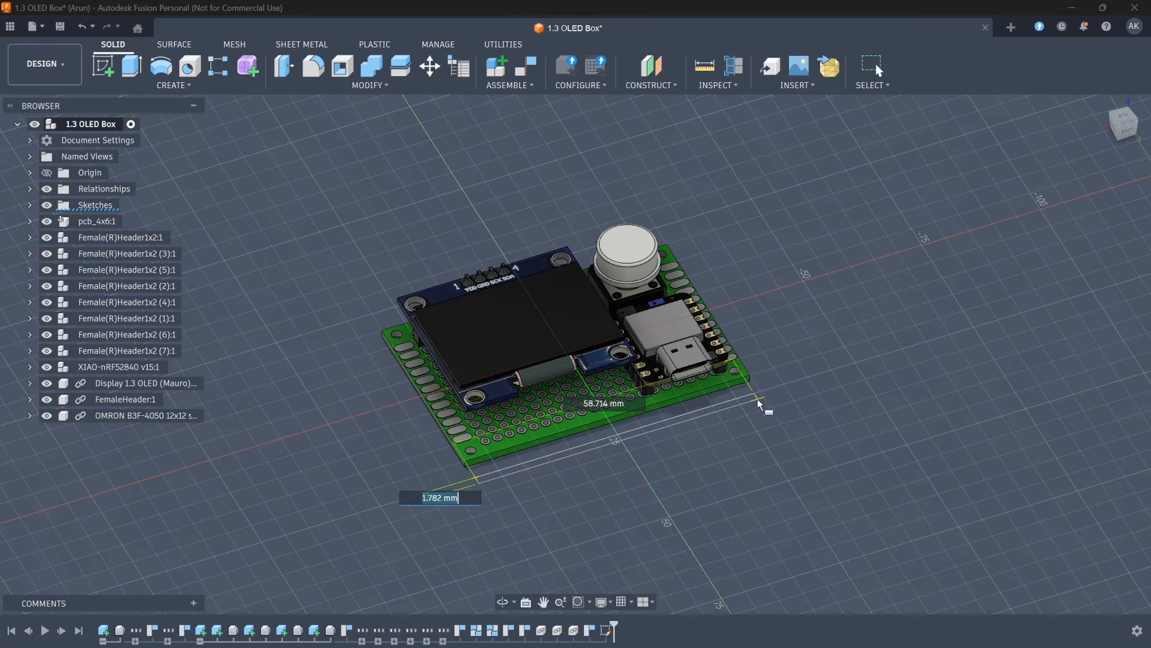
click(760, 403)
drag(618, 407, 612, 329)
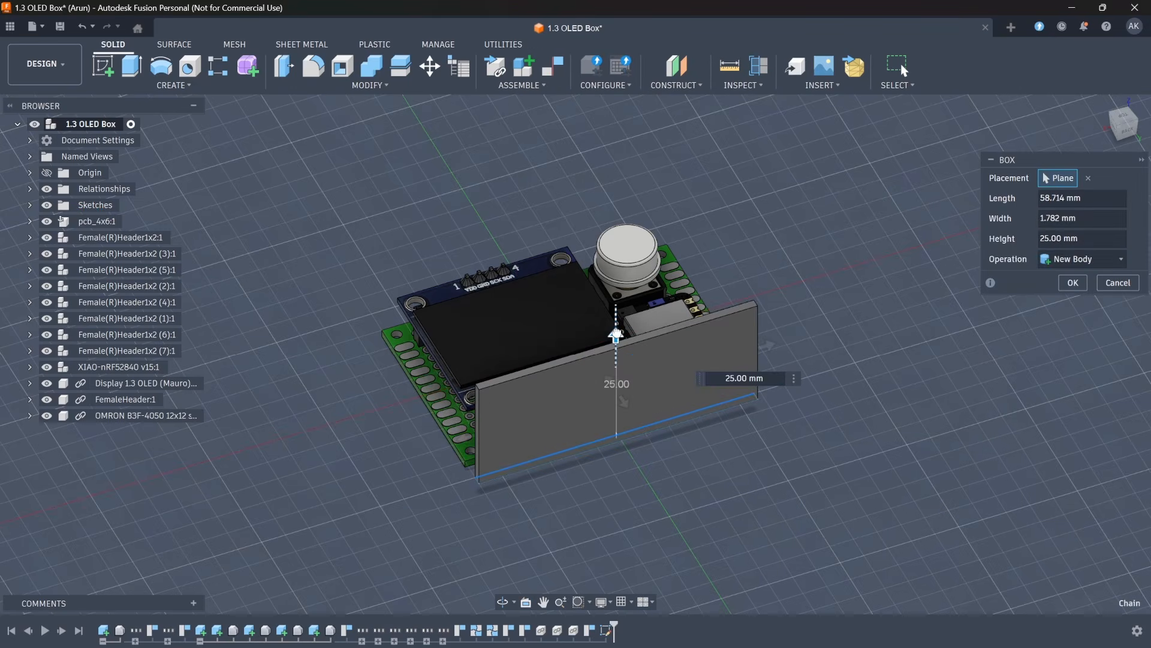
key(Return)
shift+middle_drag(550, 495, 529, 267)
click(725, 393)
key(ctrl+z)
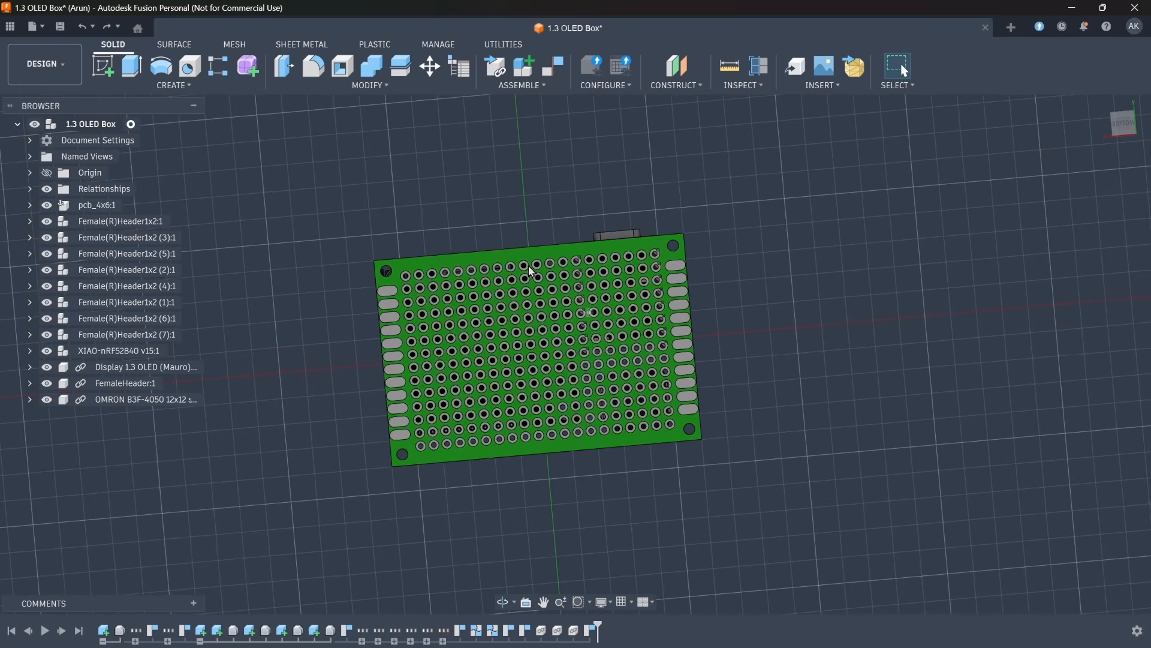
- Start a sketch on the underside of the pcb_4x6 board
click(433, 268)
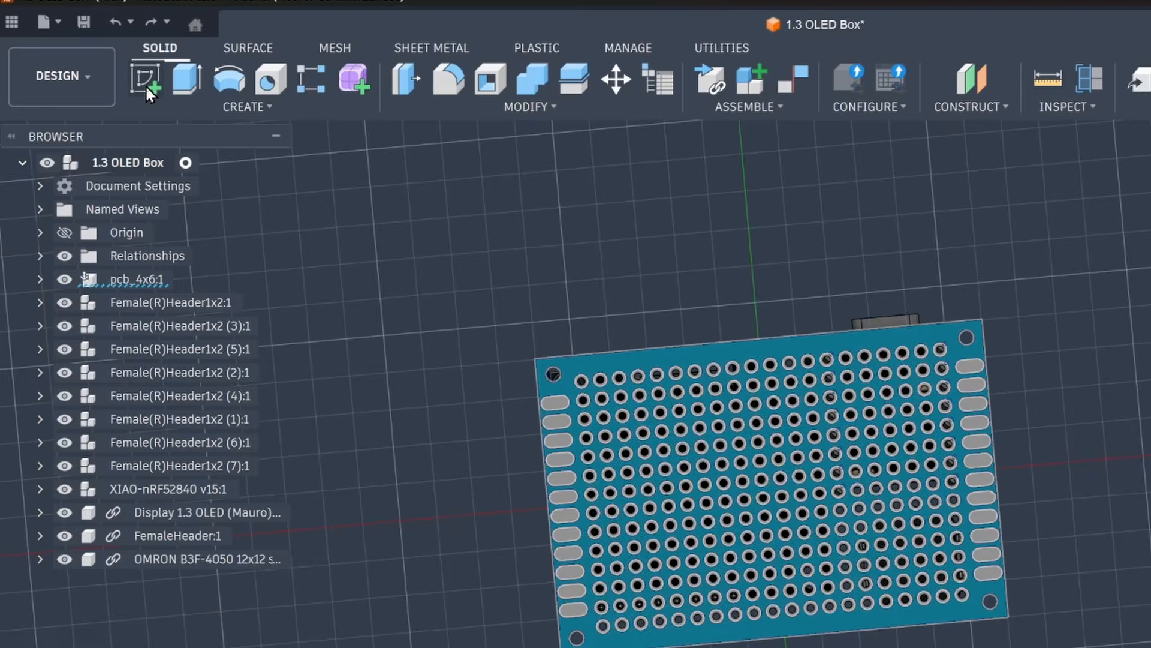
click(146, 88)
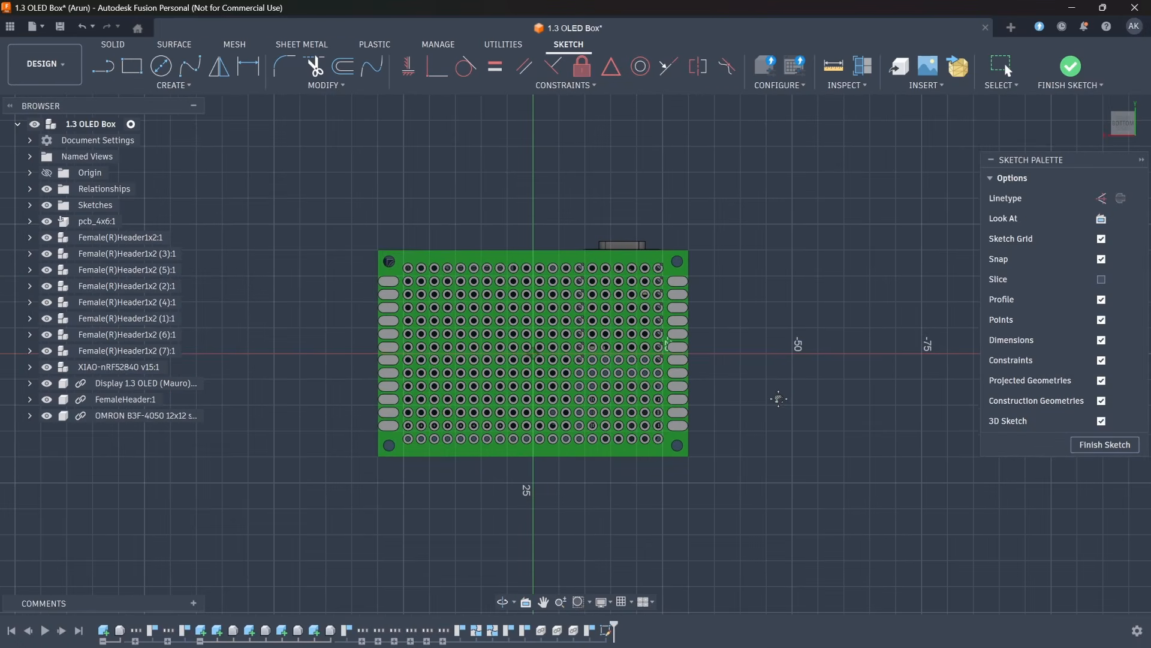
- Try to sketch a two-point rectangle around the PCB, slightly larger than its outline
key(r)
click(374, 243)
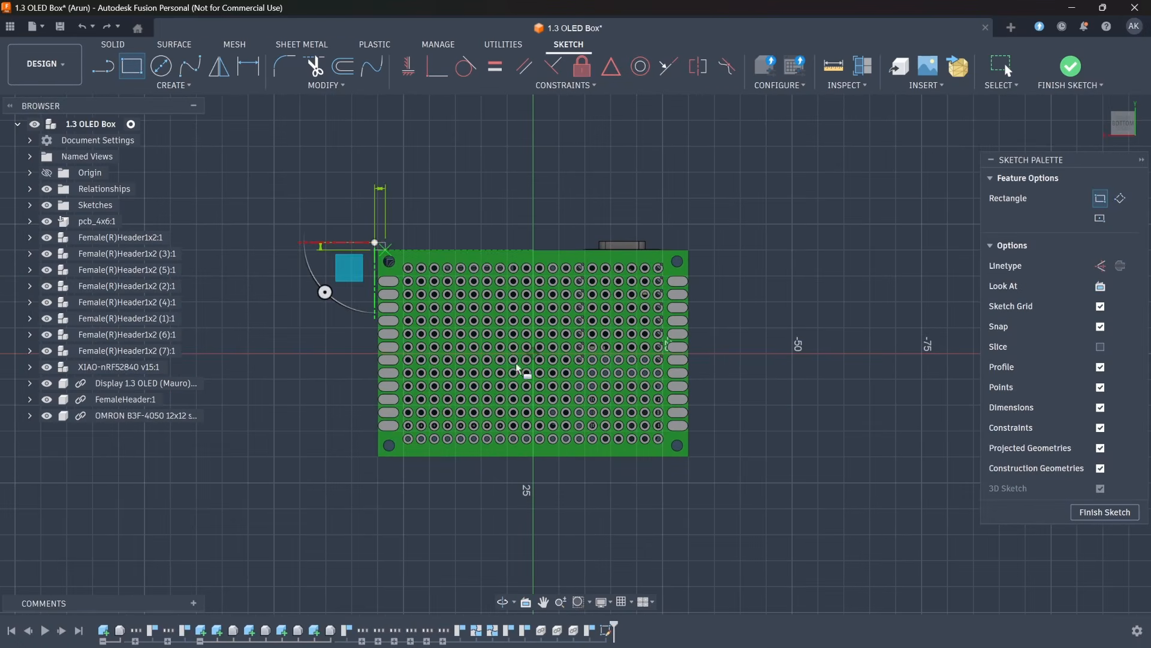
click(696, 464)
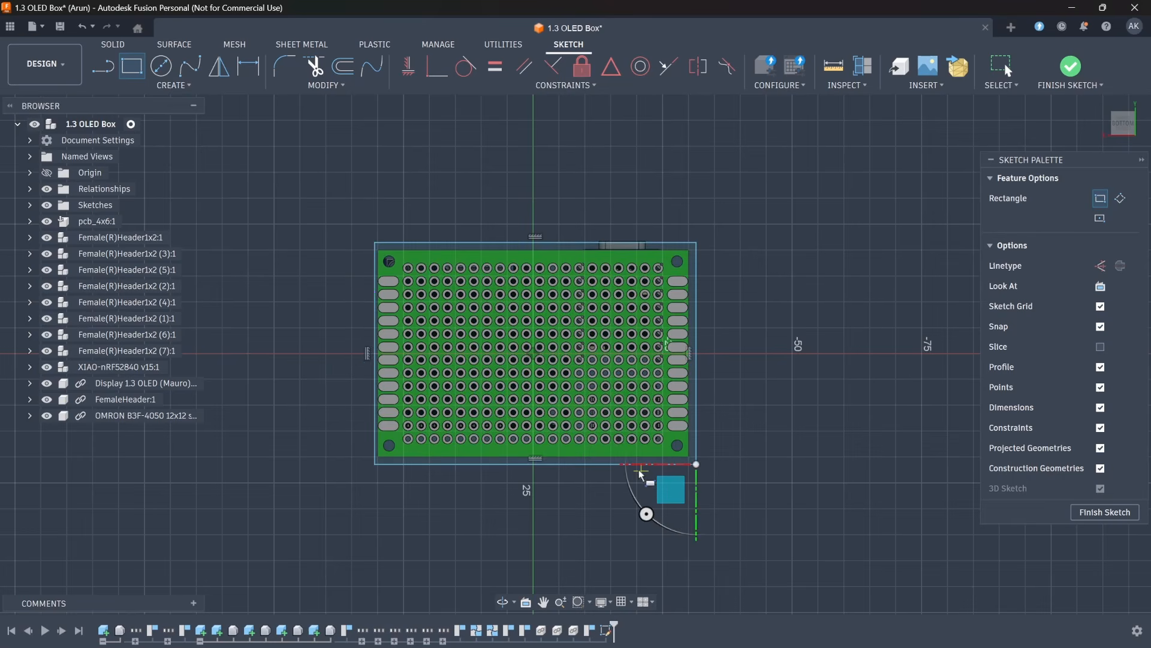
right_click(766, 457)
key(Escape)
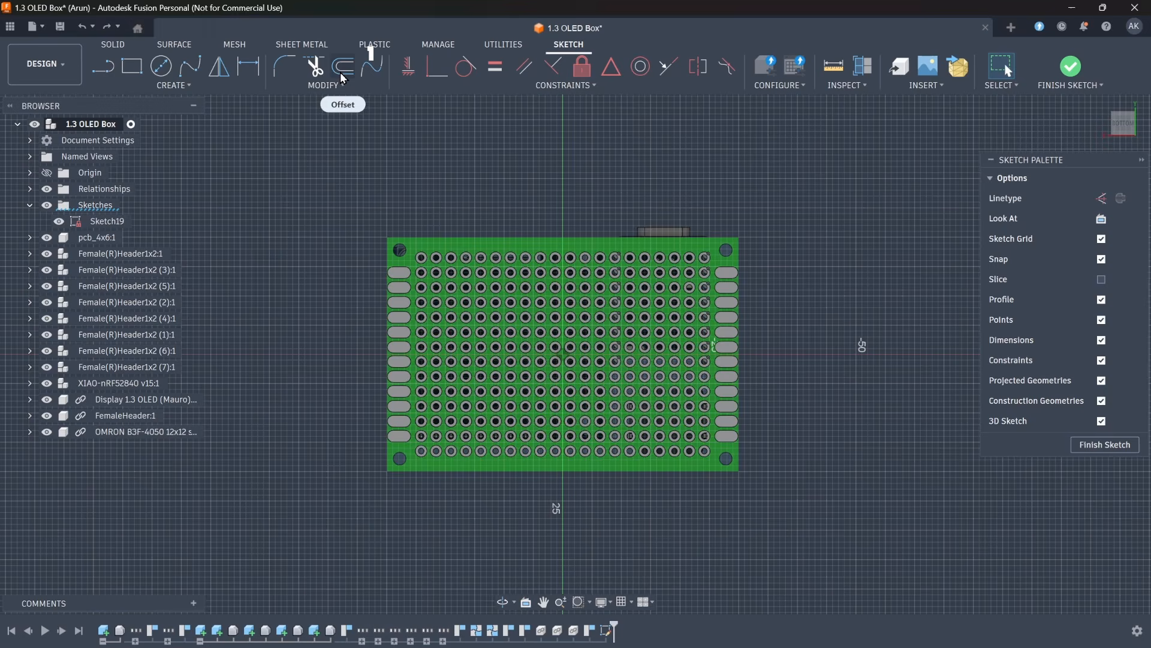
- Offset the PCB's outer outline outward by 5 mm in the sketch
click(341, 75)
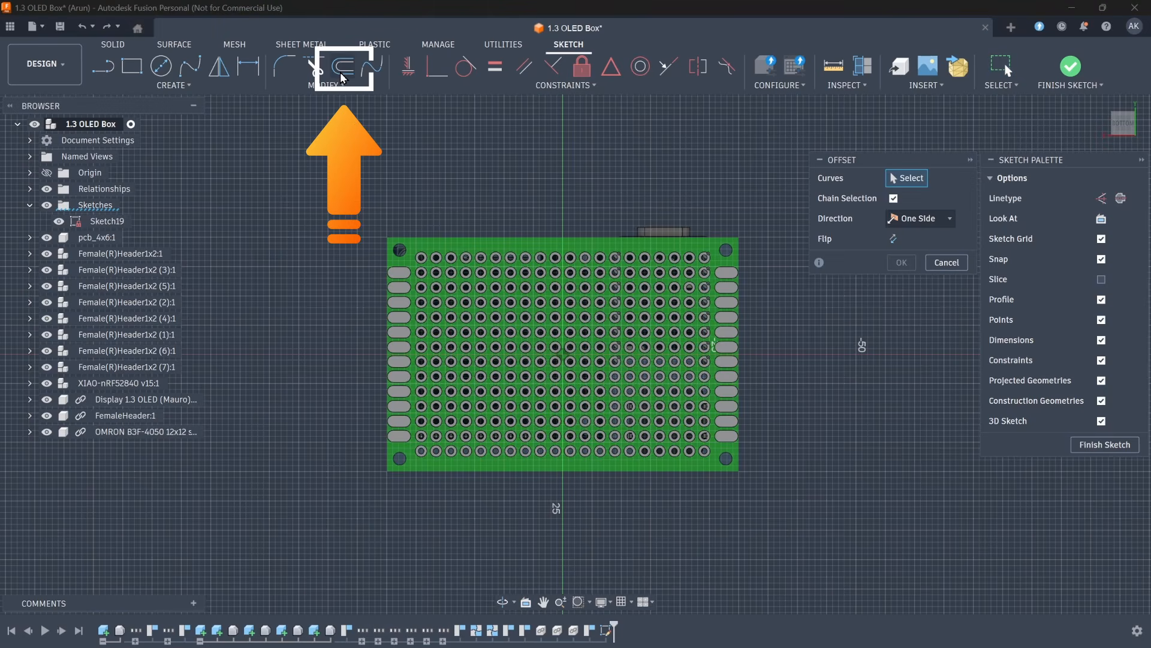
click(506, 239)
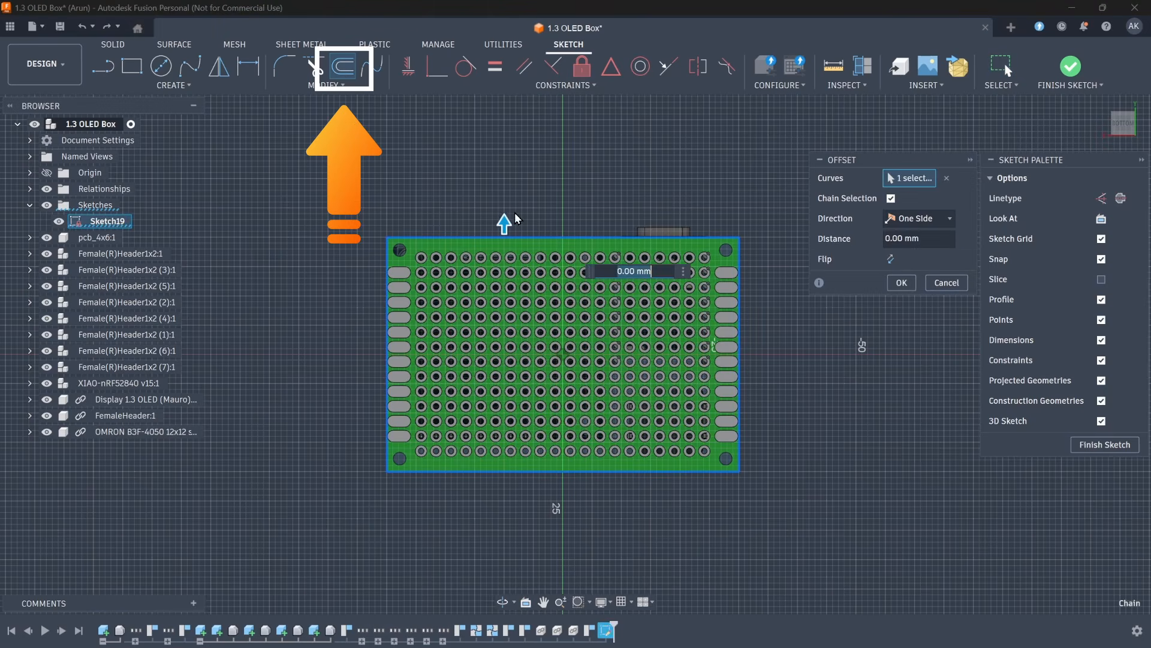
drag(504, 222, 510, 209)
key(Return)
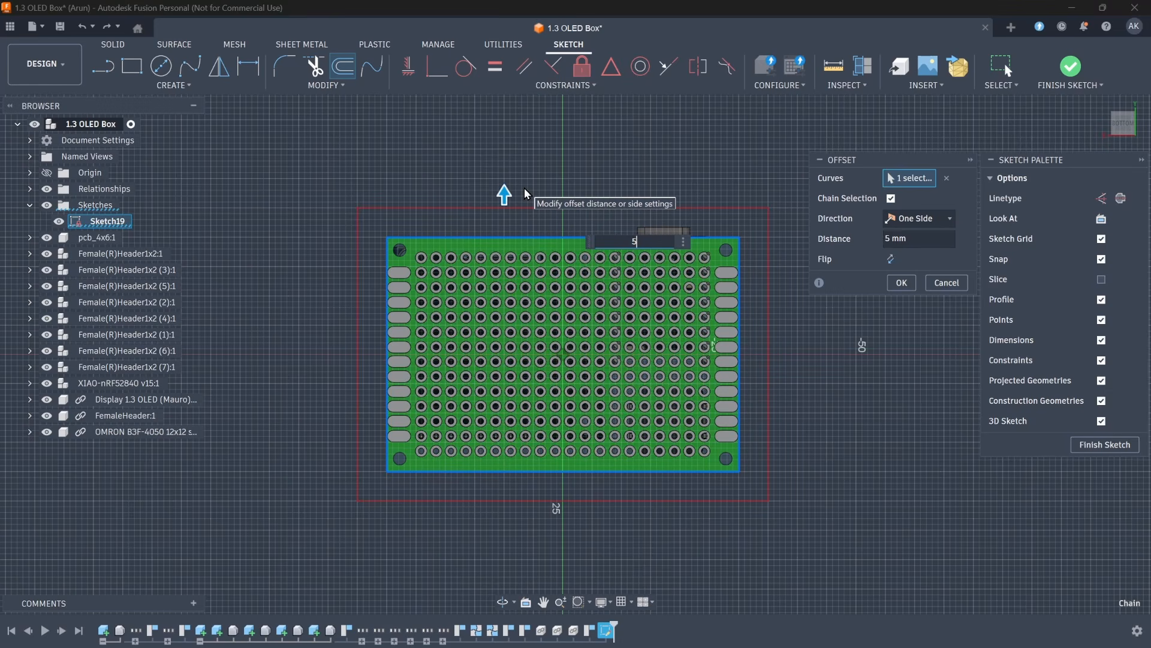
key(Return)
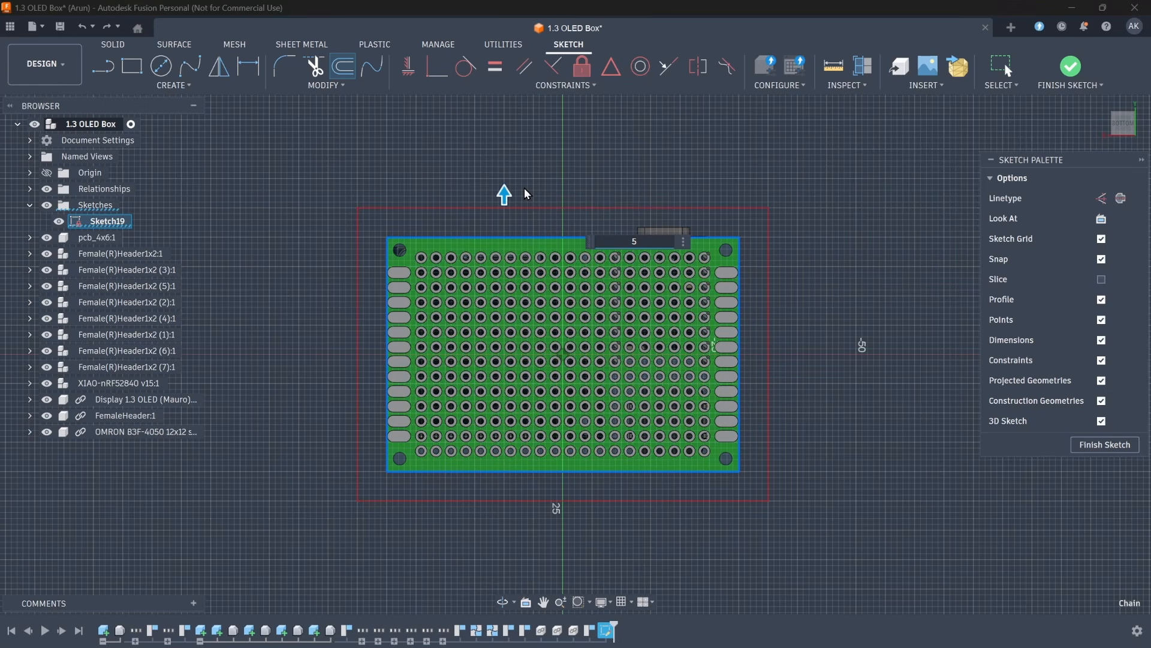
- Offset the outer rectangle of the sketch outward by a further 2 mm to define the wall thickness
click(343, 71)
click(526, 209)
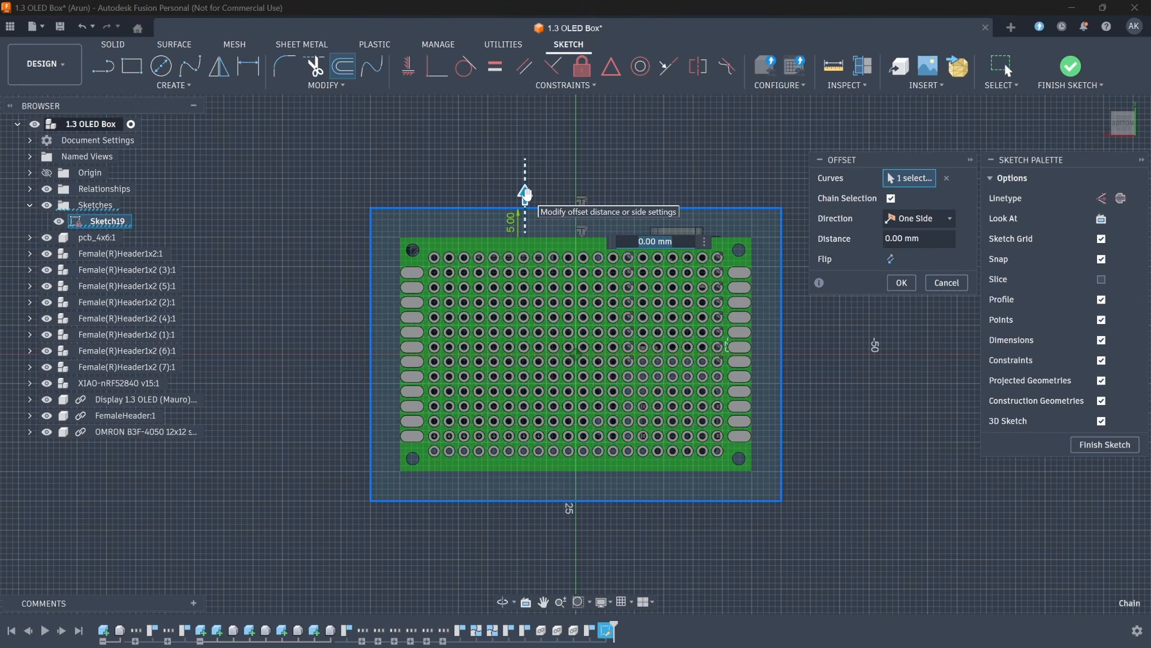
text(2)
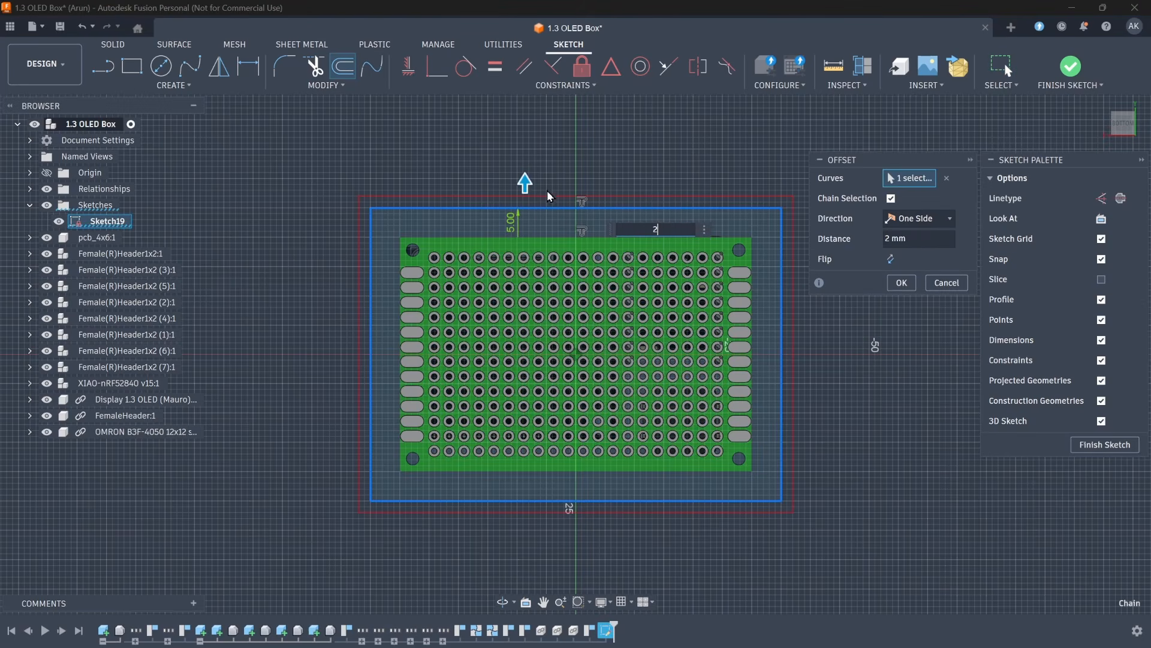
key(Return)
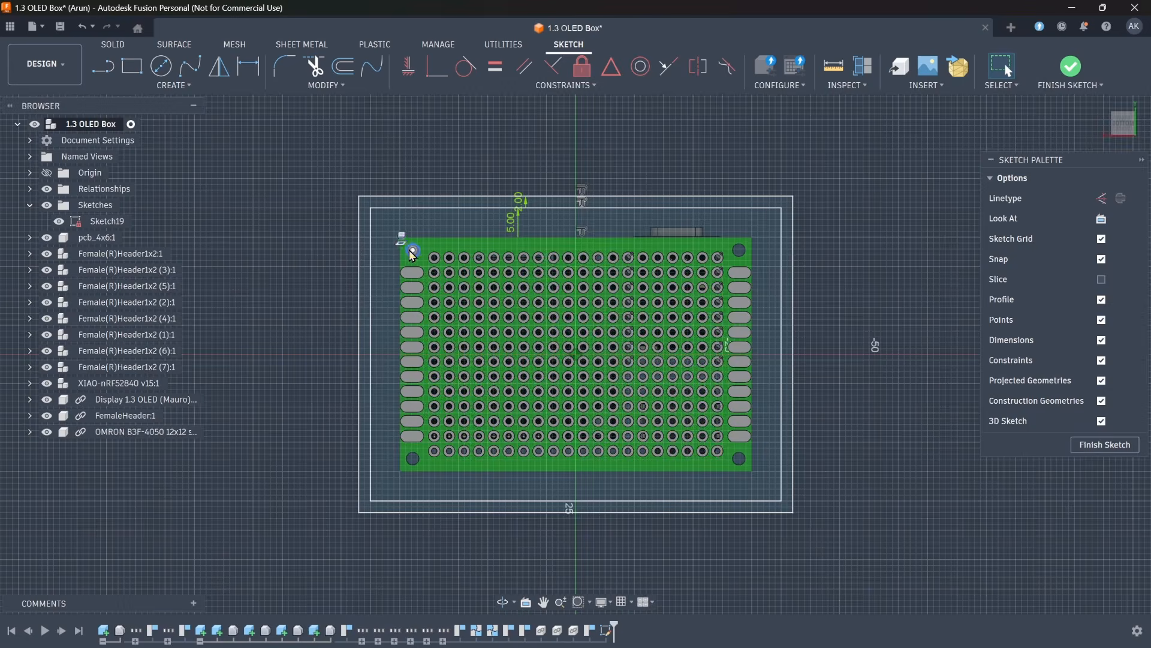
- Draw a 4 mm diameter circle centred on each of the PCB's four corner mounting holes and finish the sketch
scroll(411, 254, up, 6)
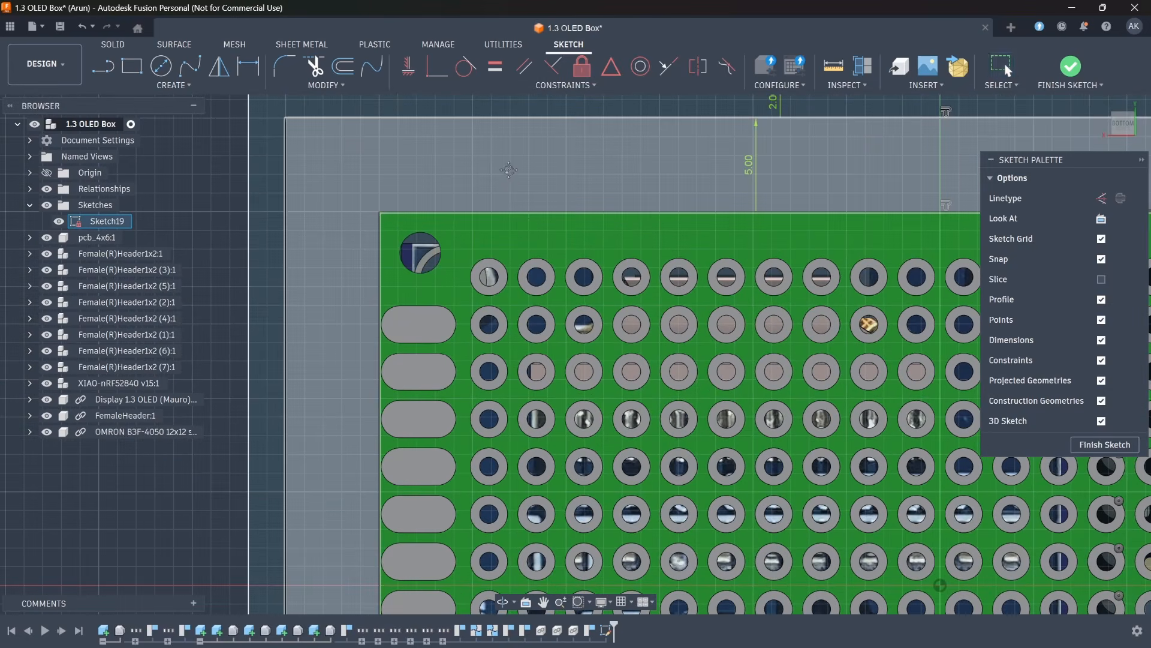
key(c)
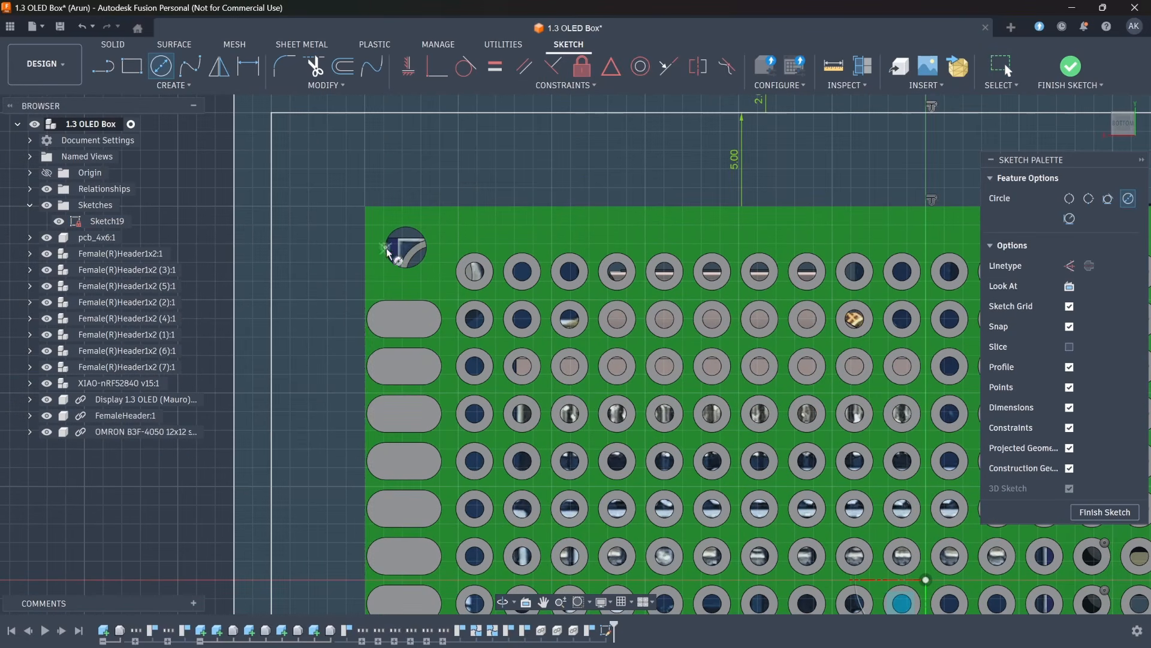
click(406, 248)
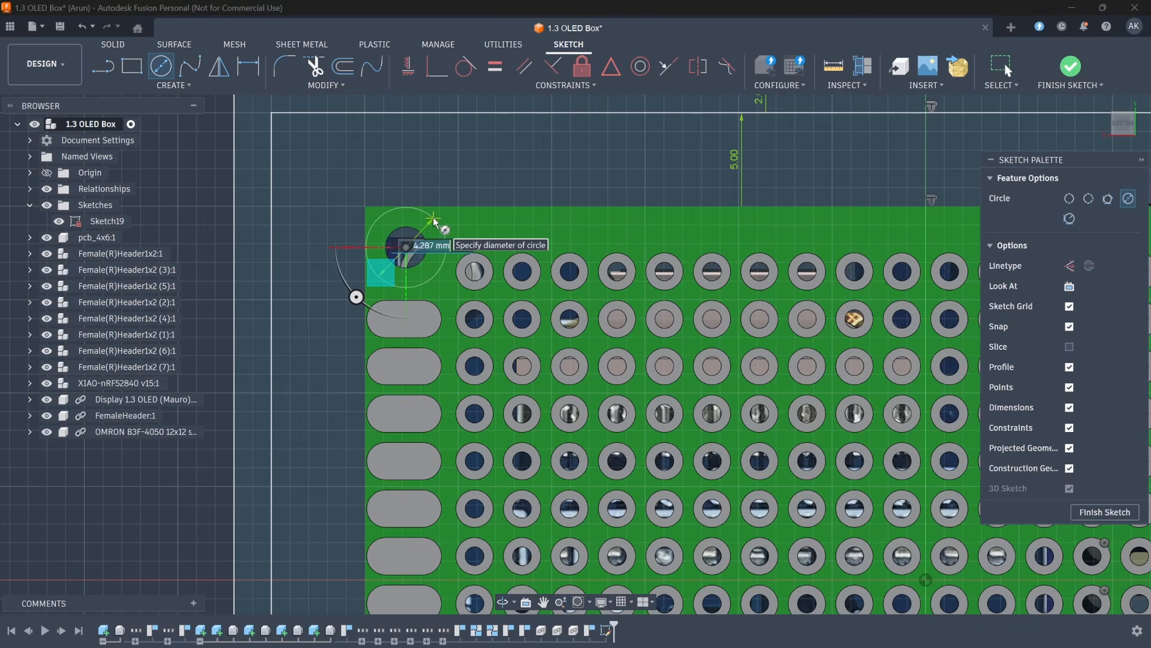
key(Return)
key(Escape)
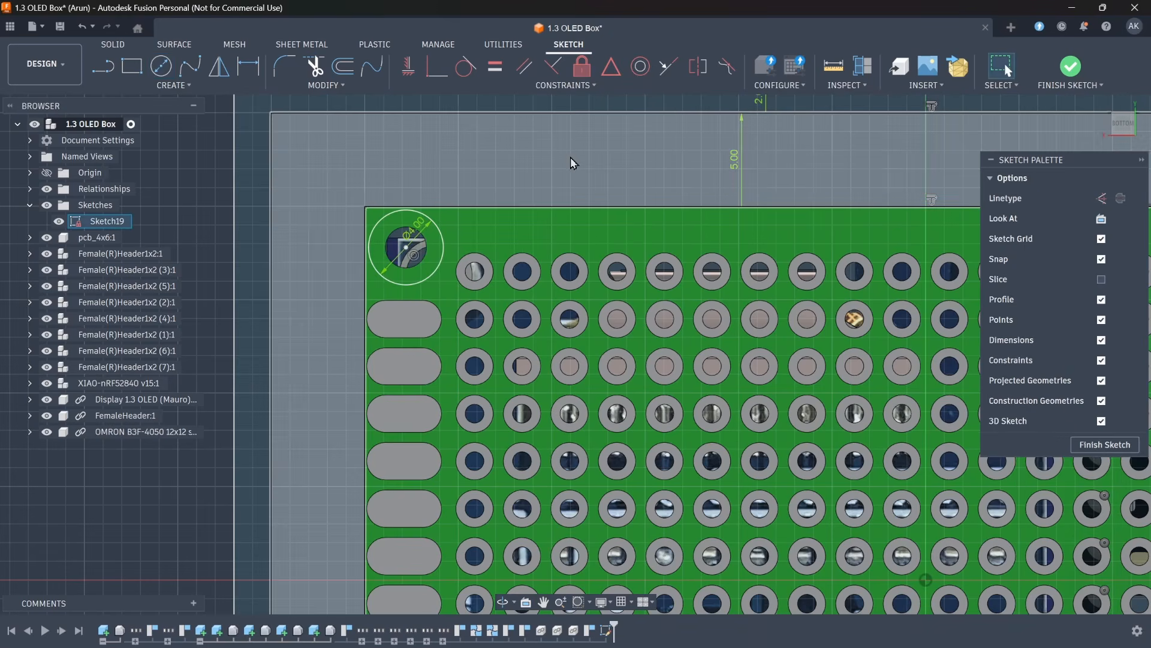
scroll(606, 167, down, 2)
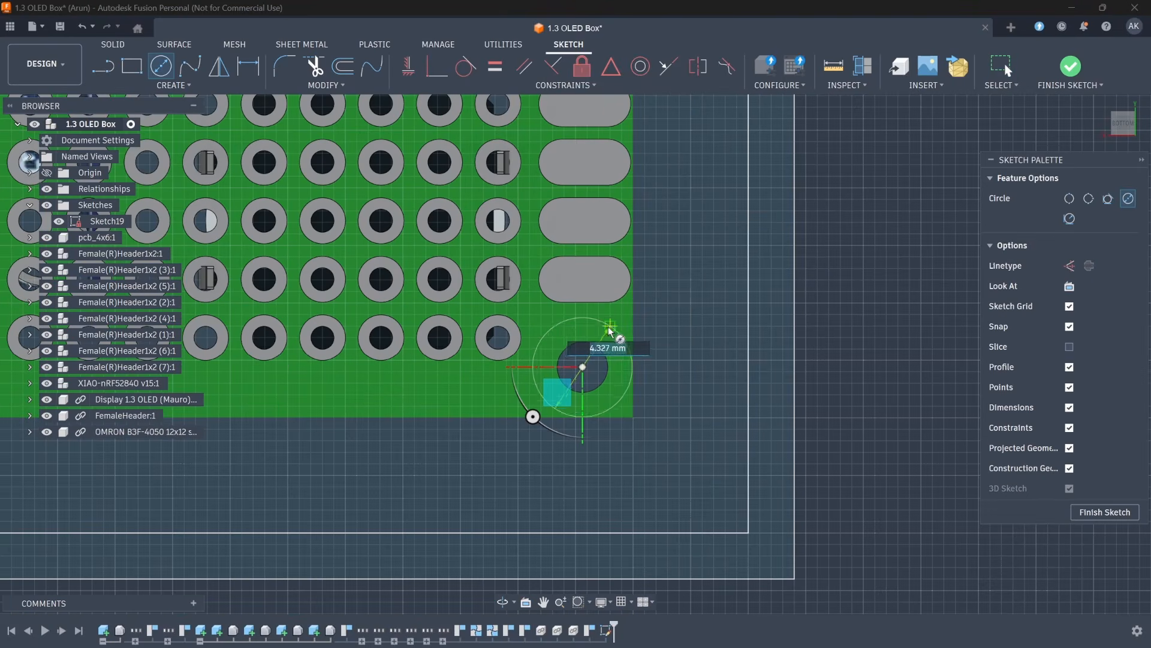
key(Return)
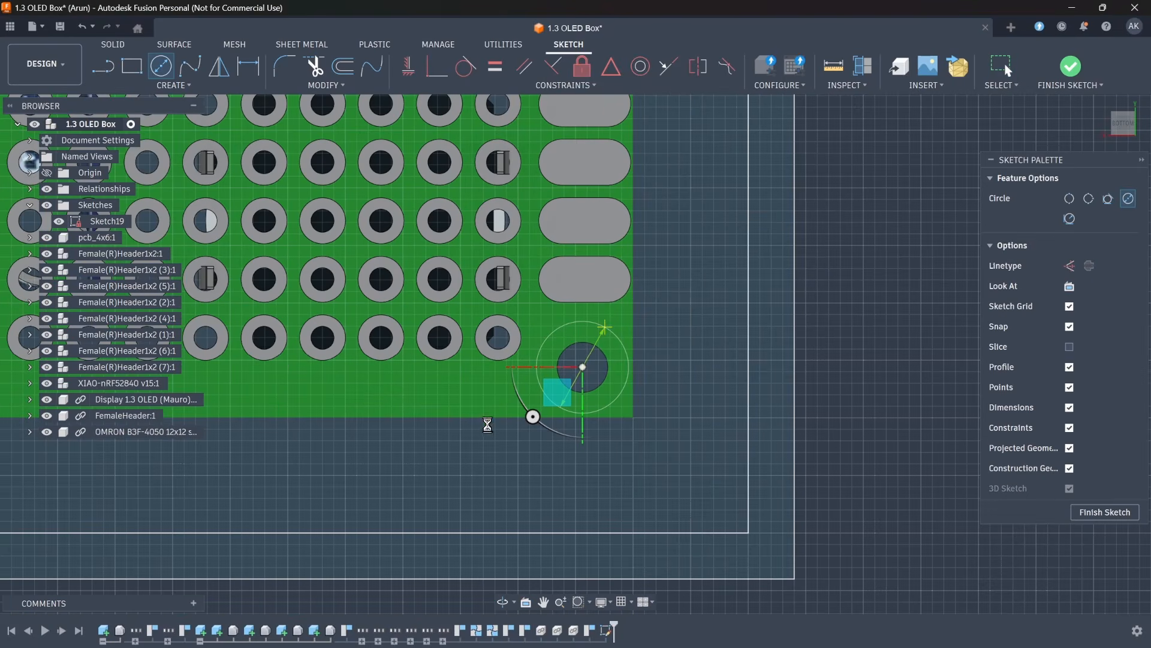
key(Return)
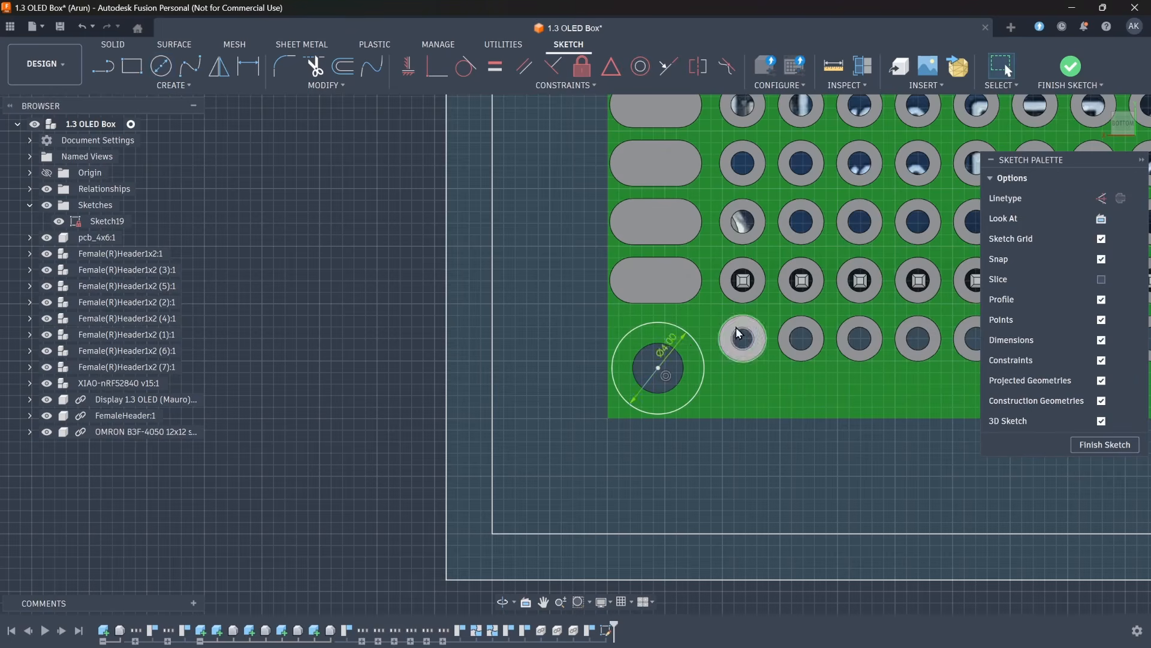
scroll(741, 330, down, 3)
key(F6)
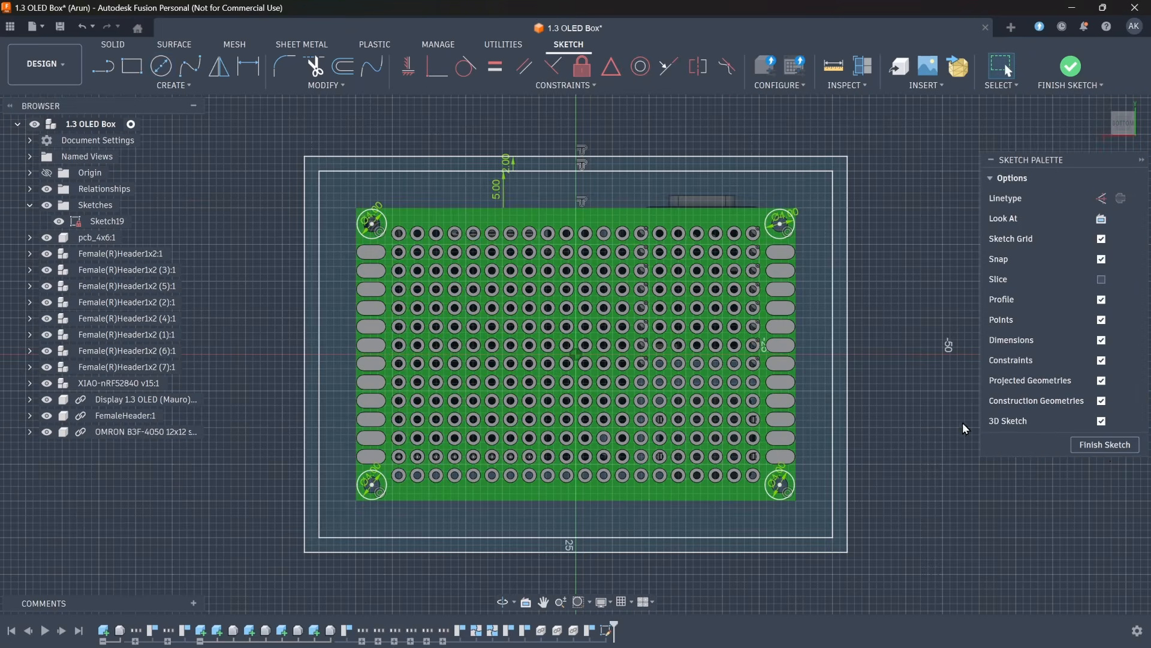
click(1107, 449)
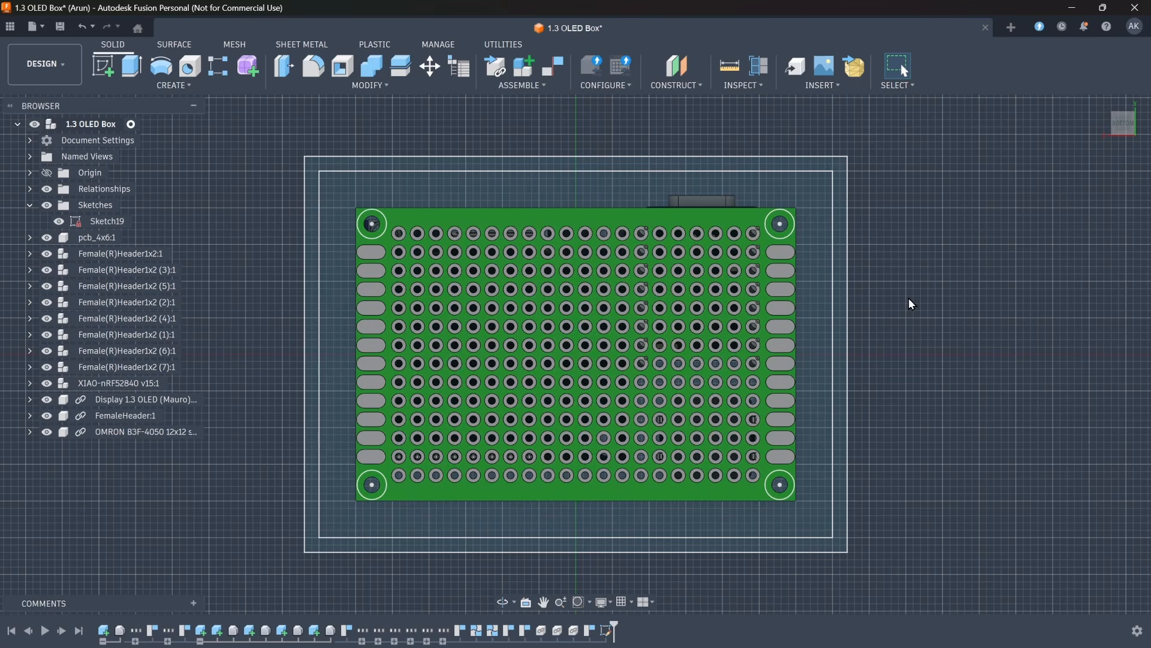
- Hide all components from pcb_4x6 through the OMRON push button, leaving only the sketch visible
shift+middle_drag(901, 262, 750, 528)
click(96, 237)
shift+click(144, 432)
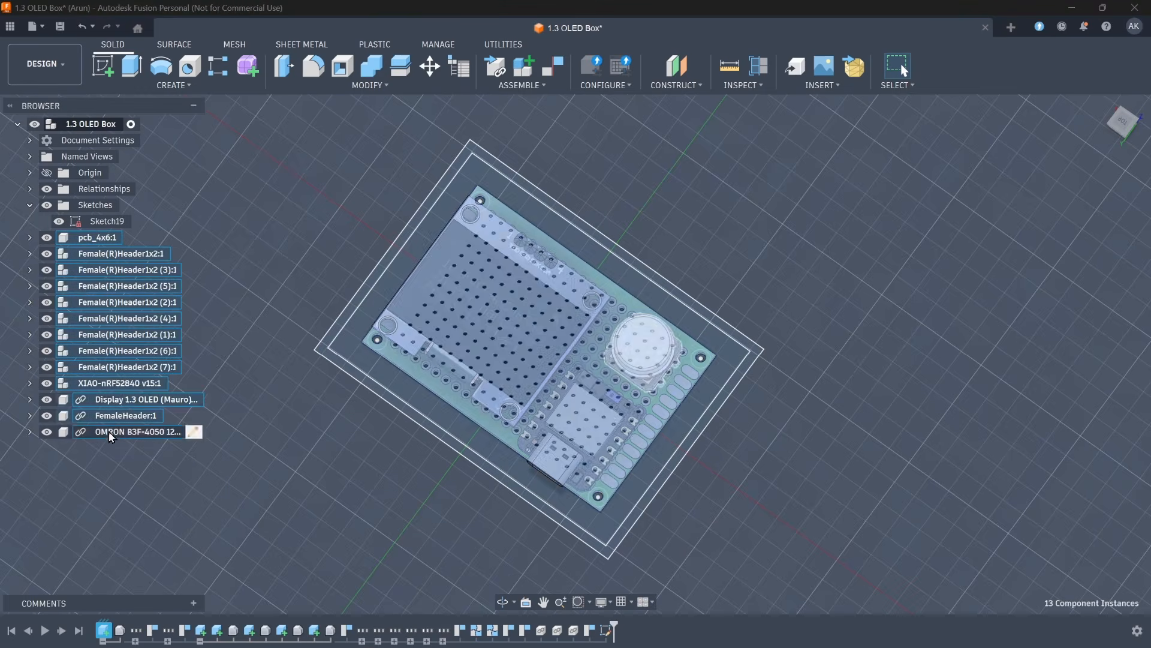
key(v)
click(872, 406)
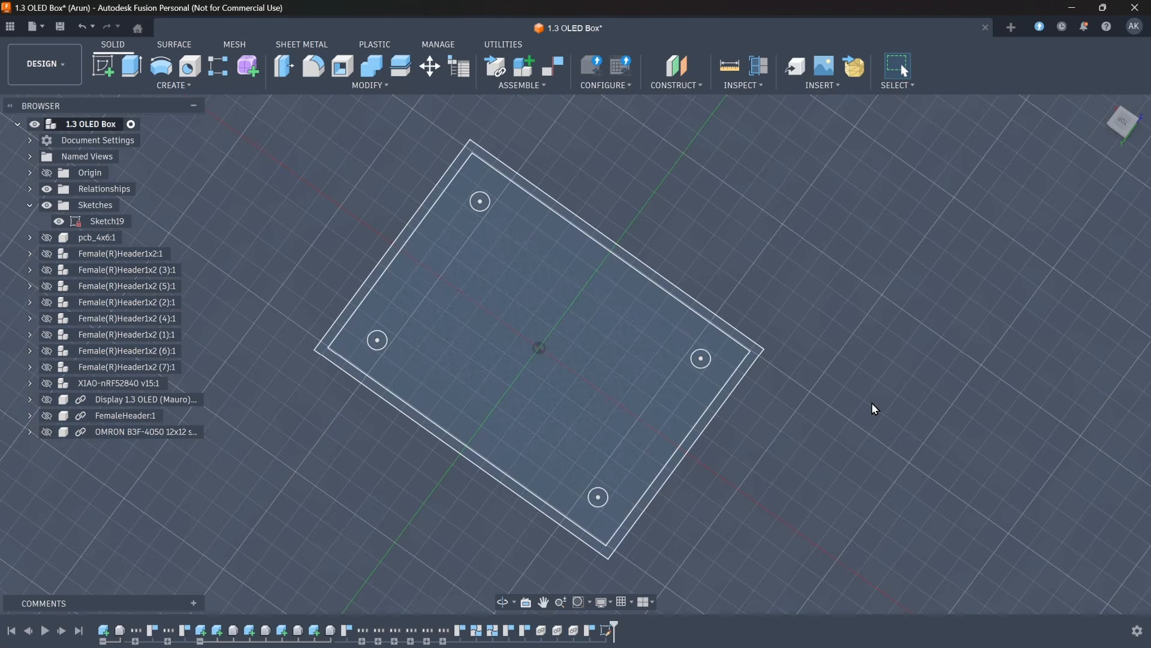
- Extrude all profiles of the enclosure sketch by -2 mm as a new body to form the plate
scroll(873, 406, down, 1)
middle_drag(871, 414, 852, 428)
key(e)
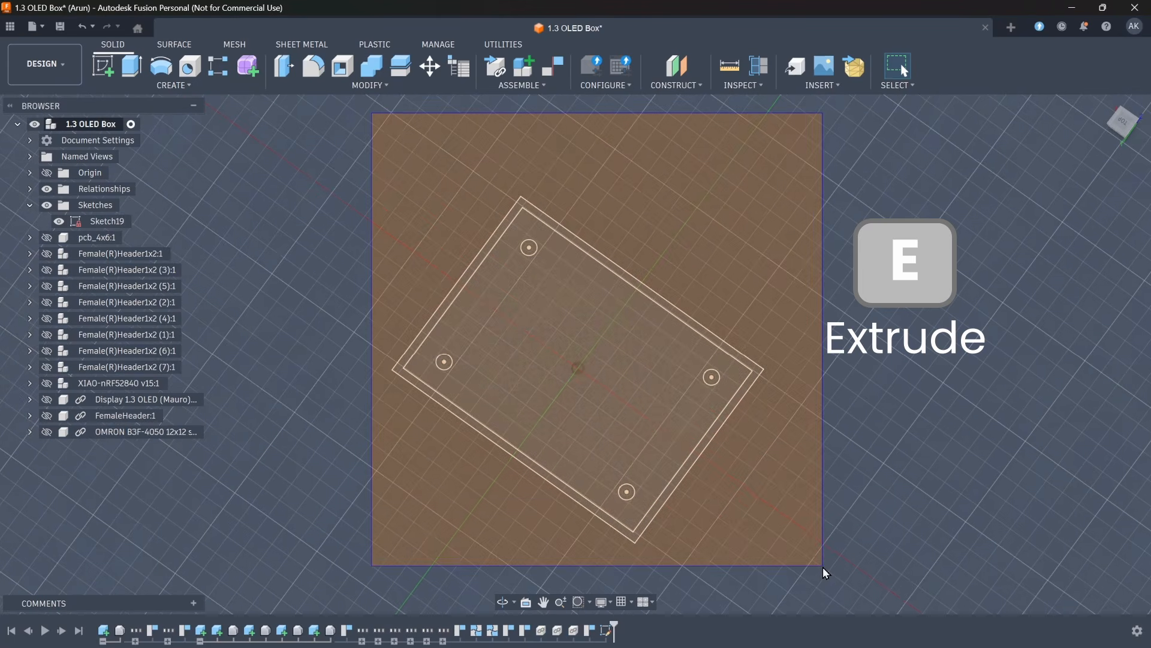
click(182, 87)
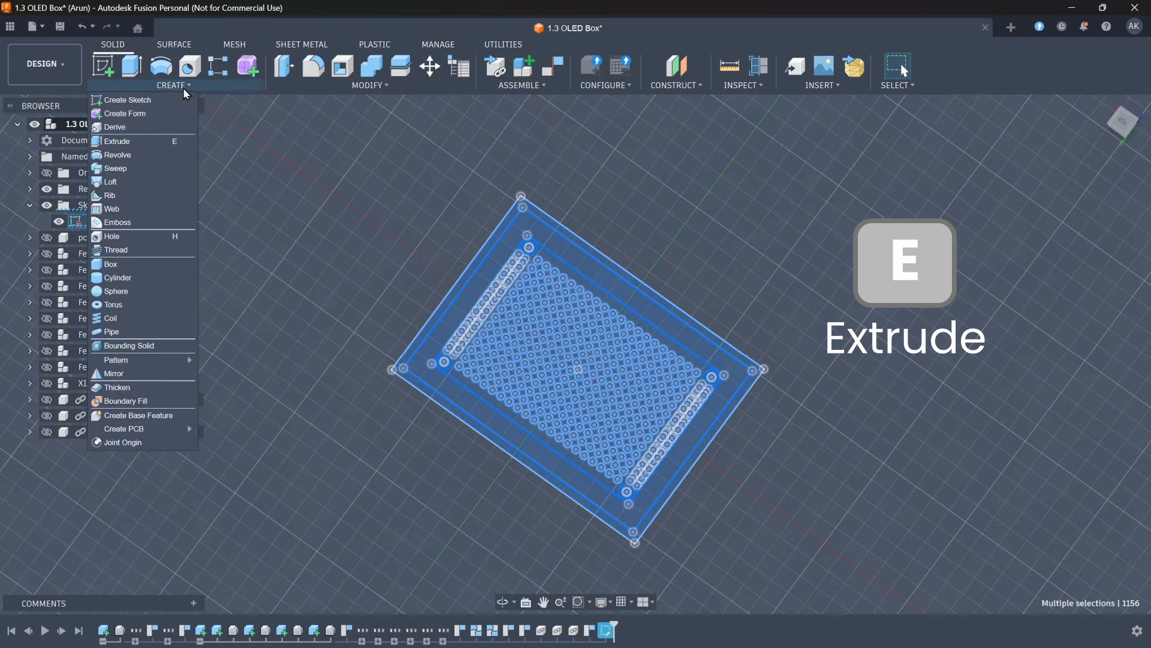
click(156, 142)
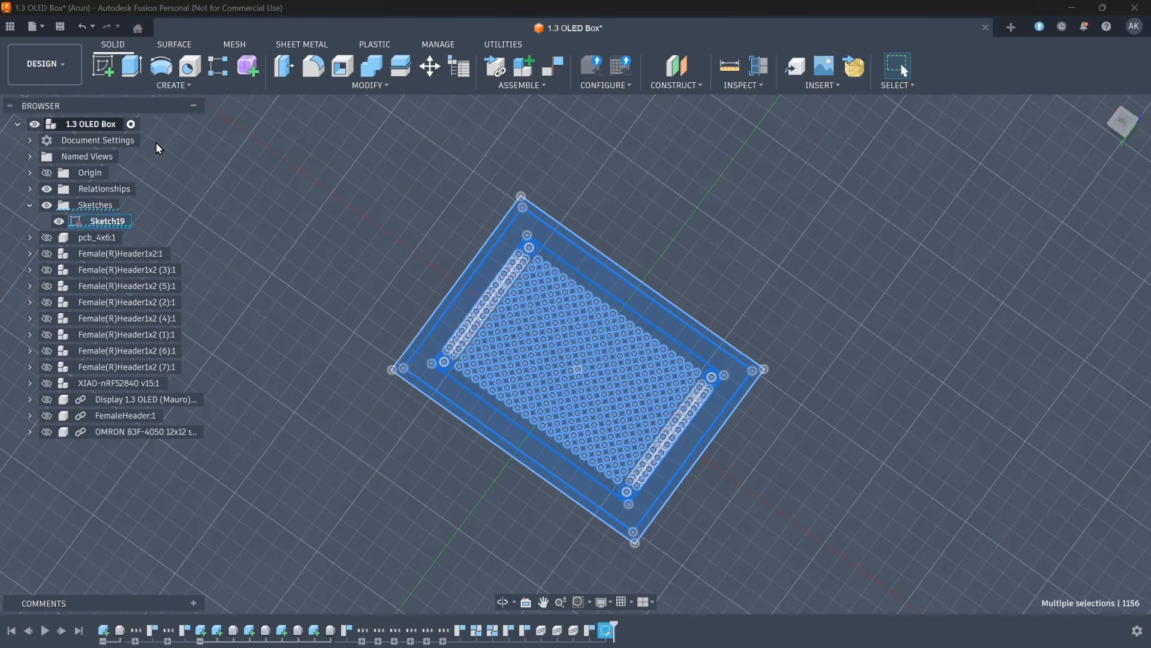
mouse_move(540, 258)
shift+middle_down()
mouse_move(617, 308)
mouse_move(748, 468)
mouse_move(761, 422)
shift+middle_up()
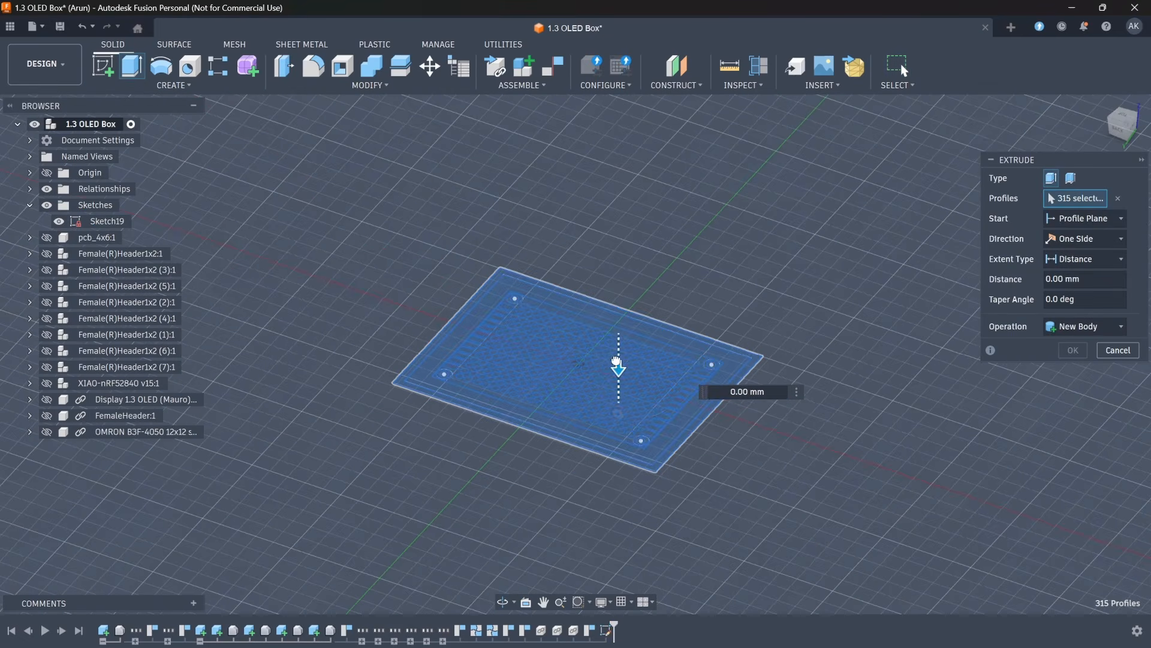
drag(618, 367, 617, 334)
text(-2)
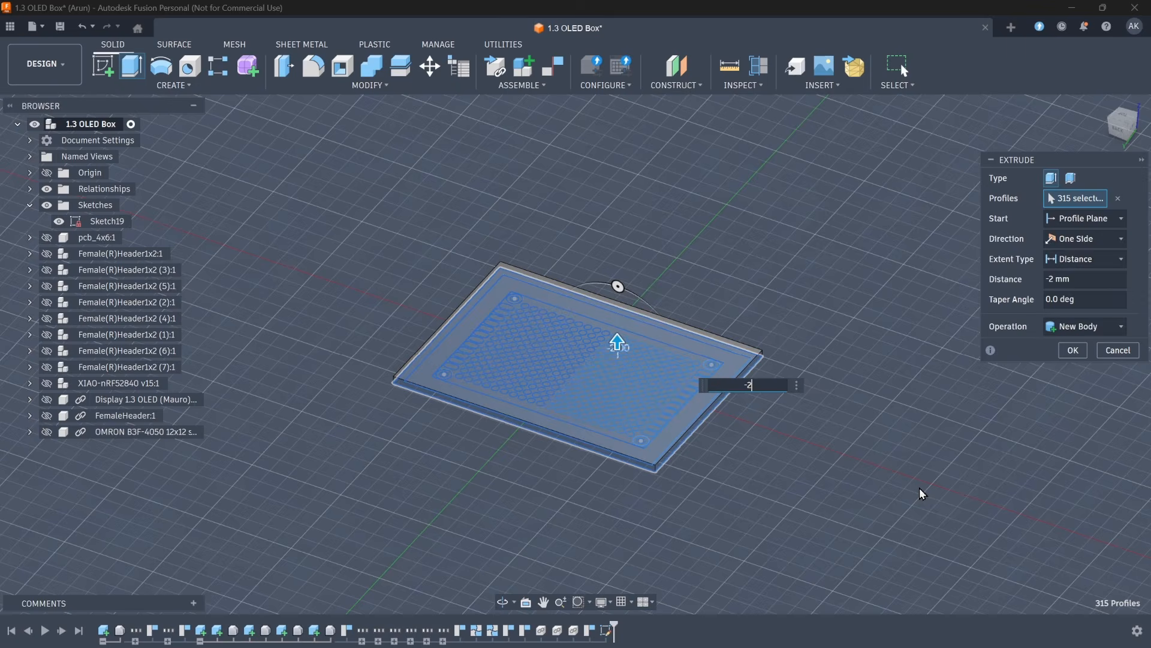
key(Return)
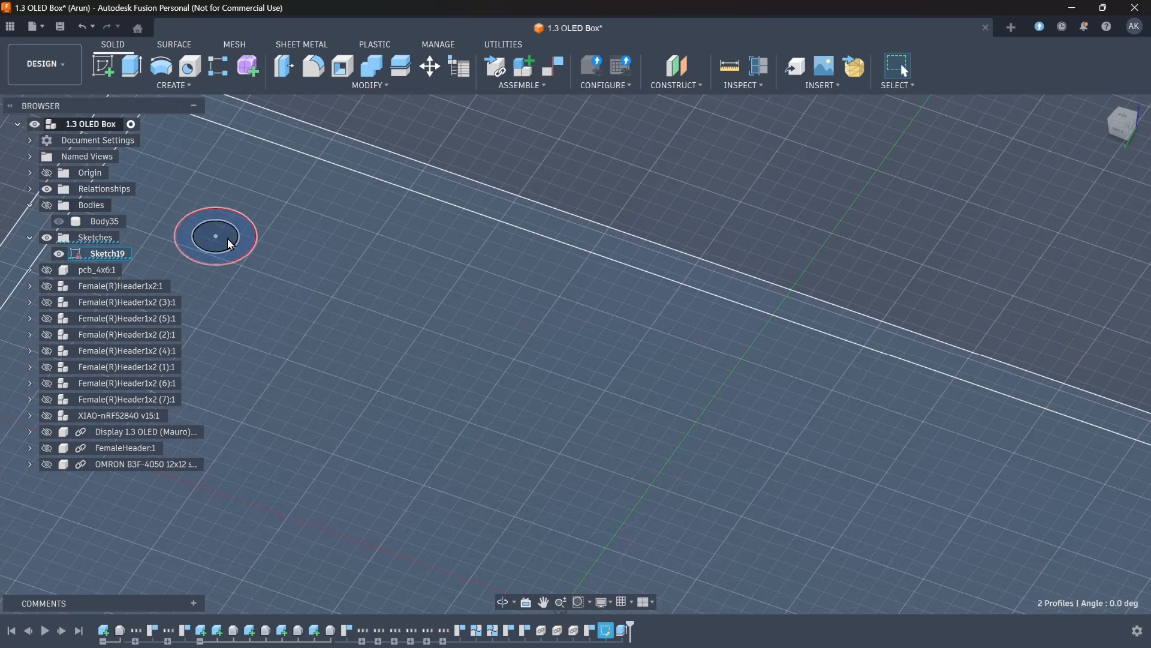
- Extrude the four corner mounting circles by -4 mm and join them to the plate as standoffs
scroll(689, 384, up, 5)
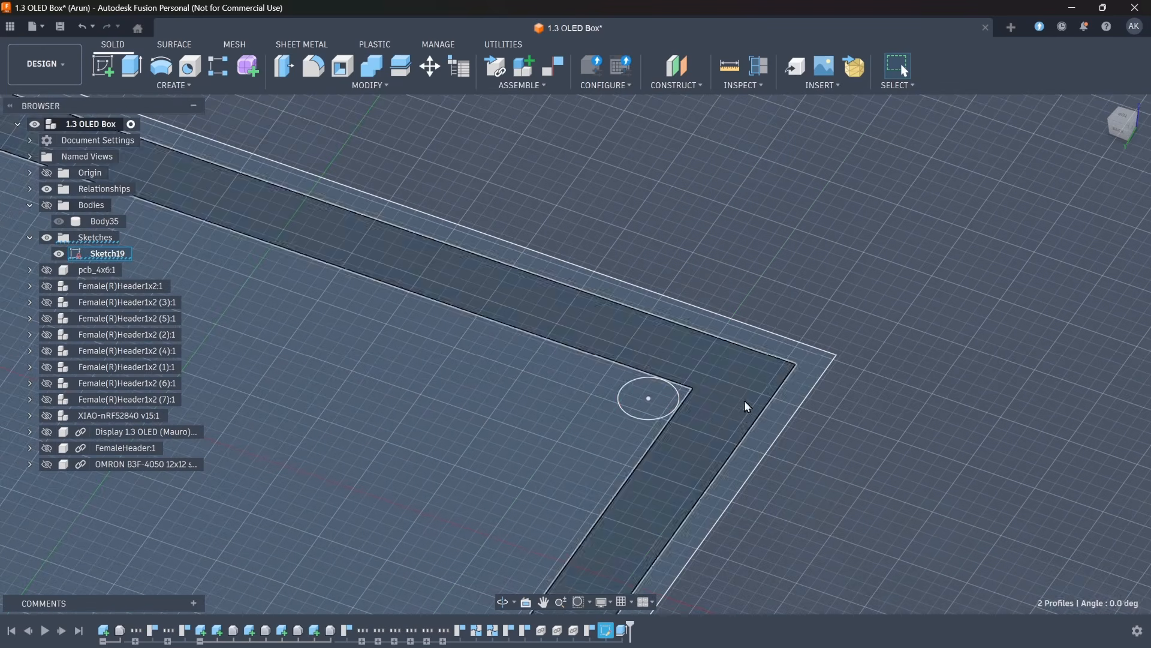
scroll(689, 384, down, 8)
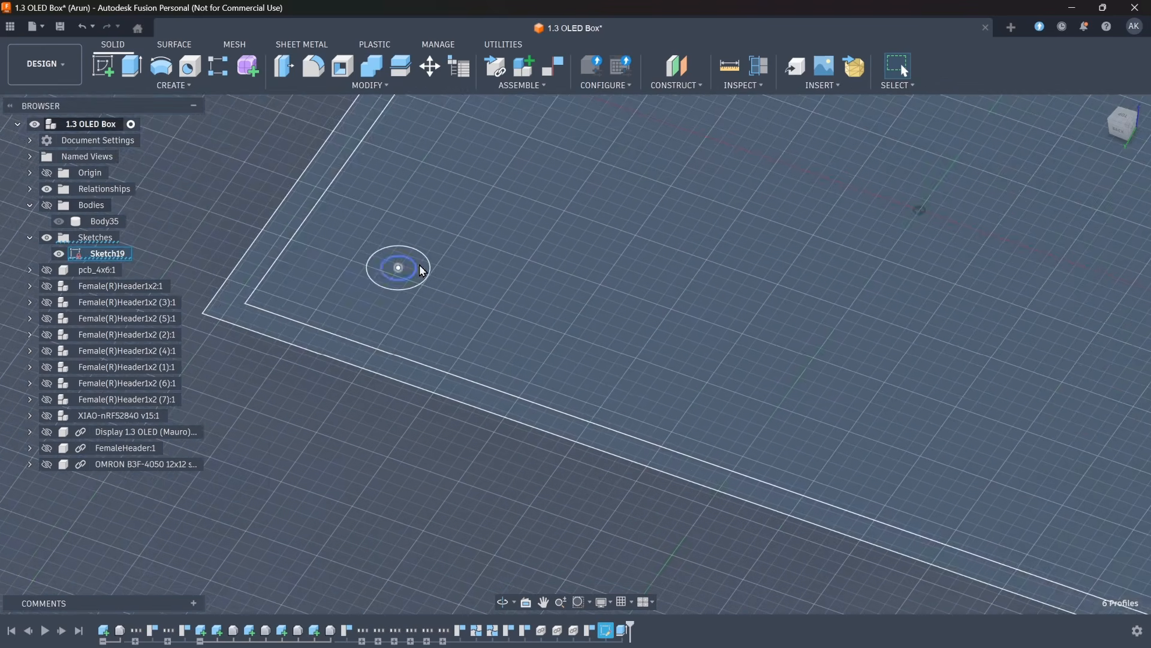
key(e)
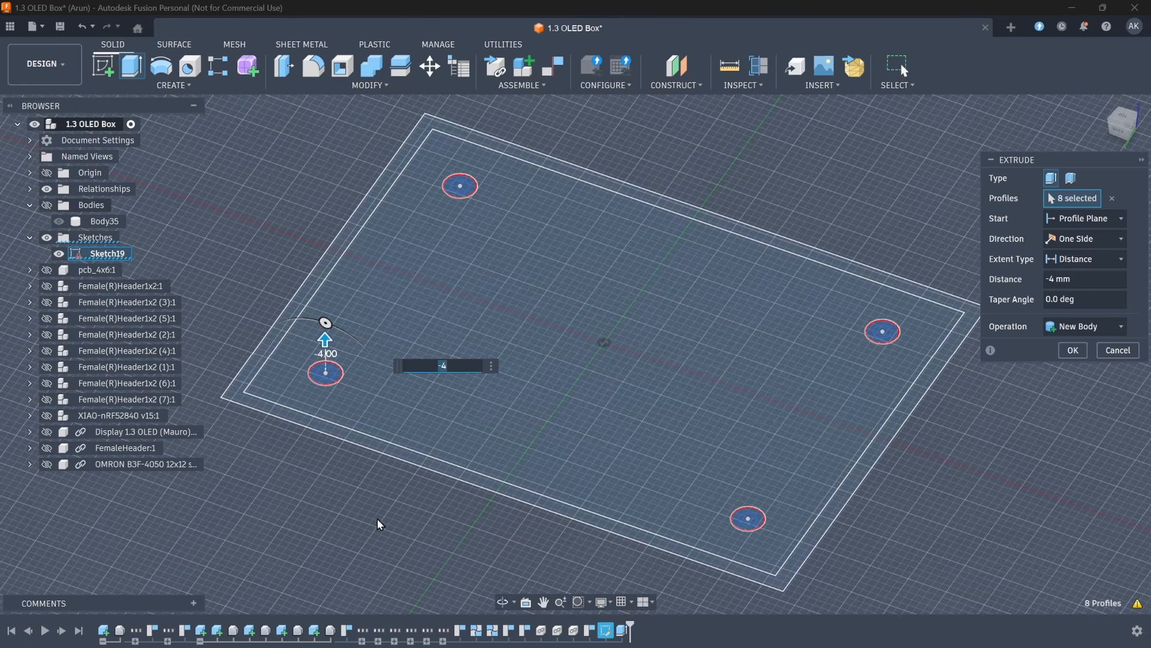
click(1073, 329)
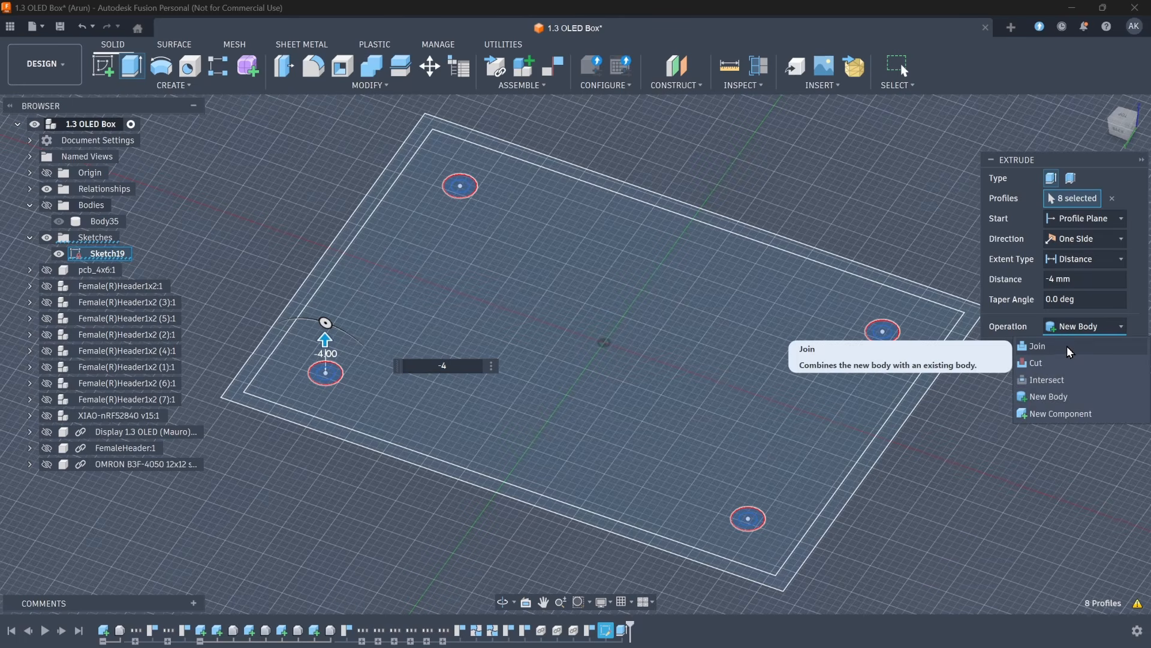
click(1070, 347)
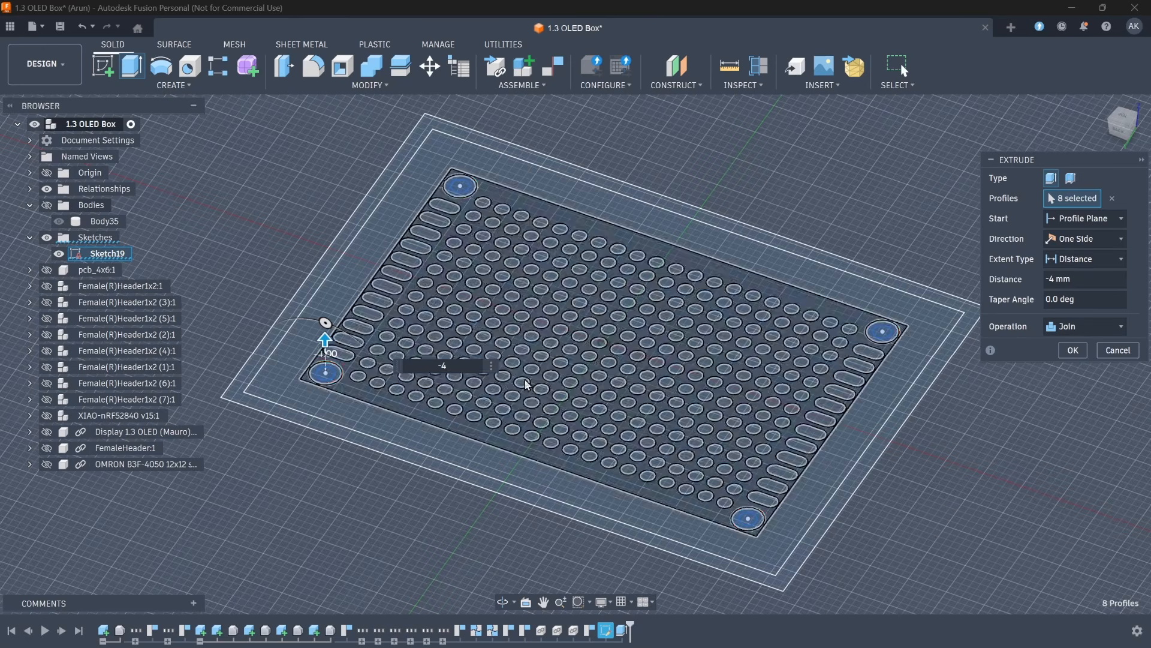
drag(331, 331, 327, 325)
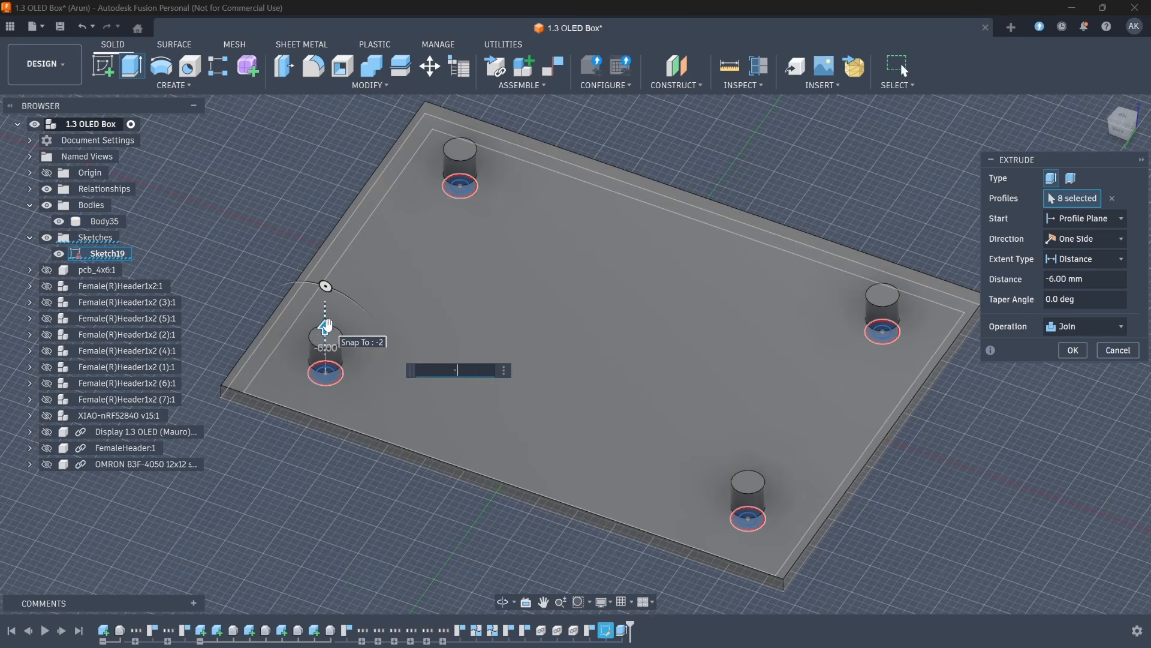
key(Return)
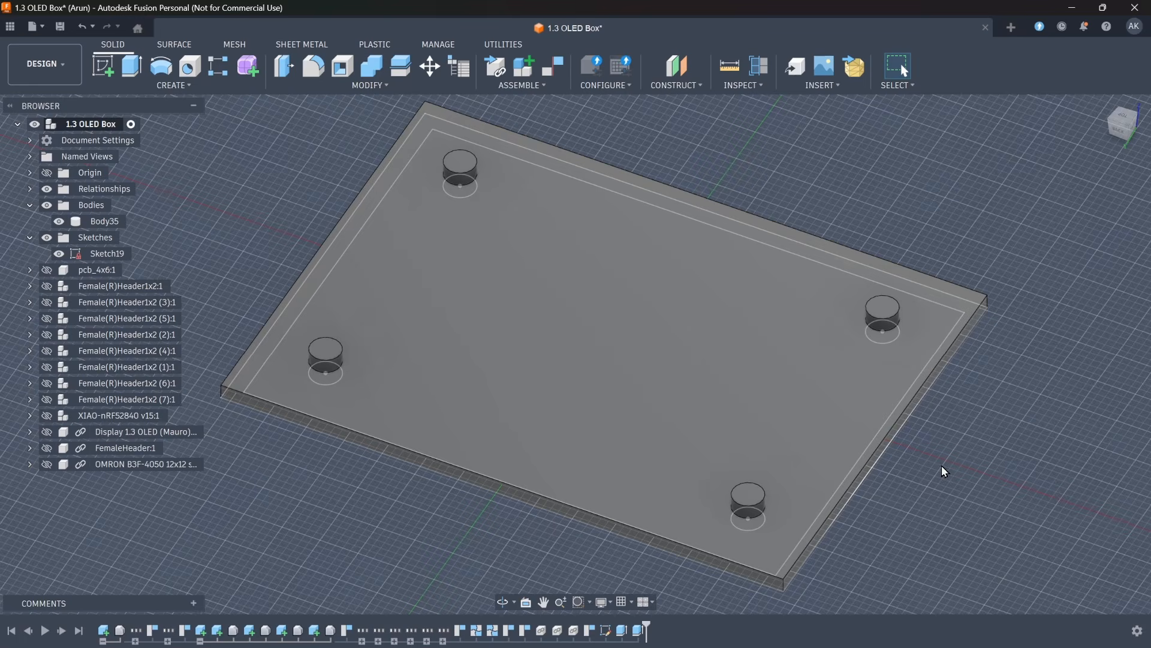
- Add a centred simple hole with flat drill point, 1.9 mm diameter and 2 mm deep, to each of the four standoffs
shift+middle_drag(845, 535, 882, 522)
key(F6)
scroll(852, 527, down, 2)
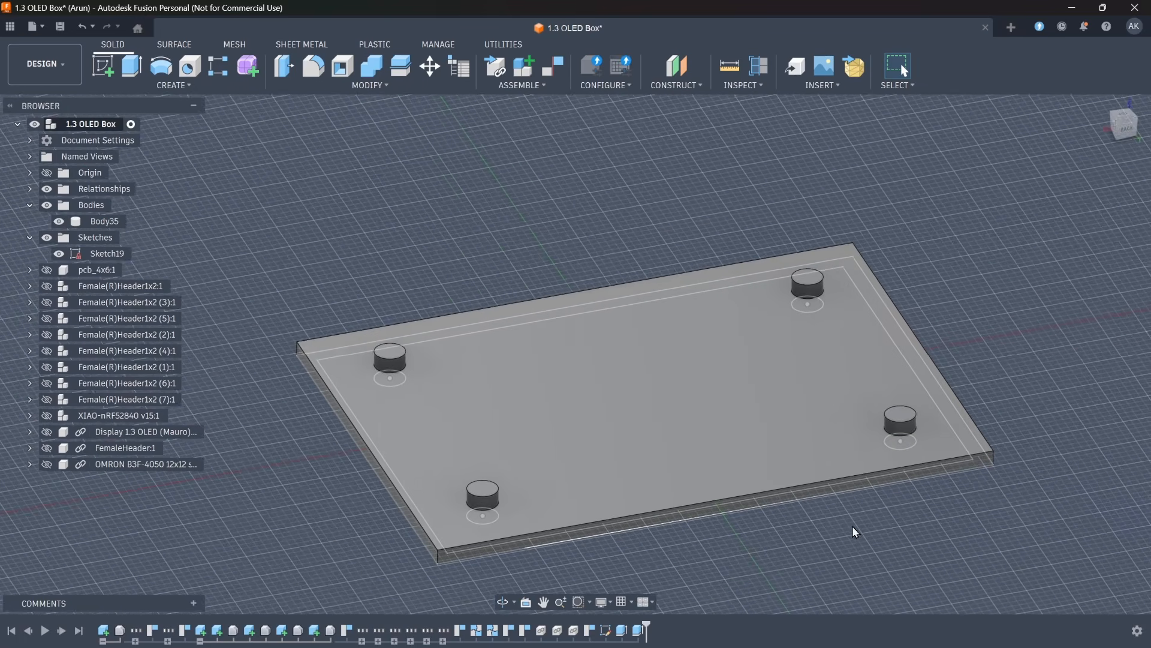
middle_click(835, 553)
middle_click(835, 553)
scroll(814, 531, down, 2)
middle_drag(816, 542, 781, 493)
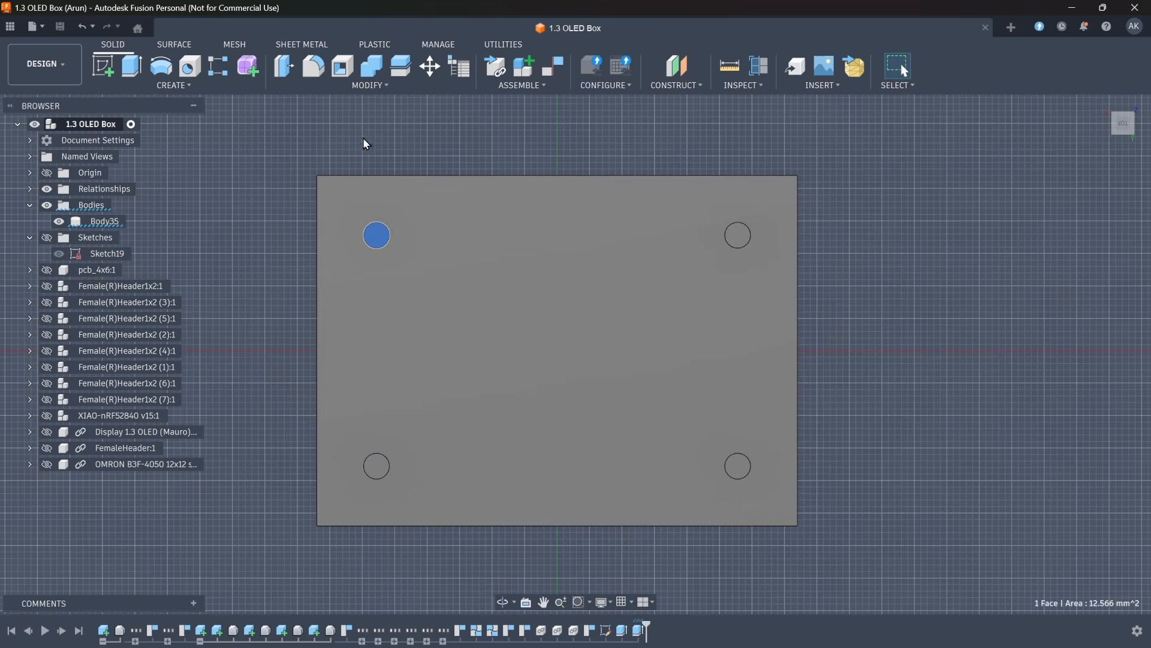
click(198, 70)
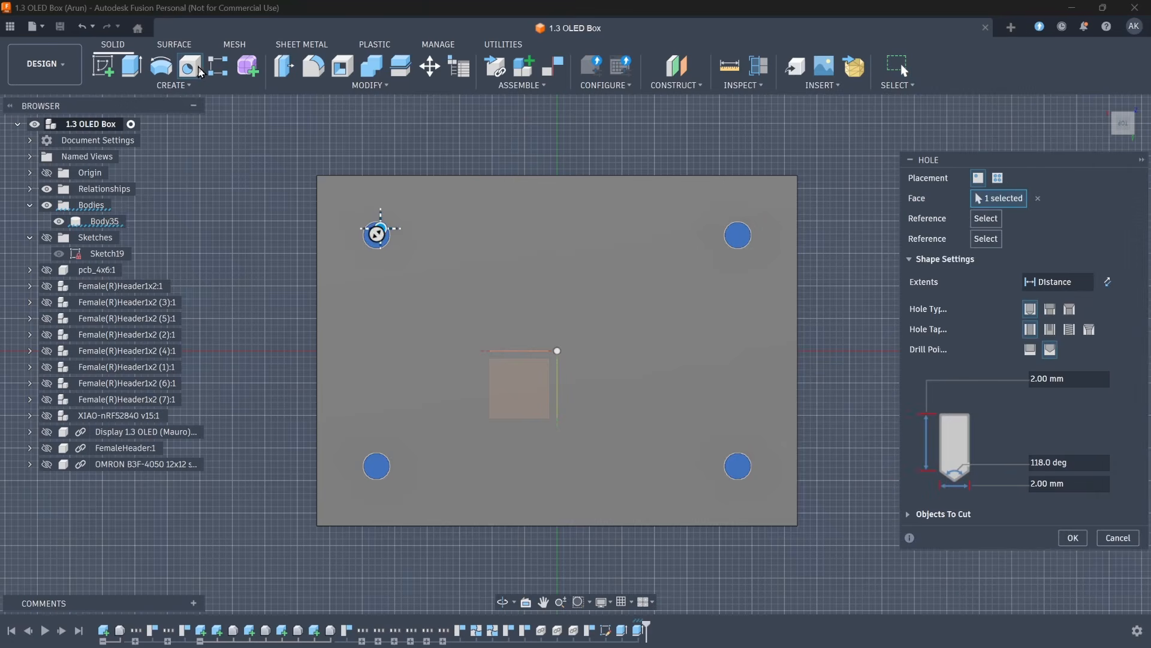
scroll(360, 244, up, 10)
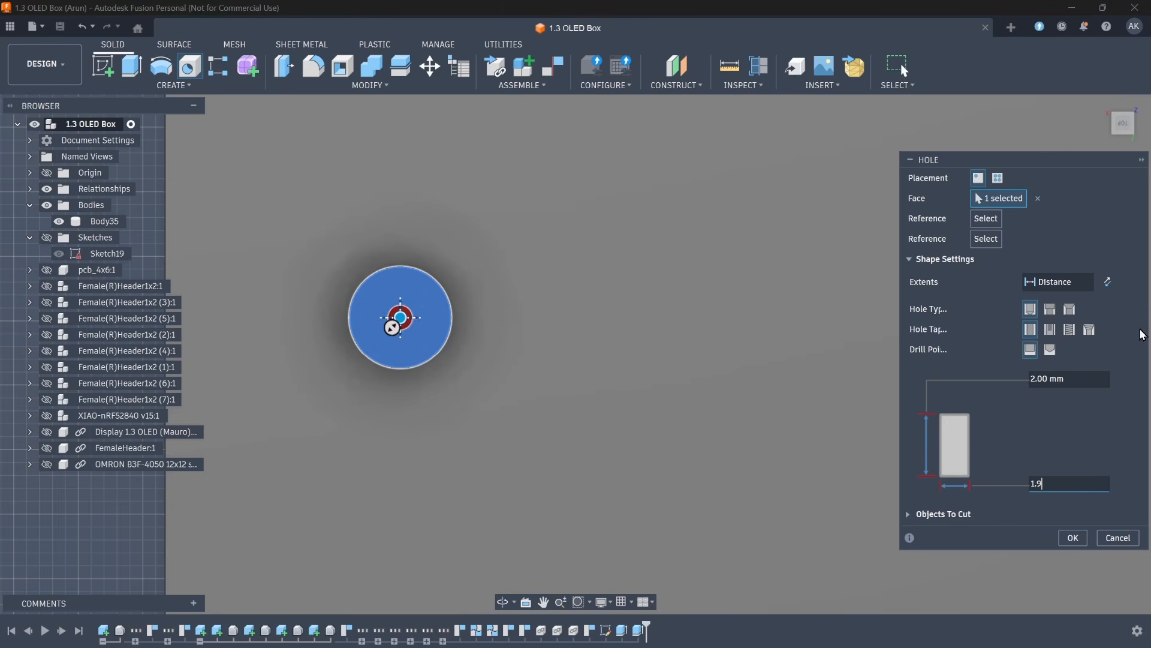
key(Return)
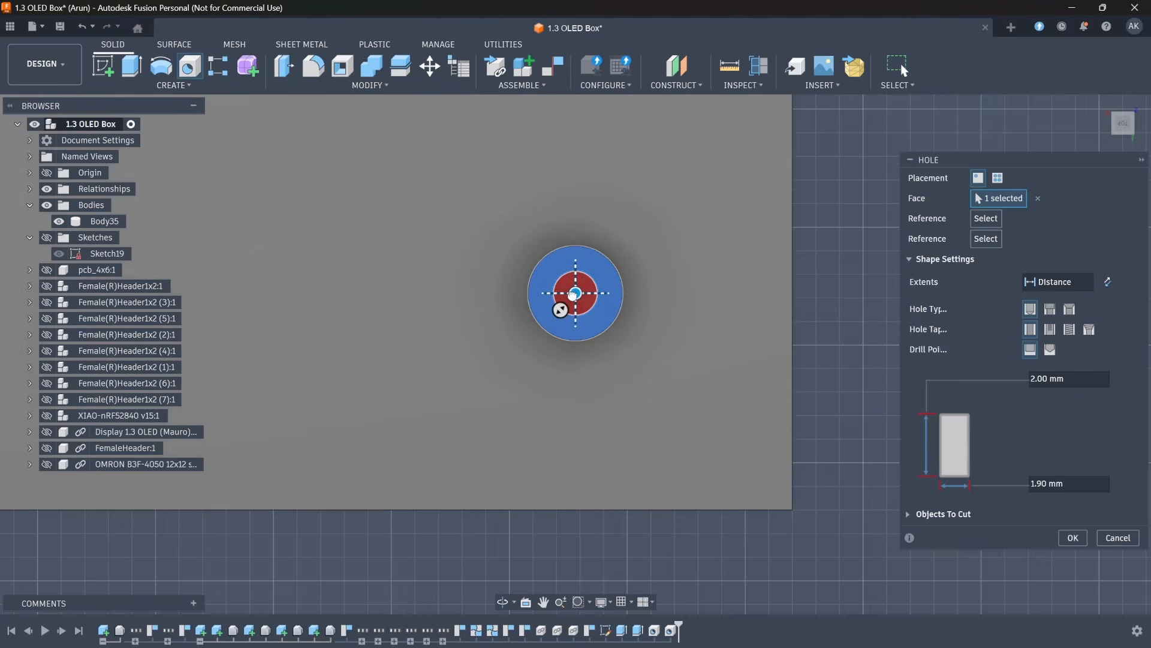
drag(573, 294, 356, 347)
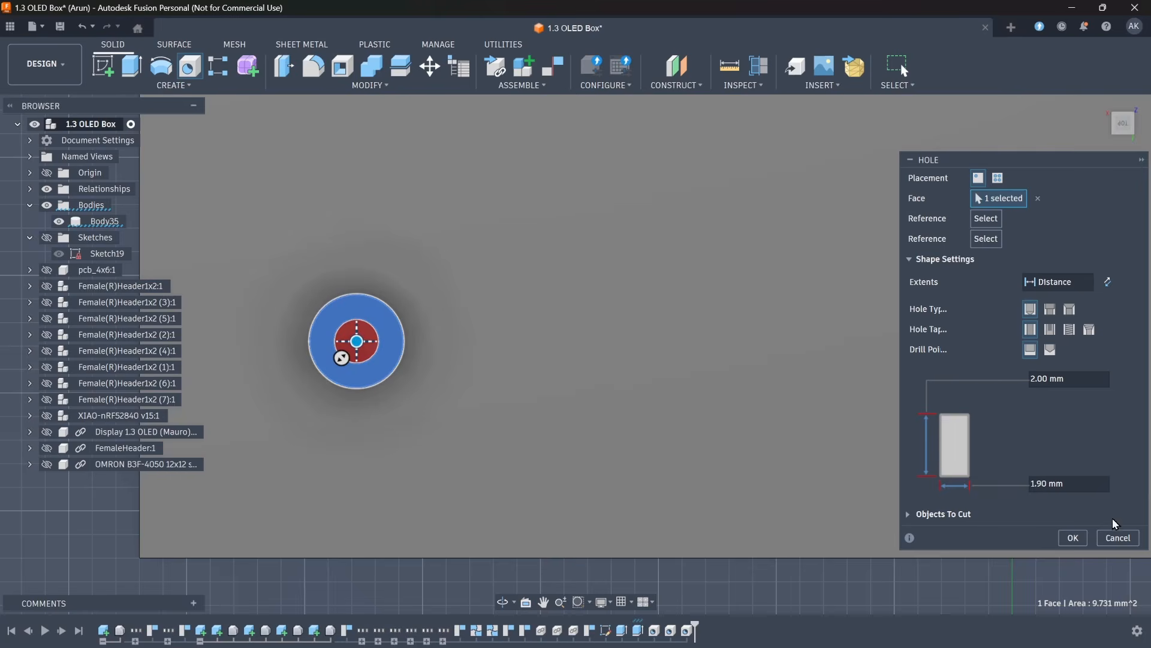
click(1069, 539)
scroll(635, 348, down, 3)
middle_drag(821, 291, 592, 369)
scroll(599, 366, down, 1)
shift+middle_drag(457, 411, 488, 468)
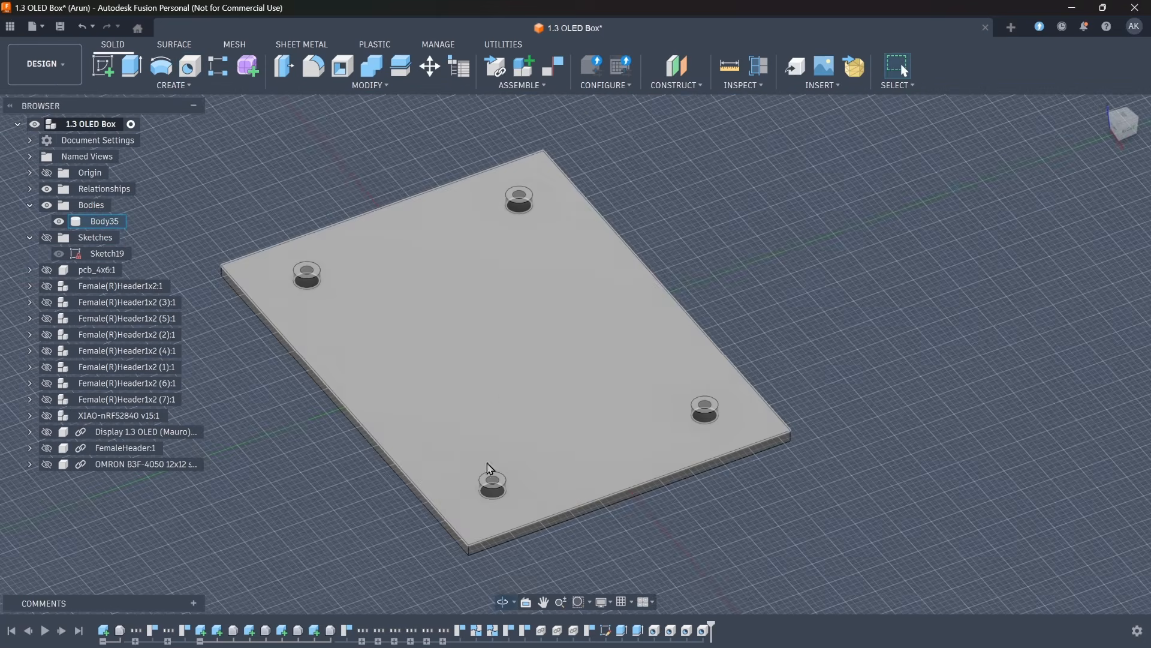
scroll(513, 509, up, 5)
scroll(513, 509, down, 4)
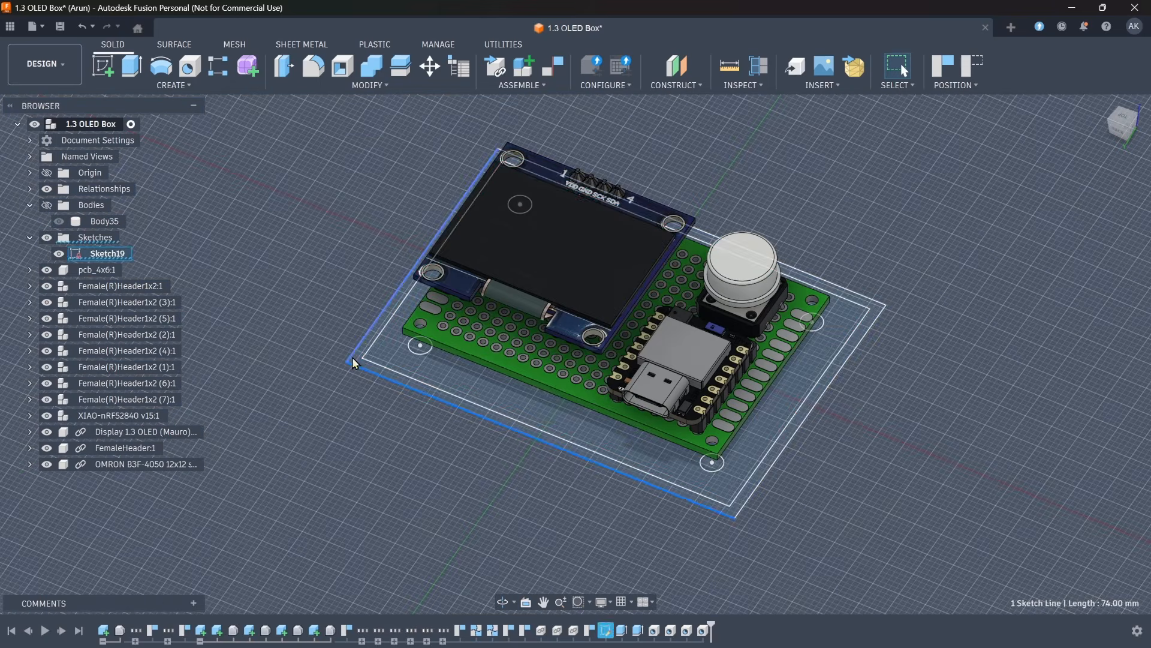
- Show the hidden body and extrude the outer border profile of the enclosure sketch by -20 mm, joined to the plate as walls
click(355, 359)
scroll(540, 462, down, 2)
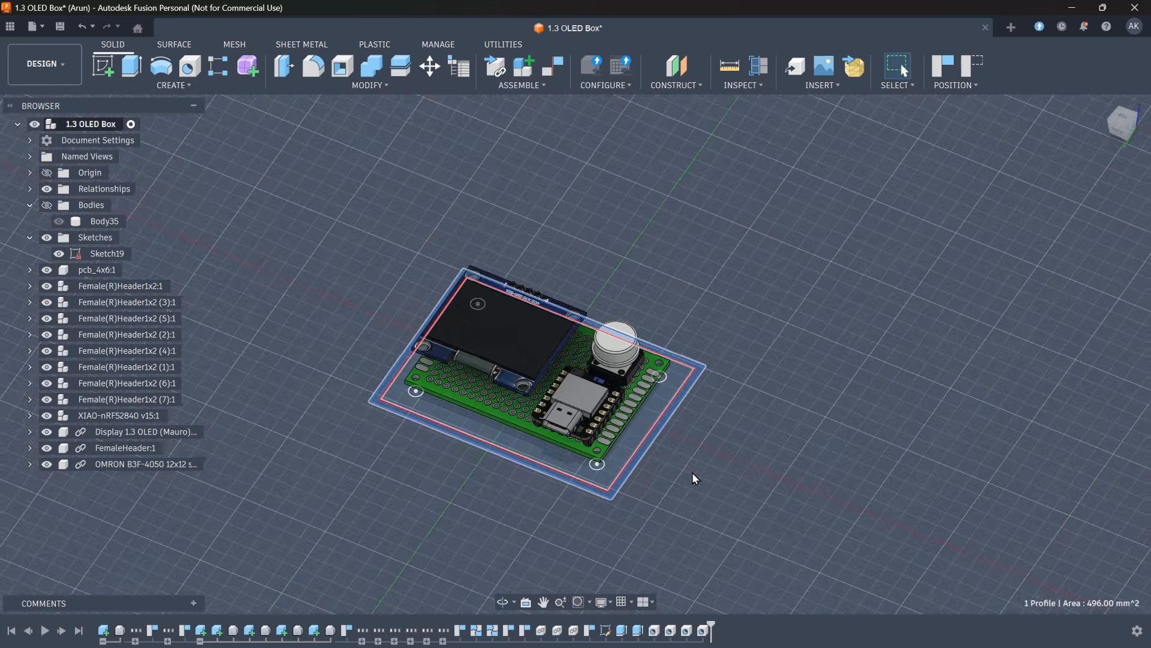
scroll(683, 462, up, 1)
scroll(676, 445, up, 1)
scroll(818, 473, down, 2)
middle_drag(822, 487, 776, 476)
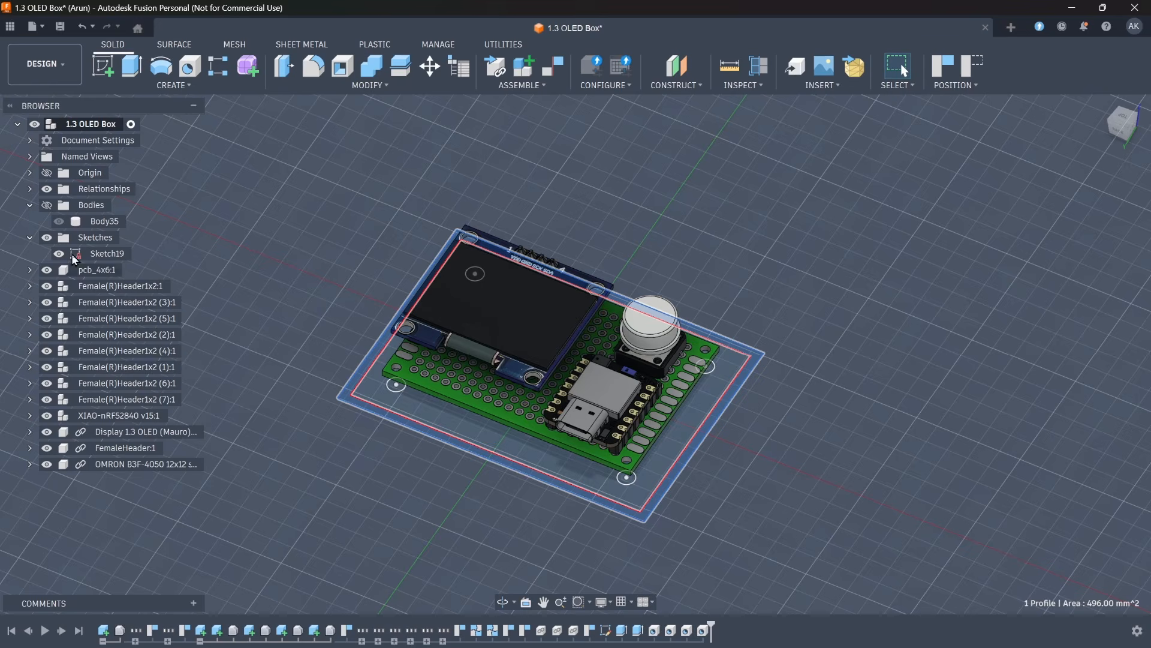
click(48, 205)
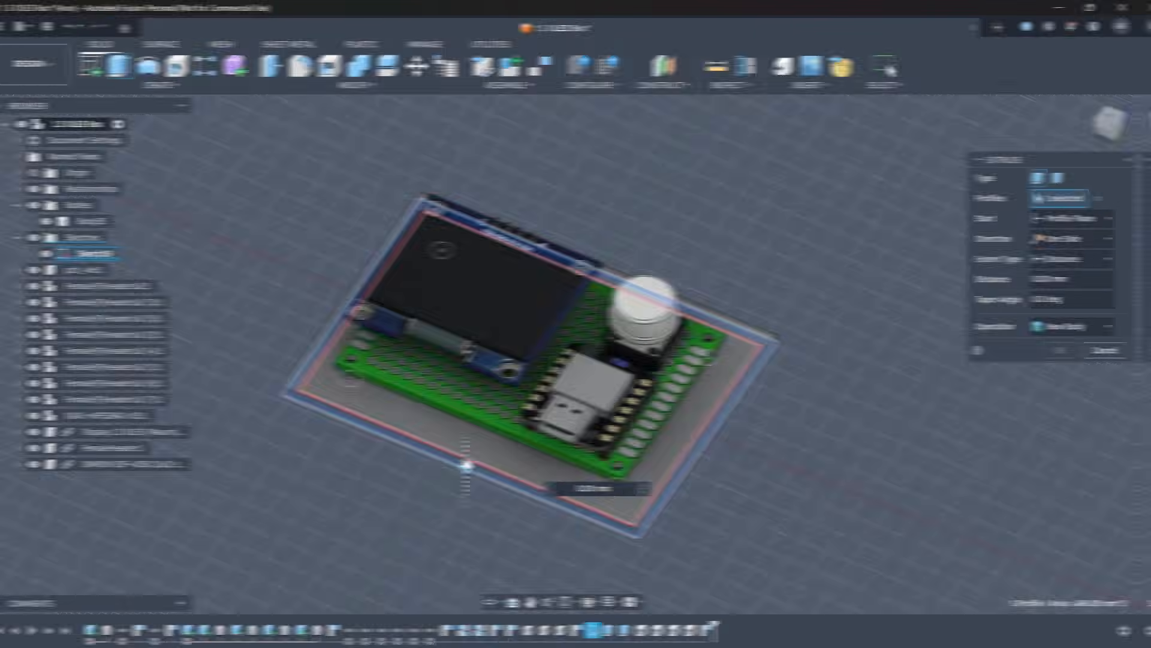
drag(466, 462, 478, 376)
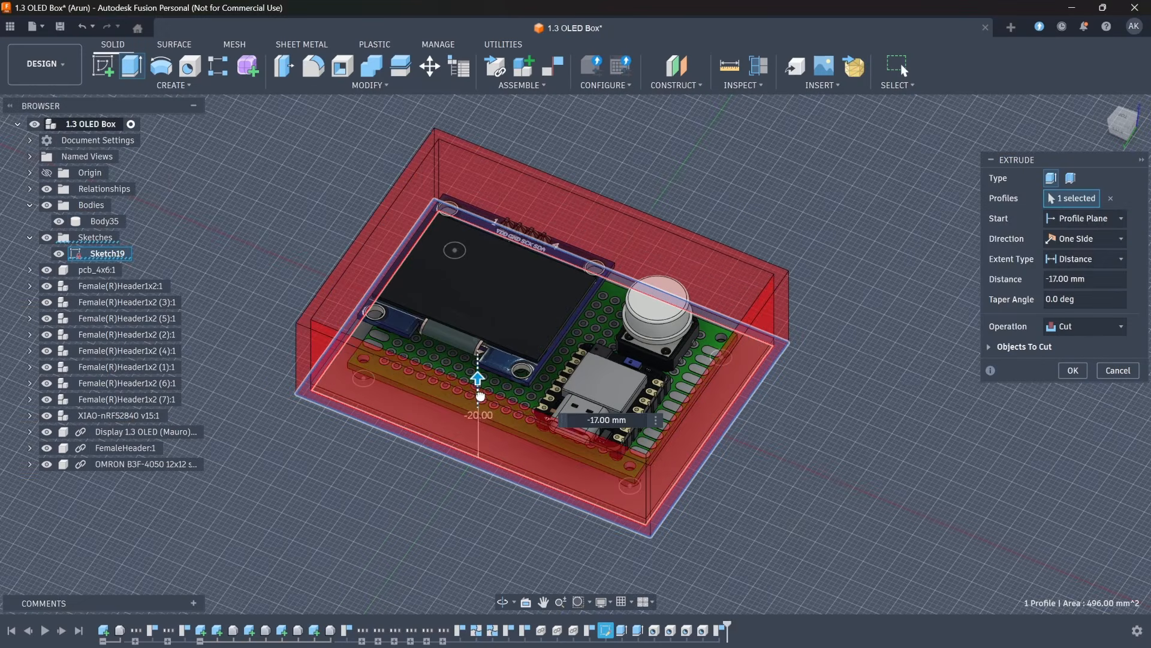
click(1116, 132)
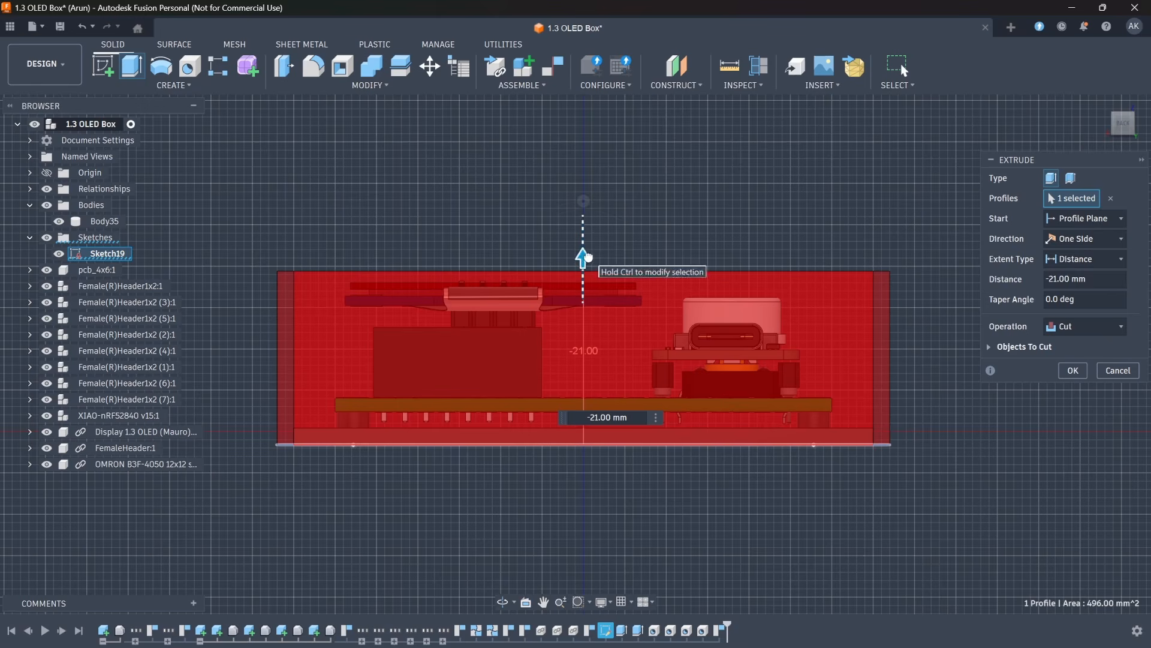
drag(585, 257, 585, 273)
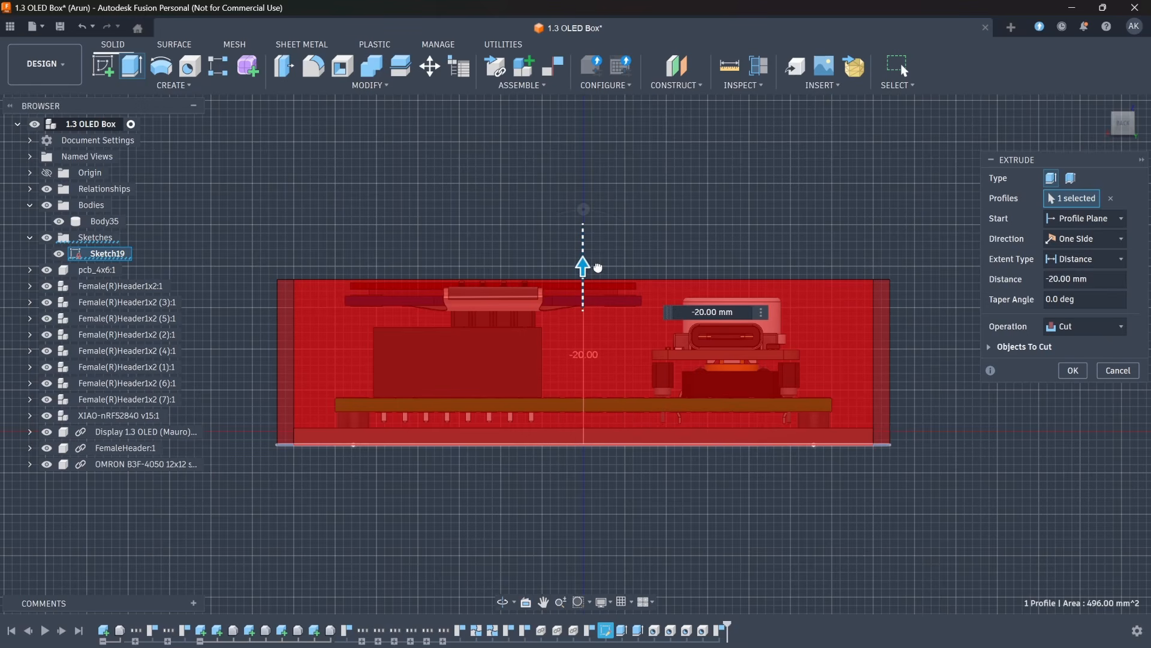
click(1085, 324)
key(Escape)
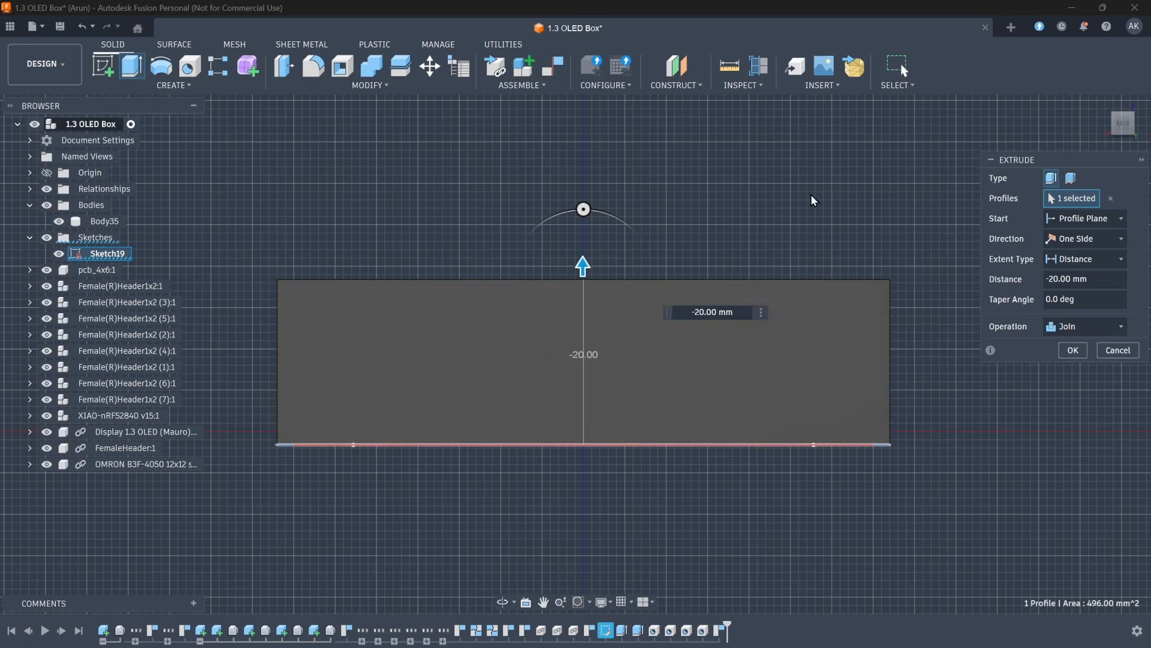
shift+middle_drag(811, 194, 804, 240)
click(1073, 350)
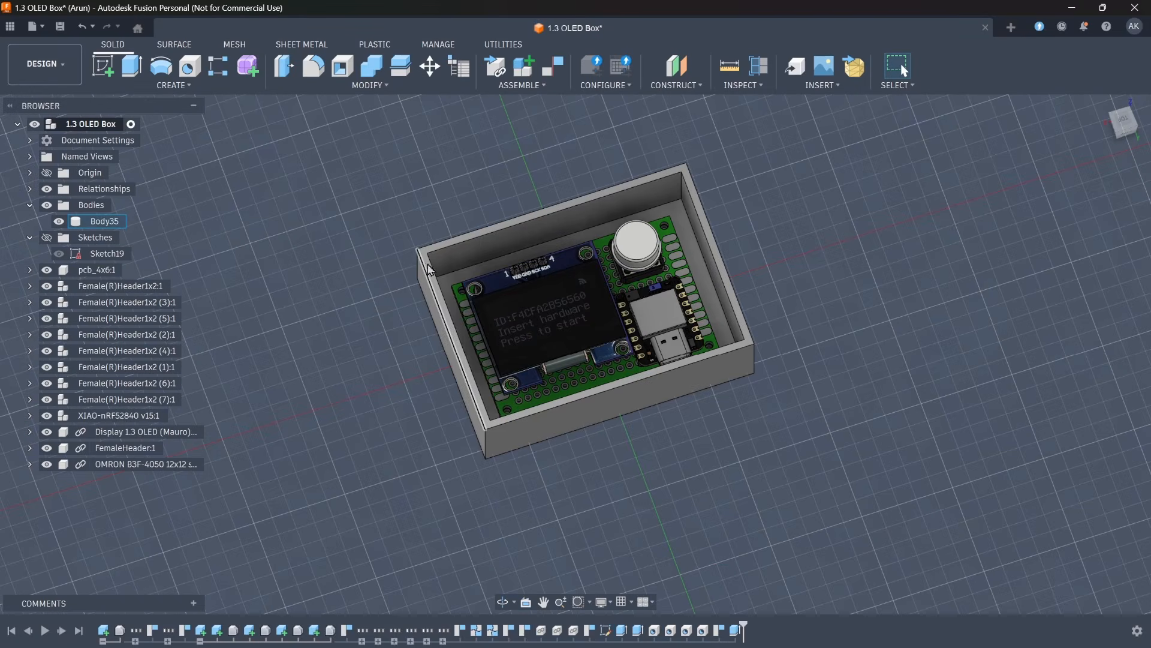
- Extrude the upper rim face of the walls by 2 mm as a new body for the lid
scroll(429, 269, up, 2)
click(924, 384)
scroll(860, 437, down, 1)
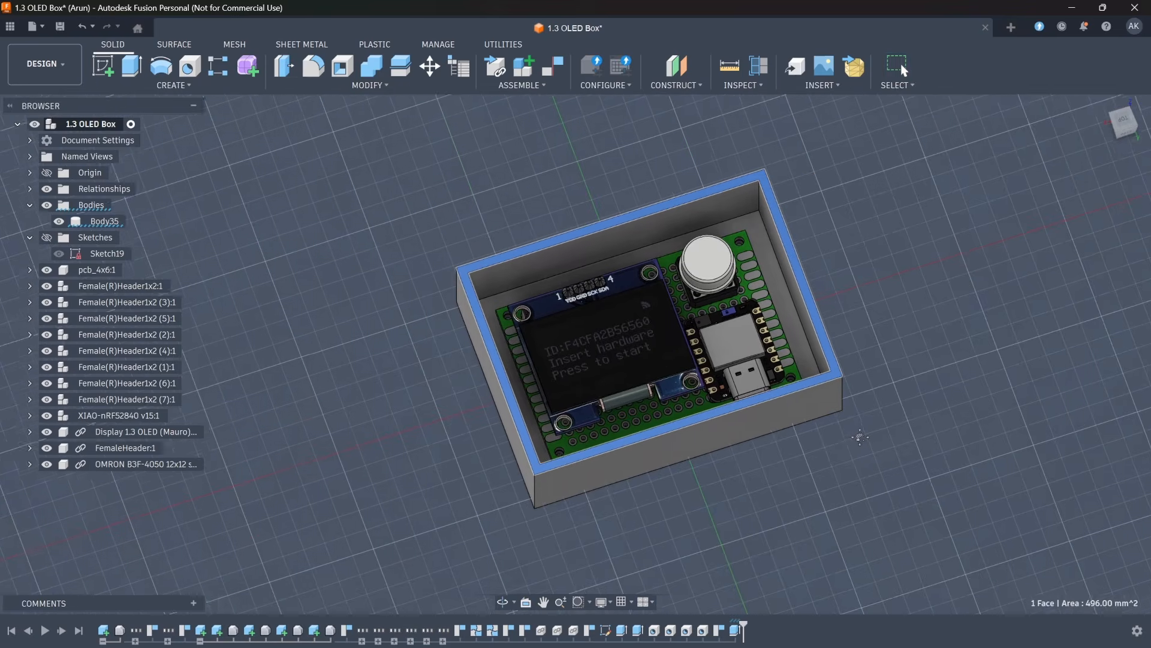
middle_drag(860, 437, 819, 434)
key(e)
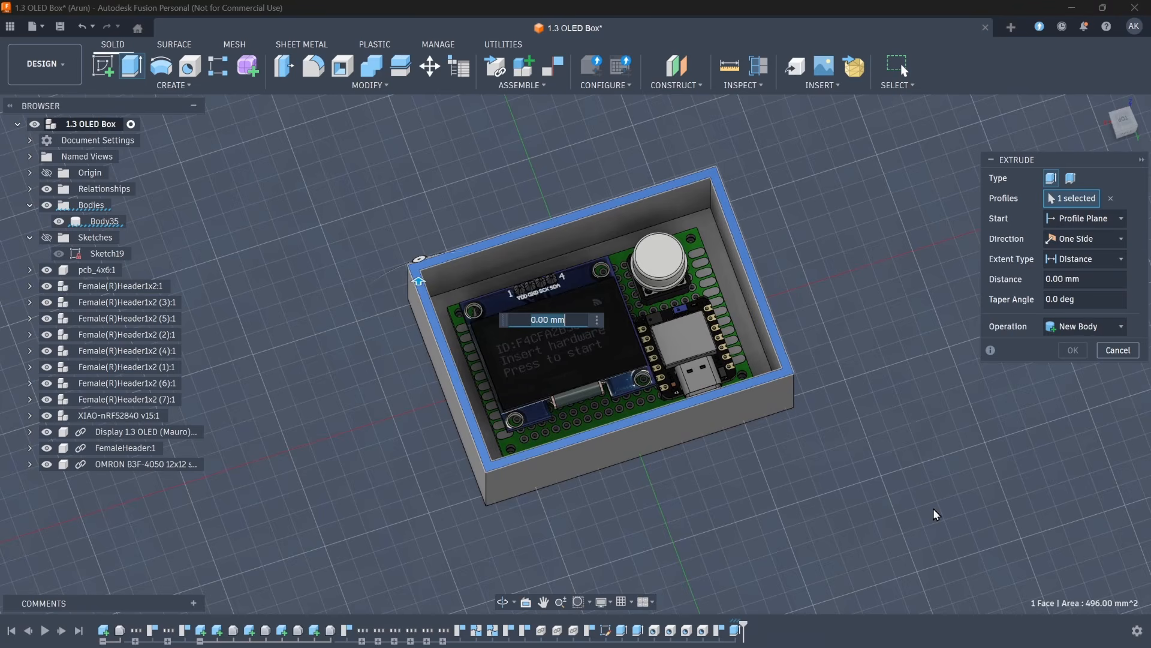
text(2)
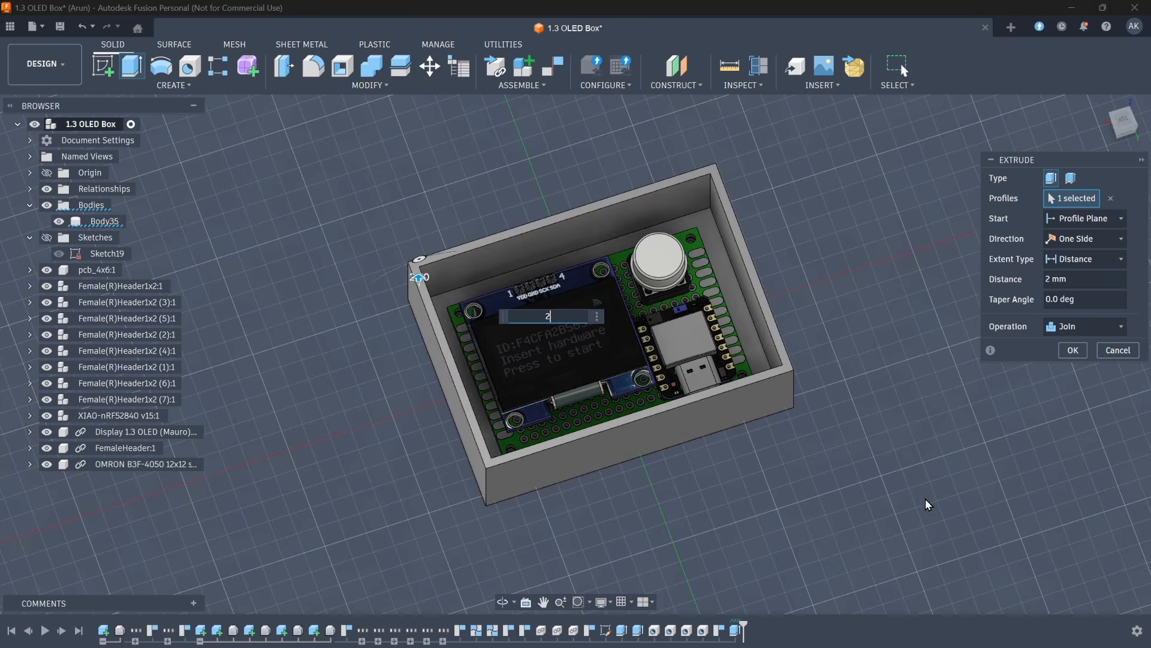
click(1069, 333)
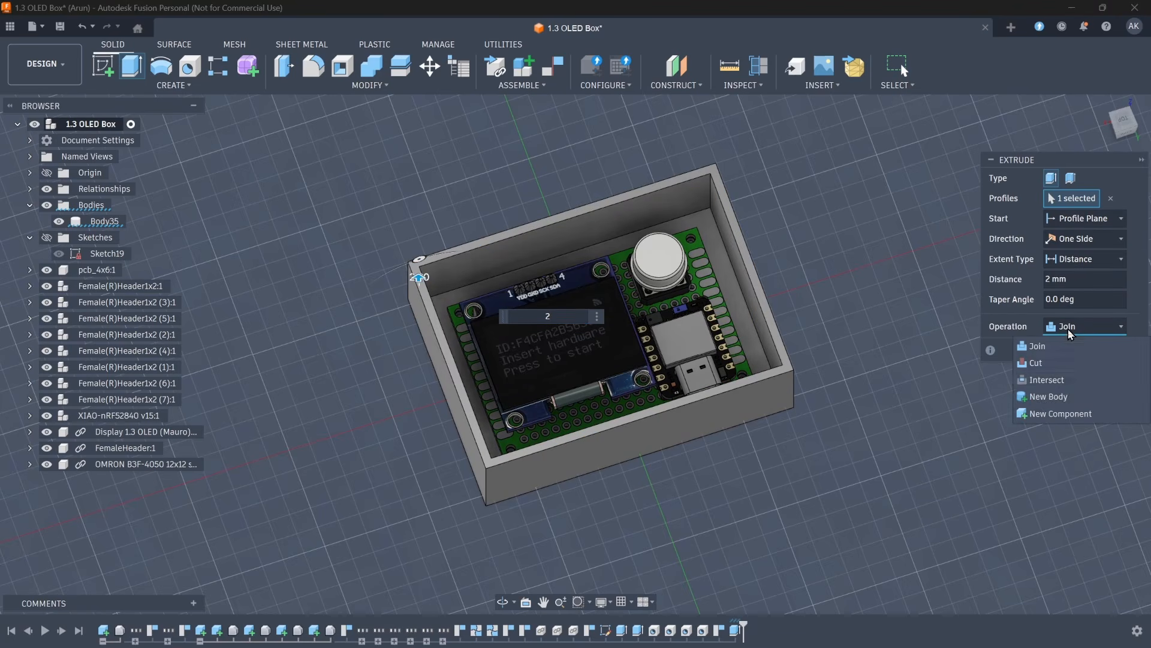
click(1062, 397)
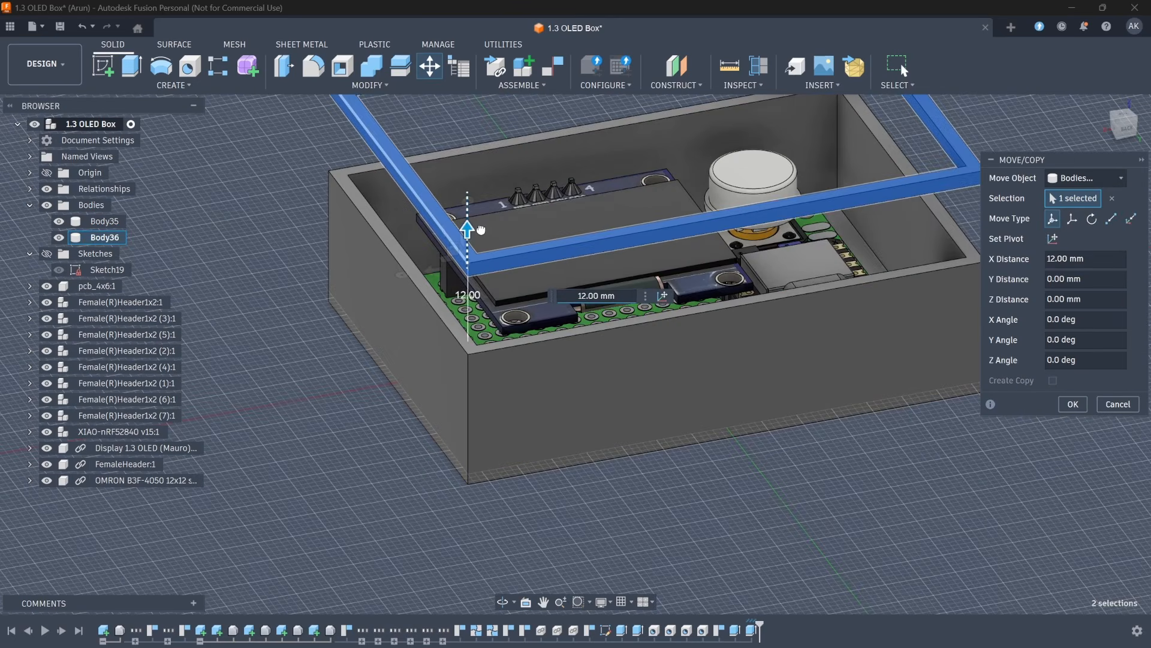
drag(484, 231, 485, 281)
key(Escape)
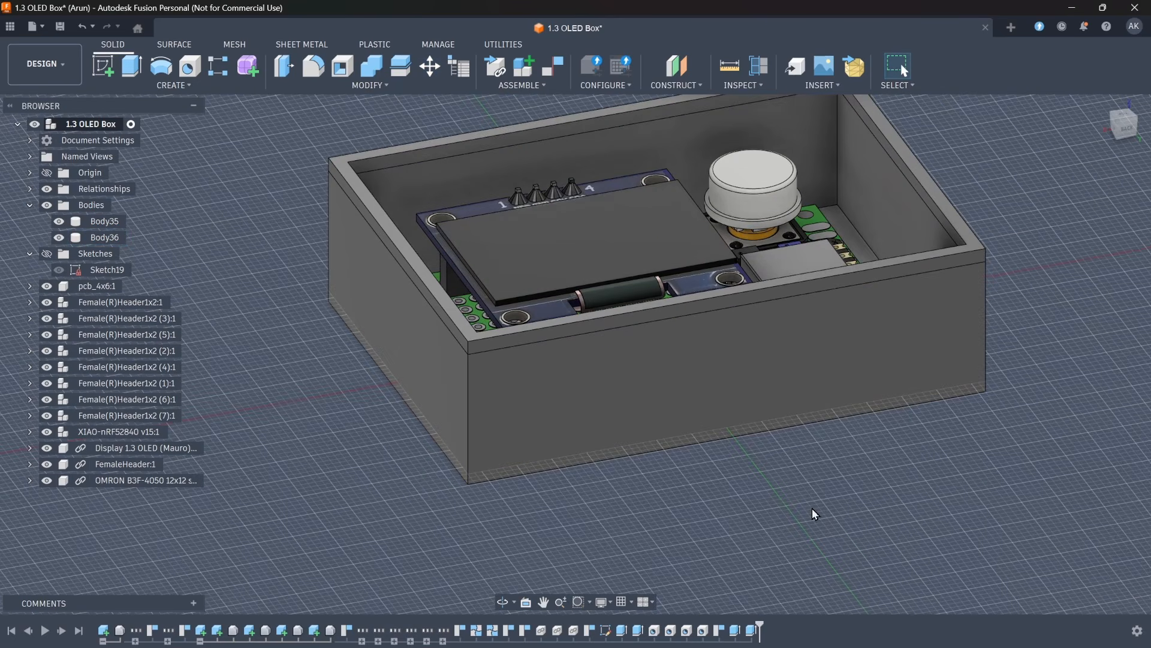
middle_drag(812, 508, 751, 514)
scroll(788, 537, down, 2)
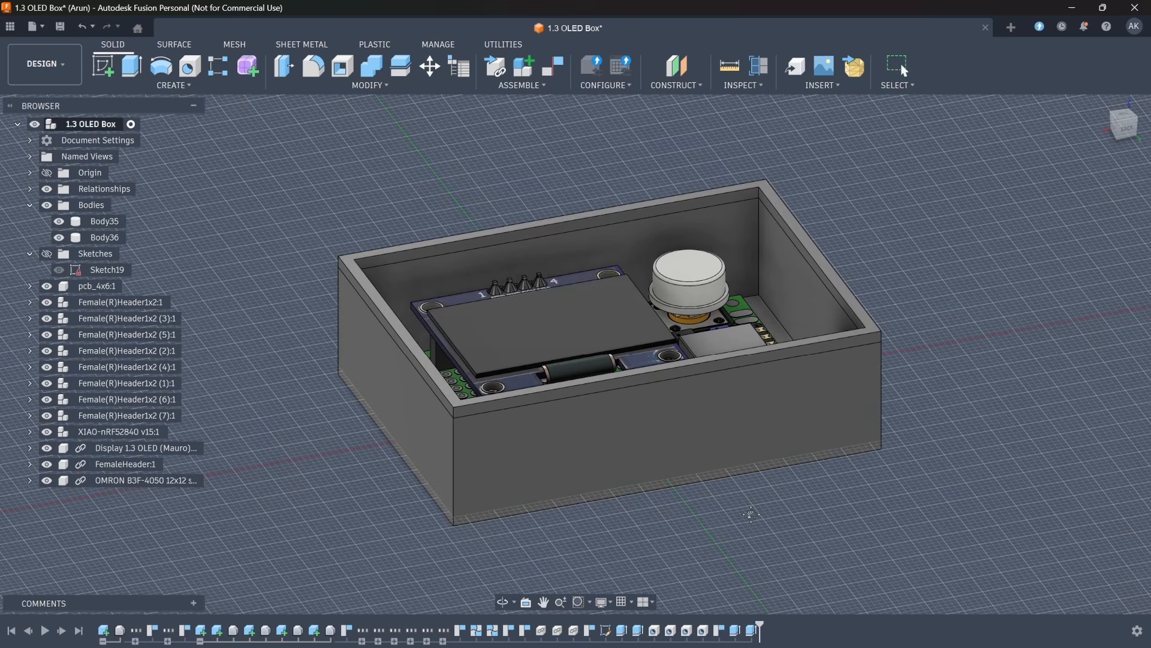
- Hide Body35 and extrude the lid frame's inner long face 50 mm across the opening to make a solid lid
click(573, 228)
key(e)
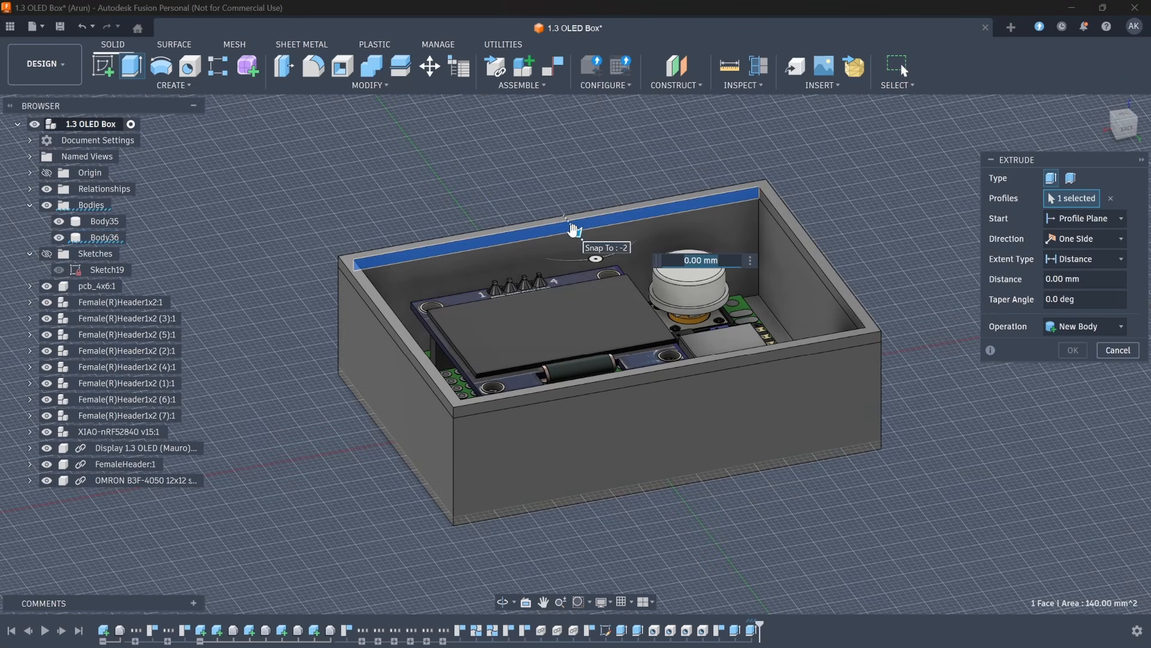
click(60, 221)
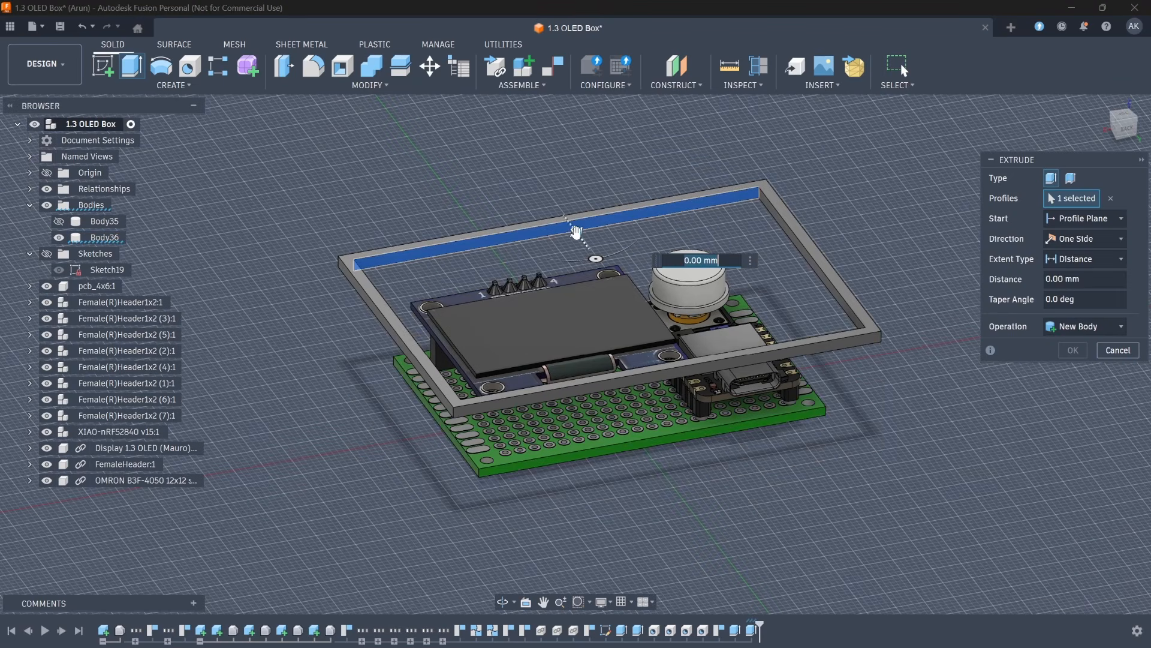
drag(576, 231, 684, 384)
click(1070, 351)
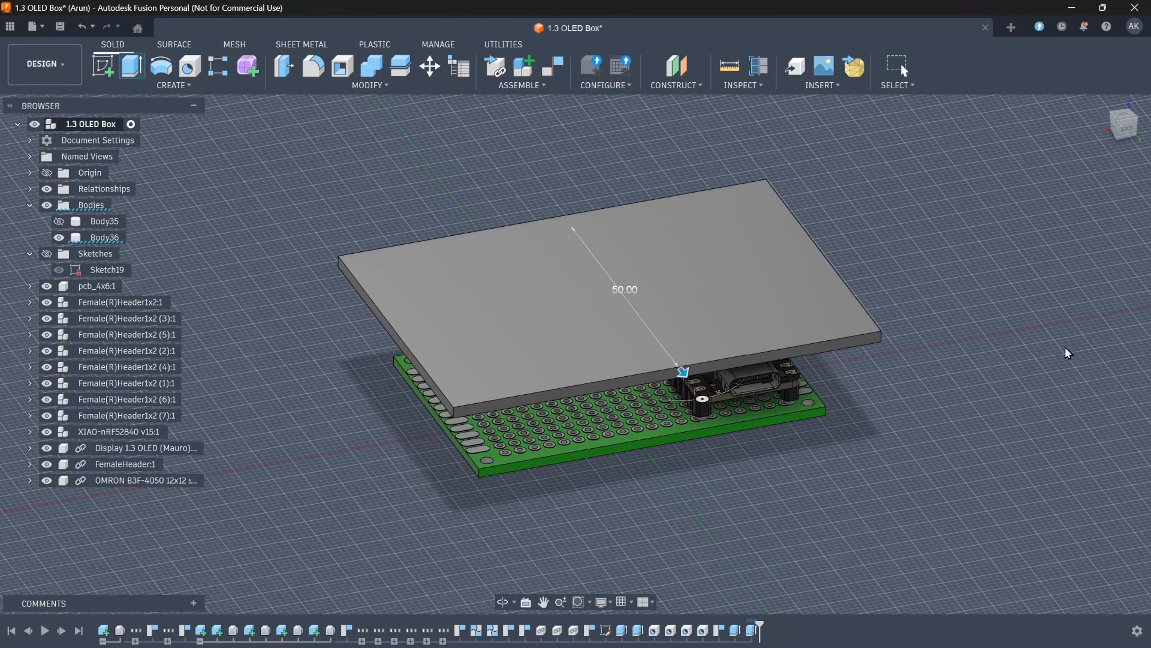
- Show Body35 again and hide the lid body, Body36, to expose the inside of the box
click(62, 222)
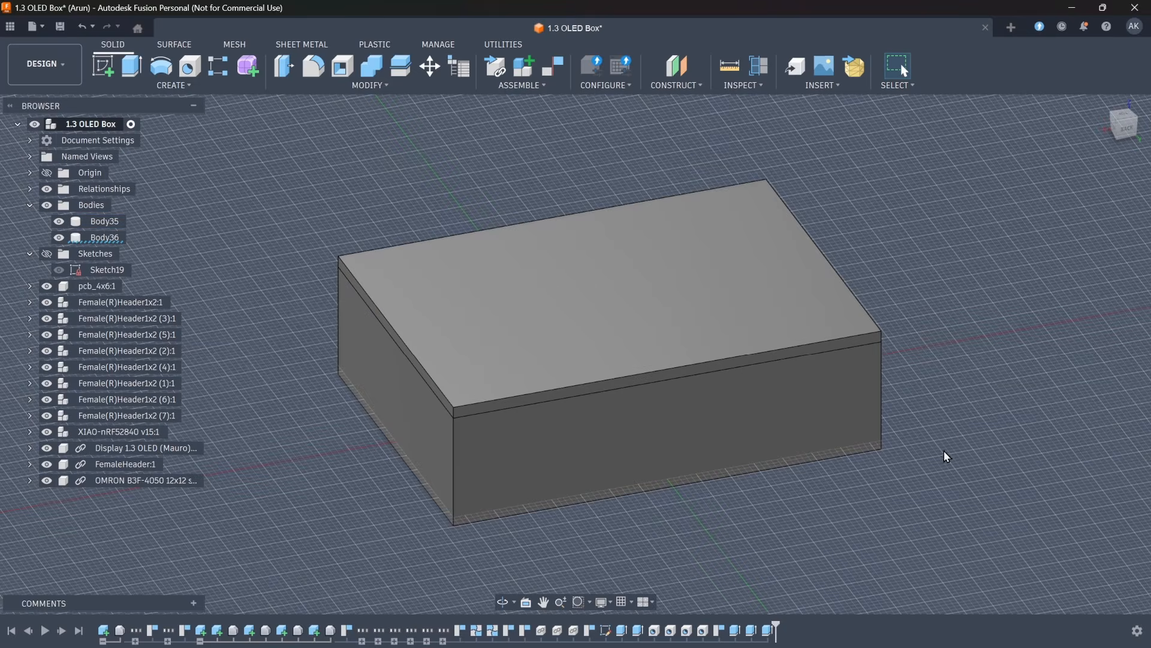
shift+middle_drag(959, 433, 739, 481)
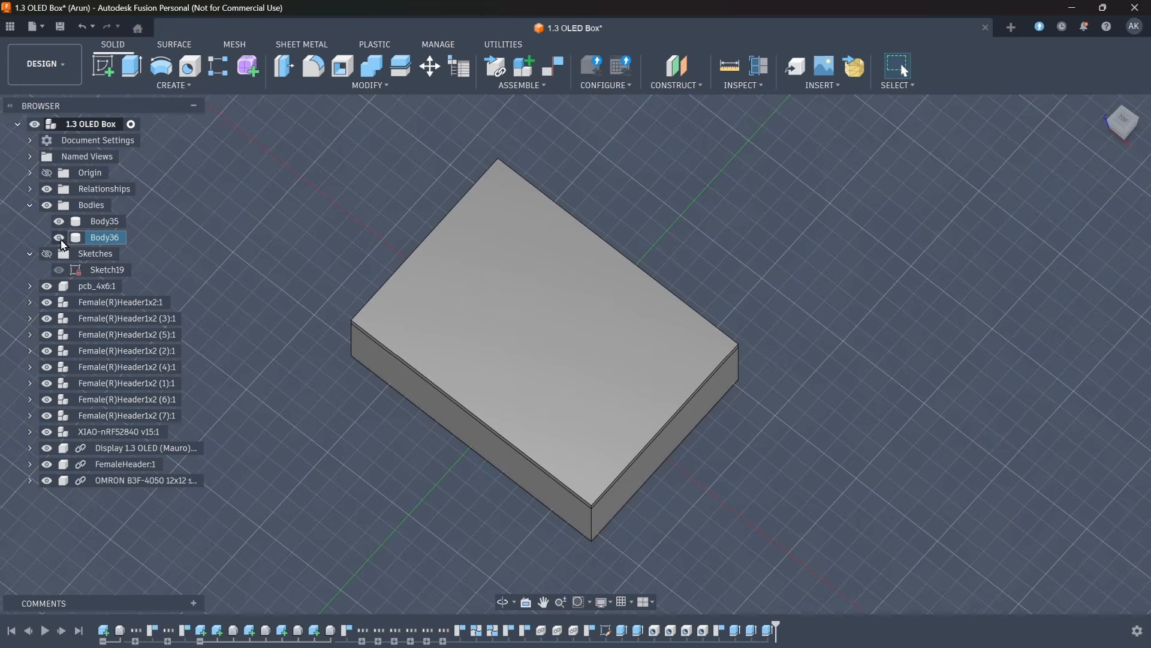
click(60, 237)
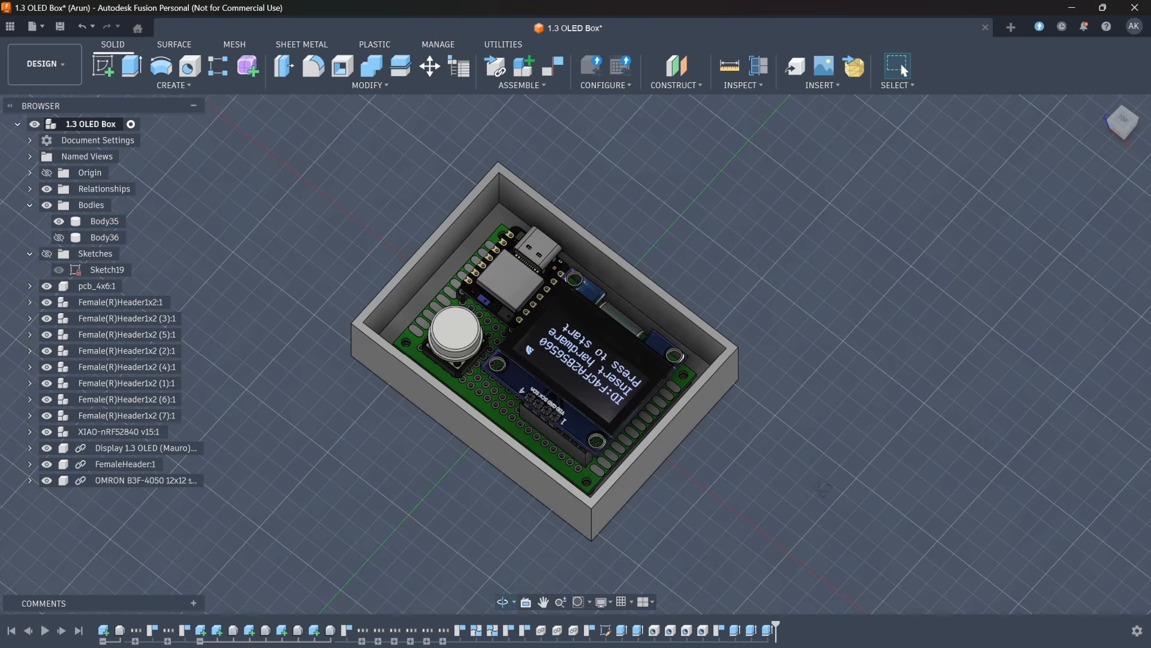
shift+middle_drag(823, 487, 670, 298)
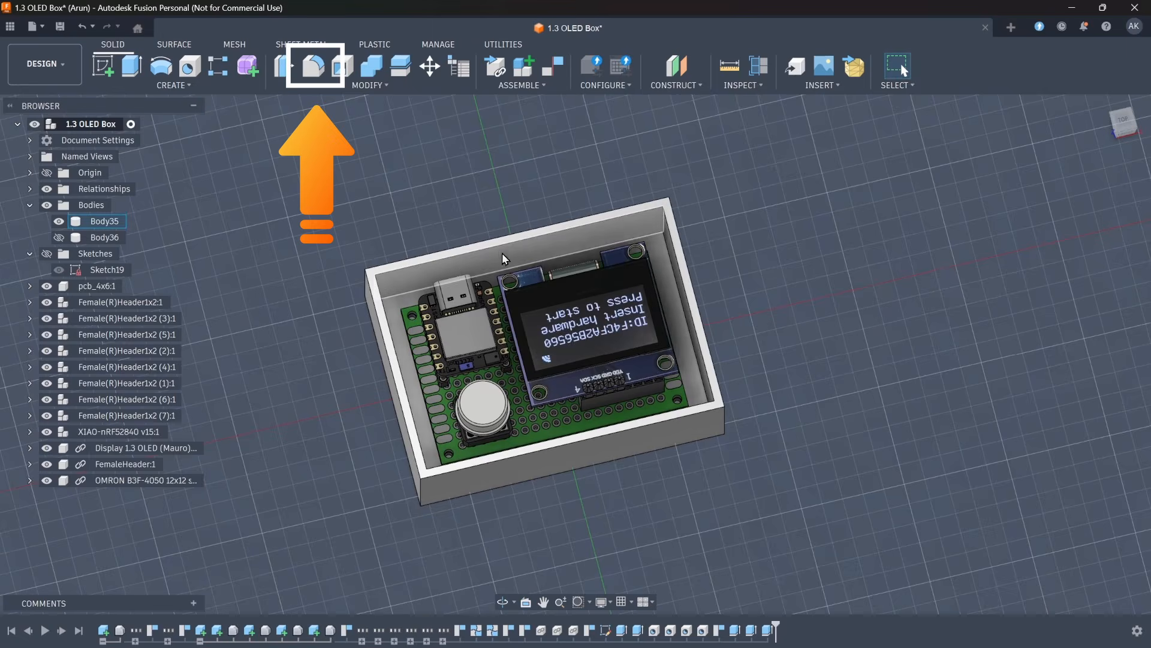
- Fillet the four inner vertical corner edges of the box with a 10 mm radius
scroll(658, 228, up, 3)
click(654, 211)
shift+middle_drag(653, 252, 792, 210)
click(485, 180)
shift+middle_drag(509, 287, 708, 294)
click(484, 194)
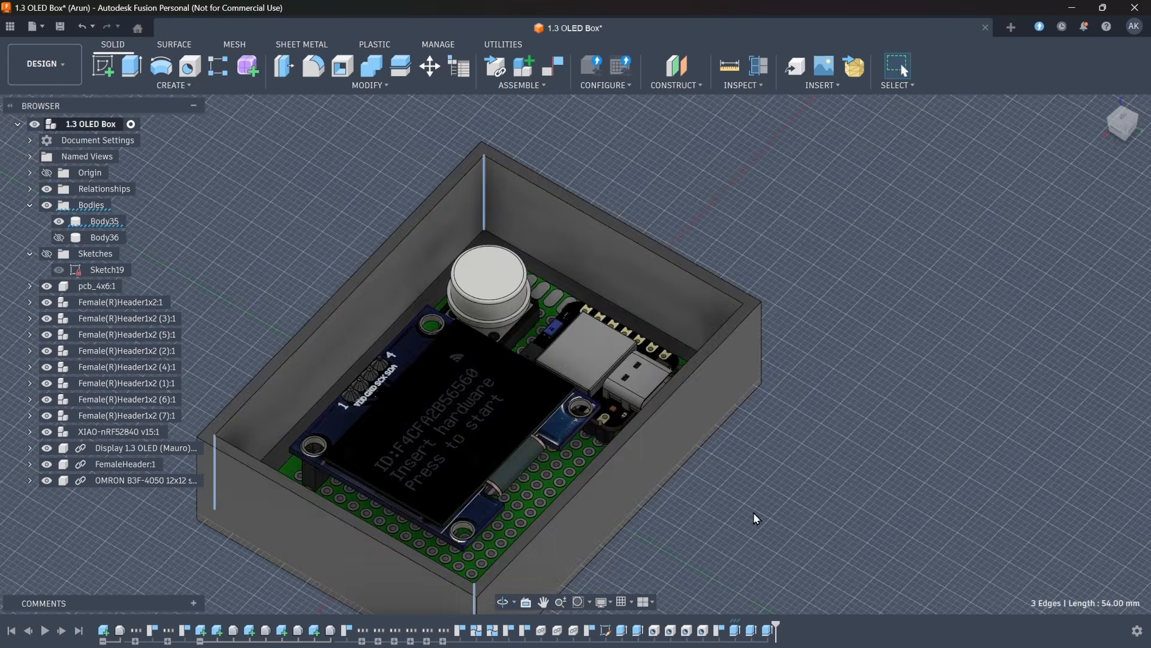
shift+middle_drag(756, 517, 540, 300)
click(451, 220)
shift+middle_drag(452, 219, 539, 251)
click(314, 66)
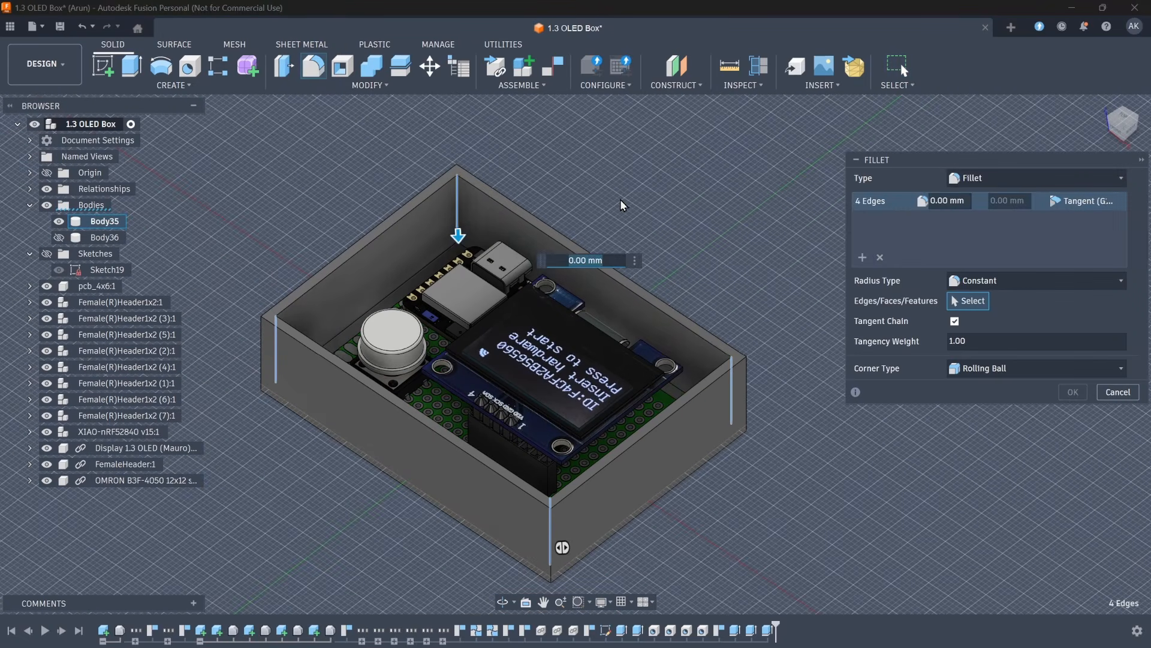
text(8)
shift+middle_drag(625, 200, 556, 203)
text(10)
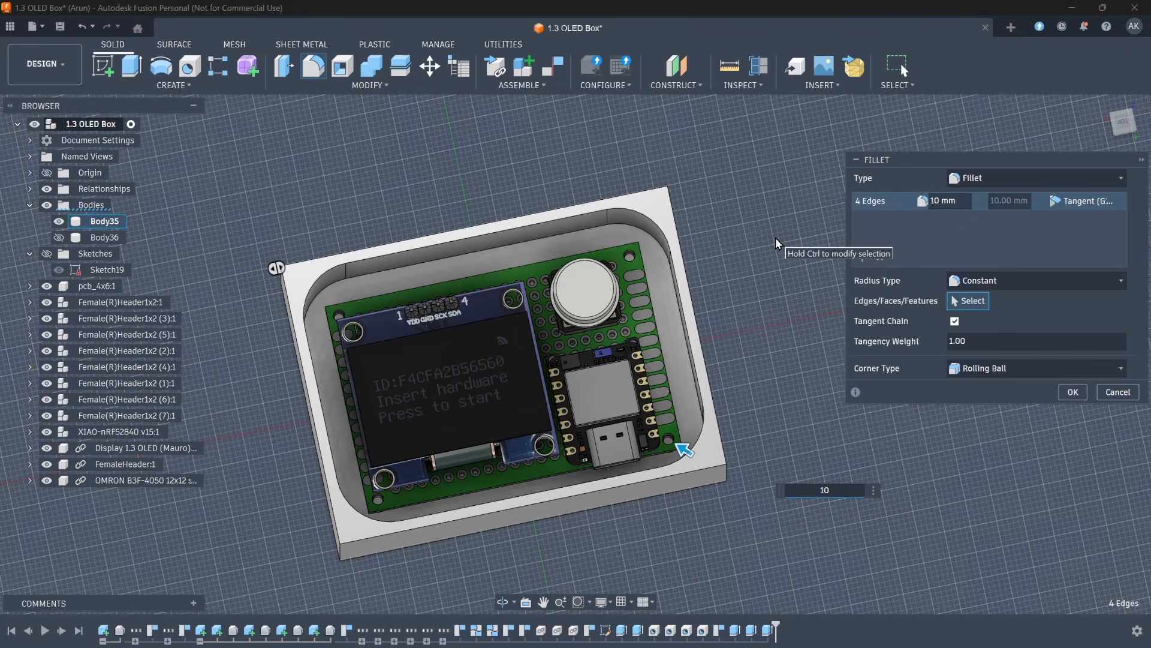
key(Return)
- Fillet the four outer vertical corner edges of the box with a 5 mm radius, also trying 2 mm
shift+middle_drag(776, 238, 808, 317)
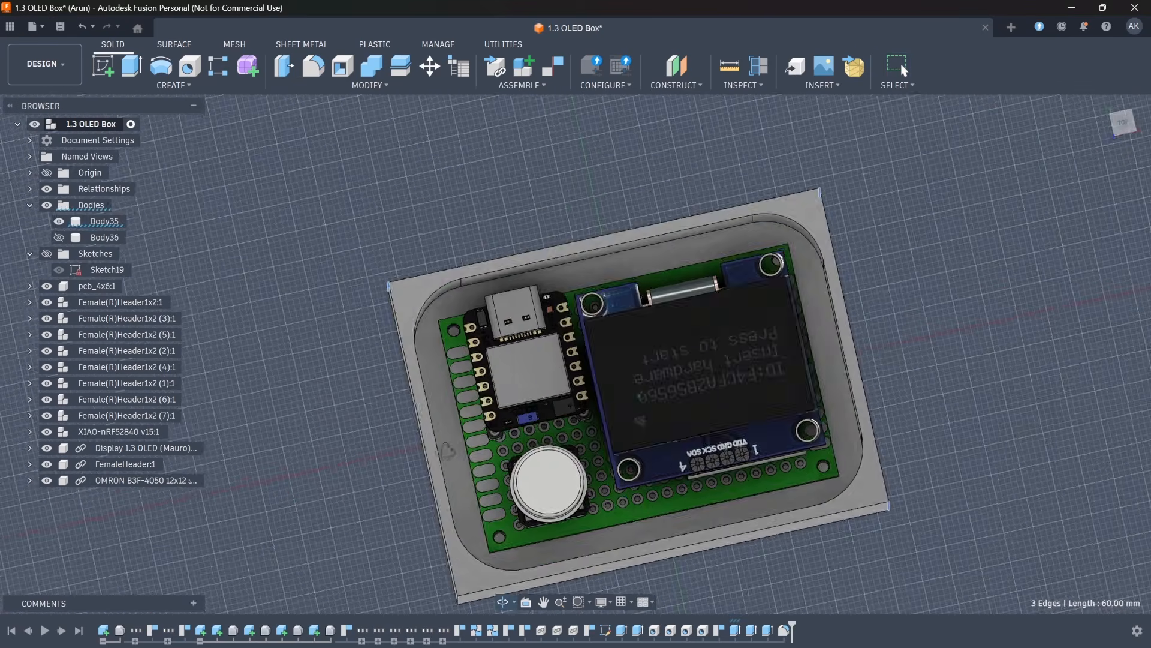
click(314, 70)
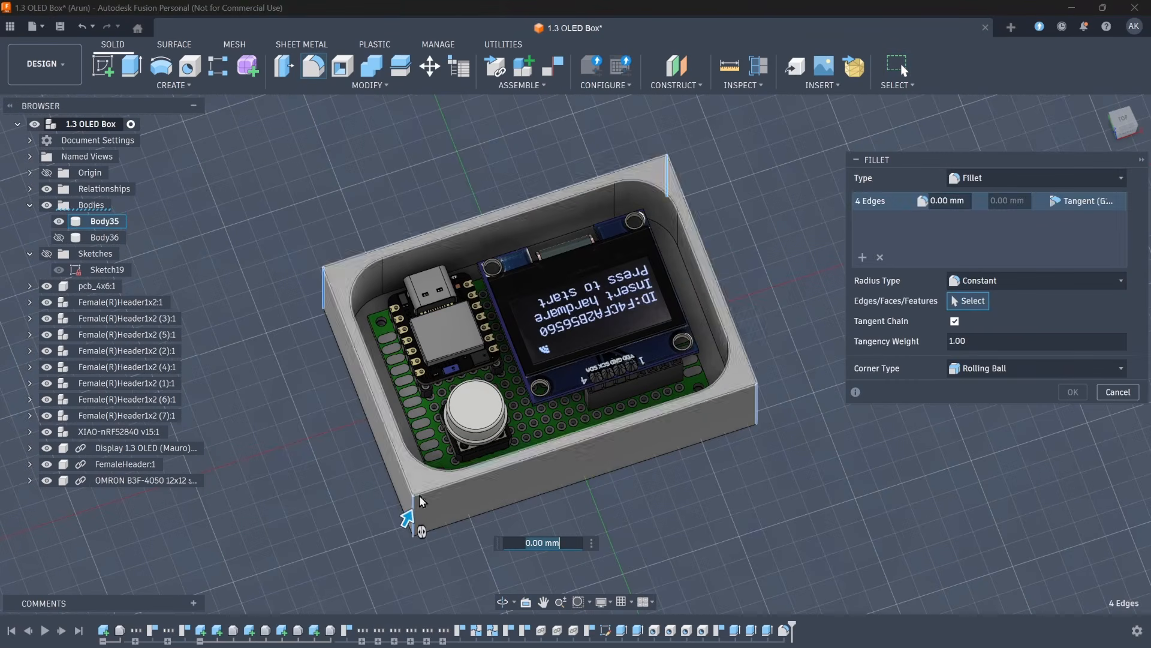
scroll(698, 552, up, 3)
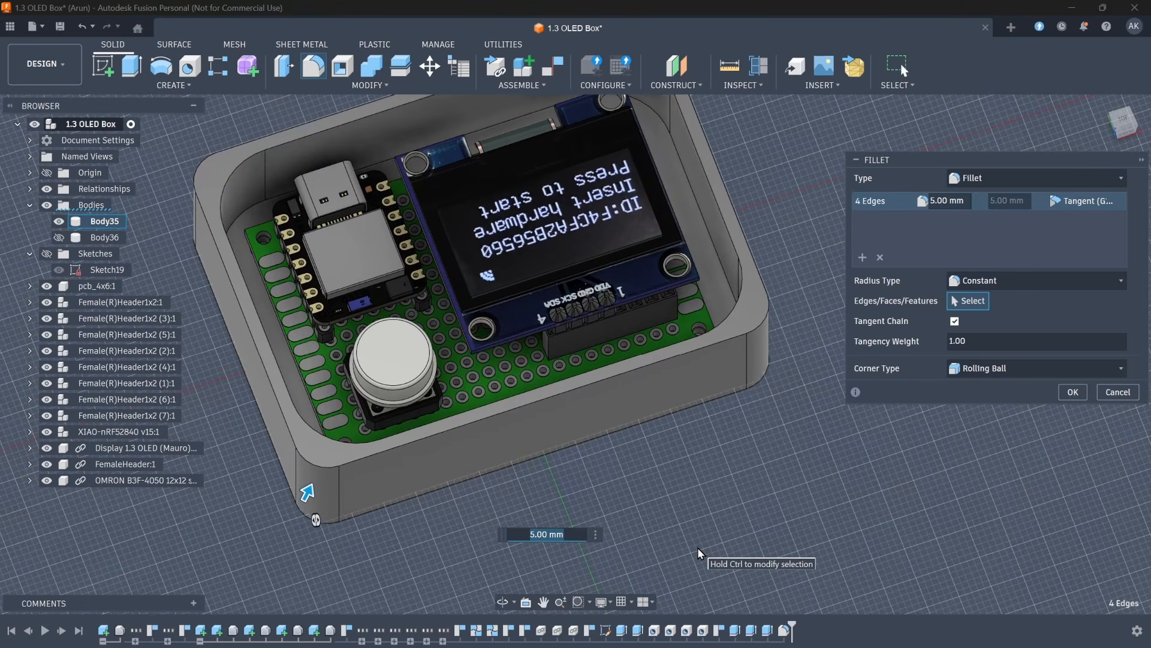
text(2)
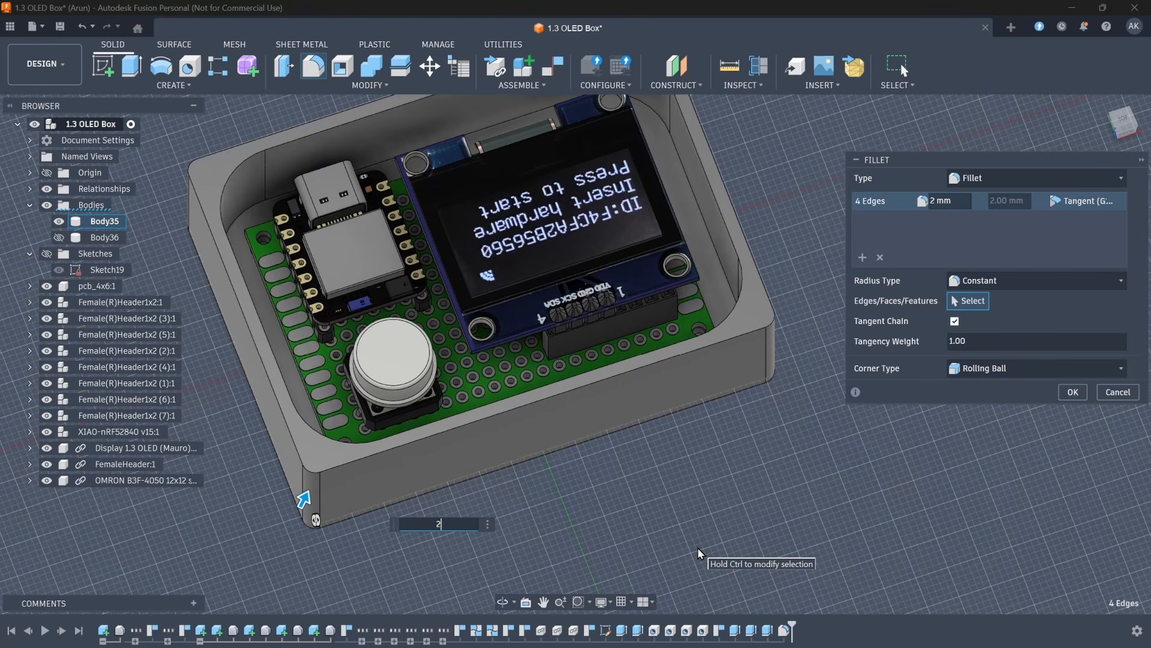
key(Return)
scroll(858, 446, down, 5)
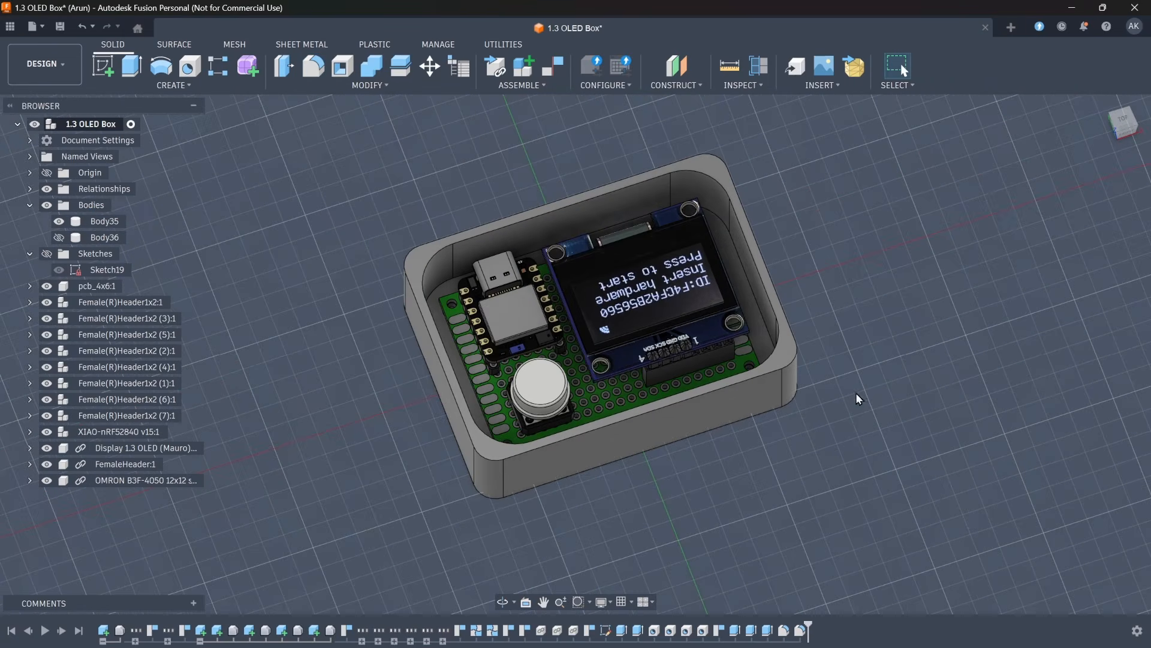
- Show the lid body, Body36, and fillet its four vertical corner edges with a 5 mm radius
shift+middle_drag(864, 351, 564, 336)
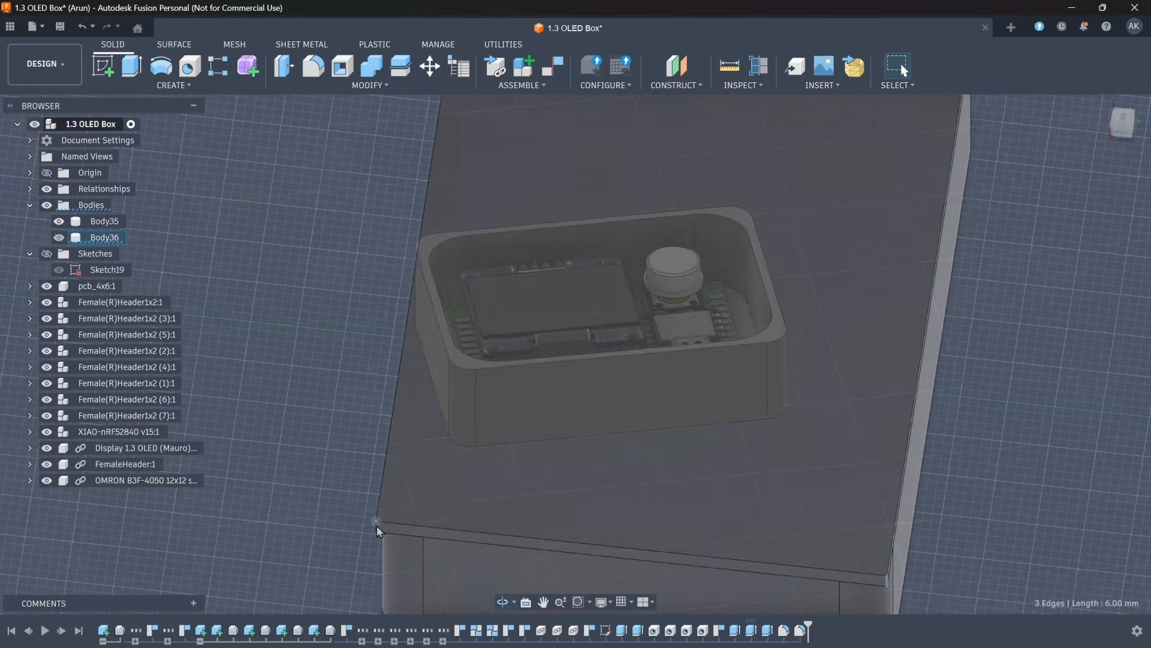
ctrl+click(377, 525)
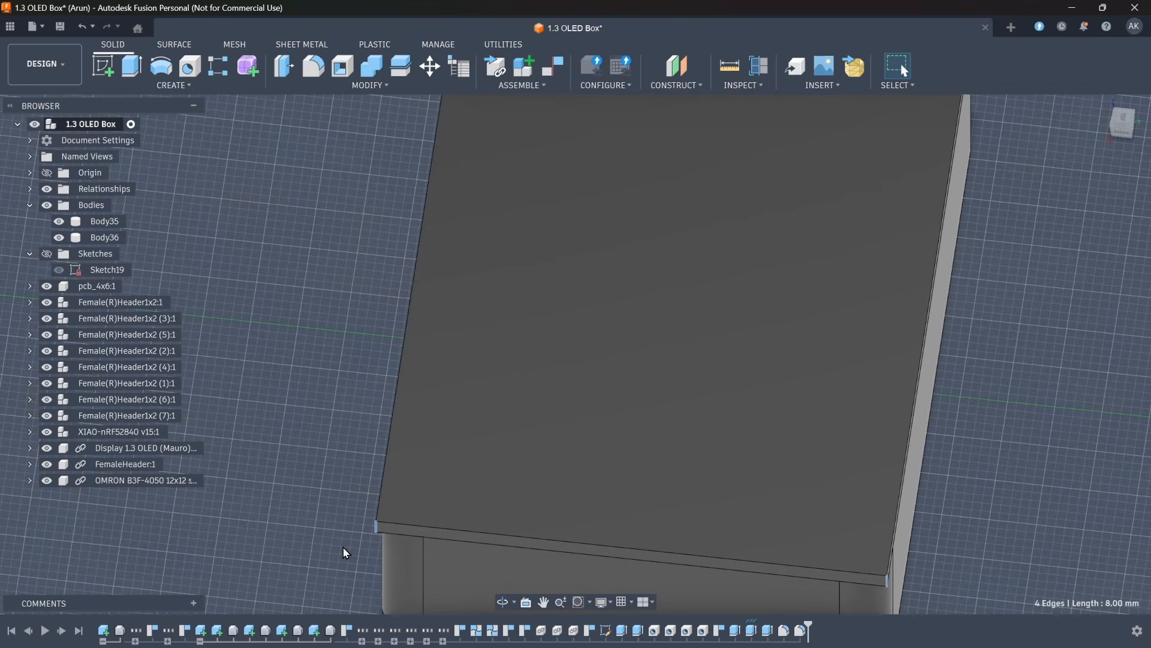
scroll(344, 541, down, 8)
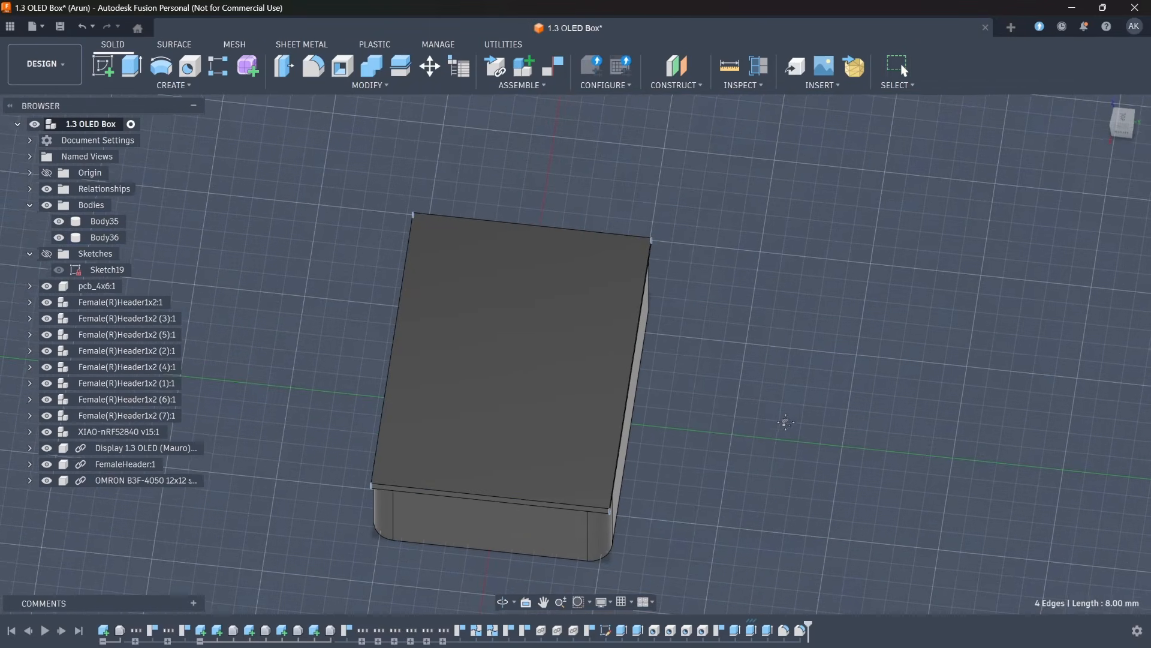
click(313, 67)
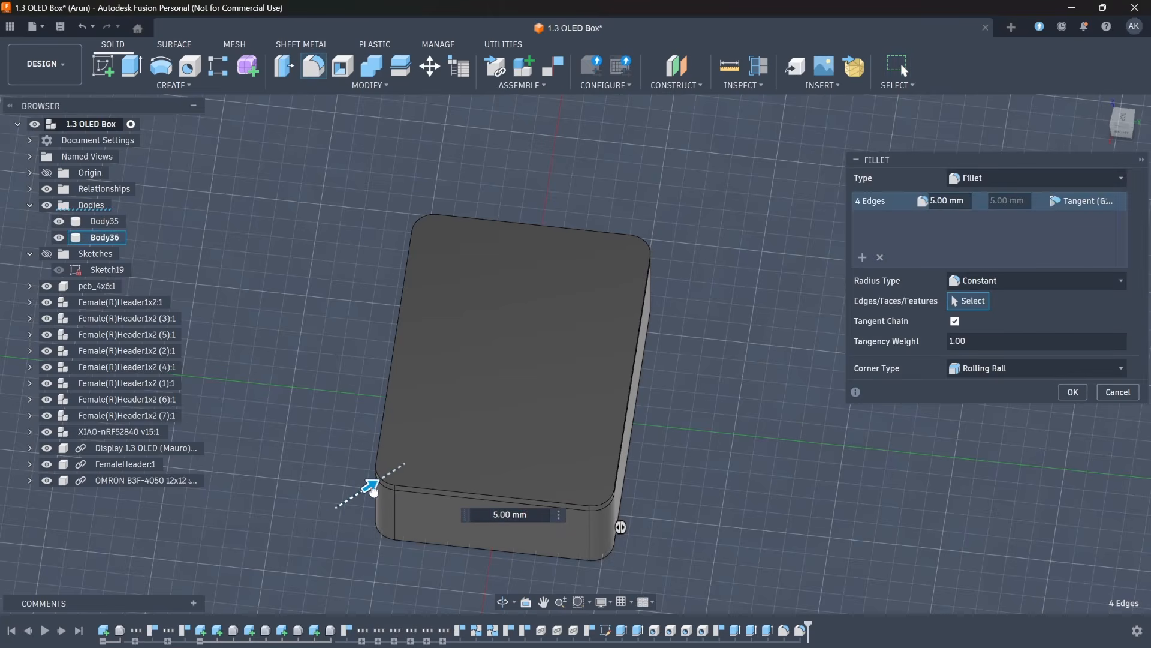
key(Return)
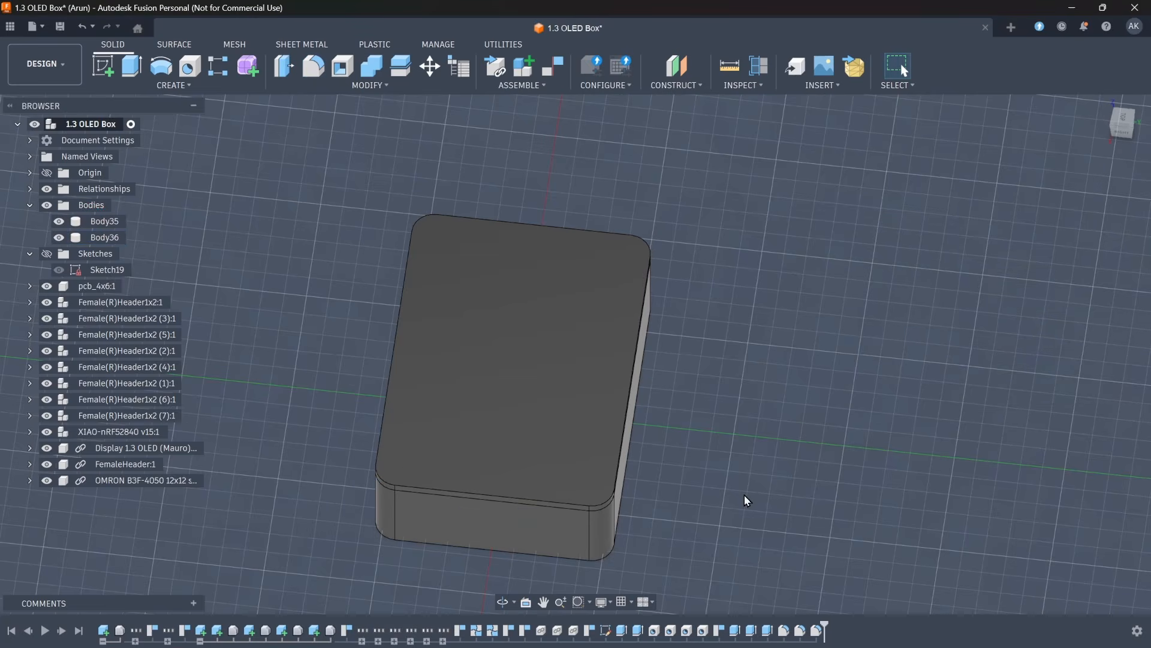
- Lower the opacity of the lid body, Body36, to see the components beneath it
shift+middle_drag(744, 495, 645, 500)
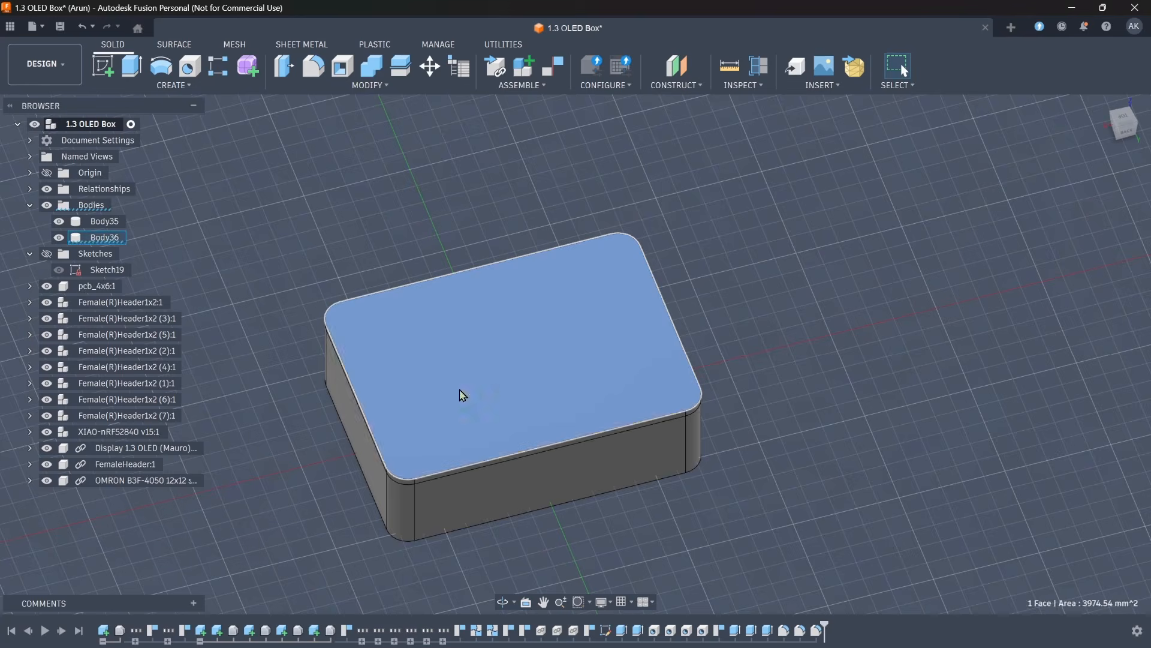
right_click(99, 240)
mouse_move(163, 580)
click(303, 561)
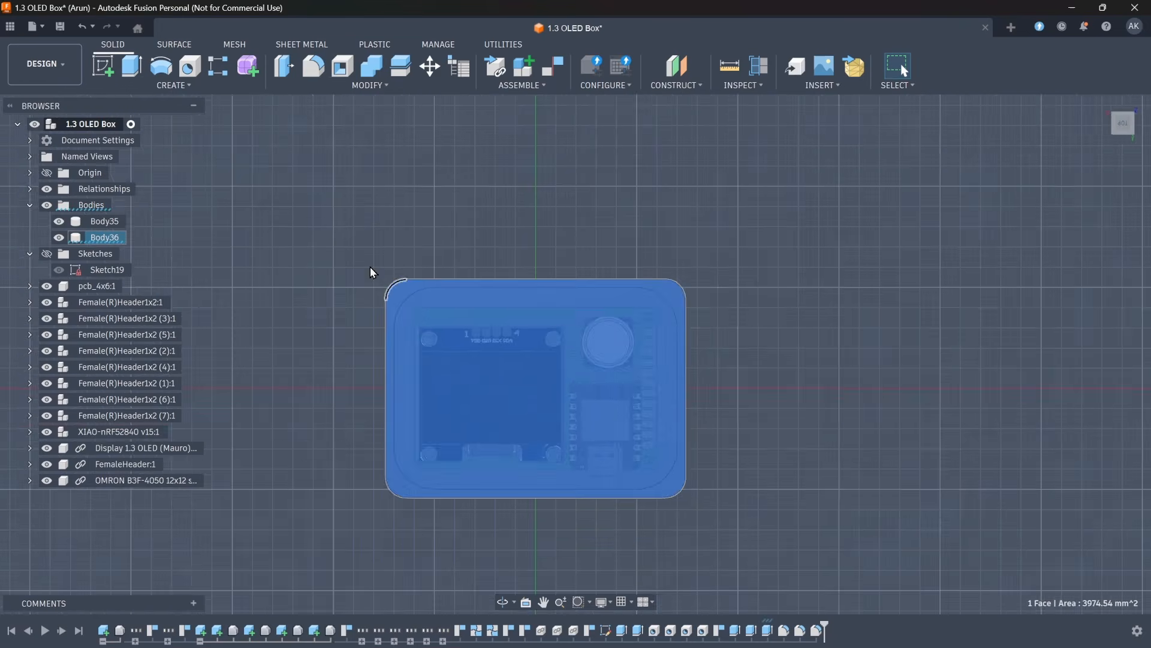
- Cut a counterbored 1.9 mm hole in a lid corner, with a 4 mm counterbore diameter and 1 mm counterbore depth
scroll(506, 254, up, 2)
middle_drag(506, 254, 582, 214)
click(189, 67)
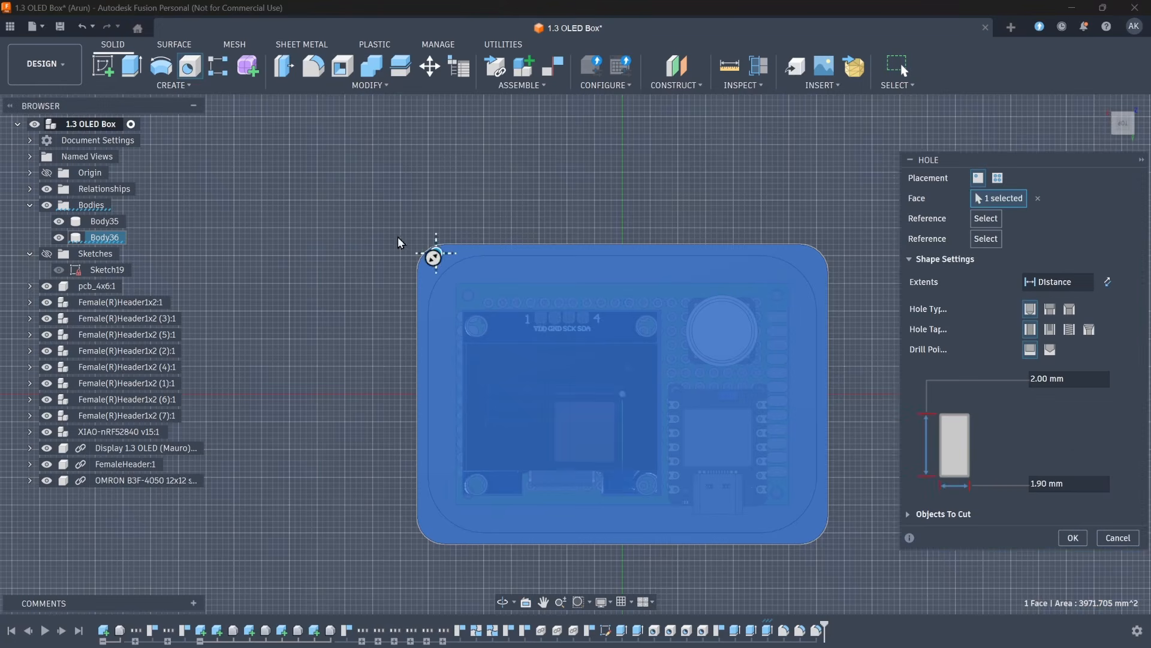
scroll(432, 251, up, 5)
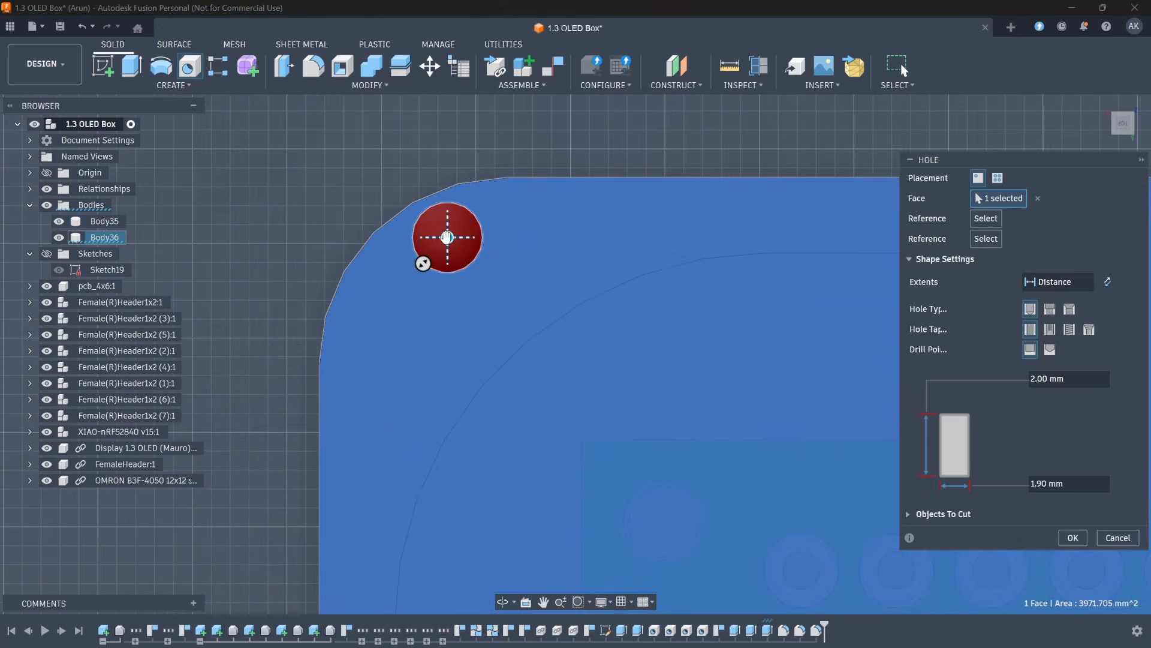
click(442, 305)
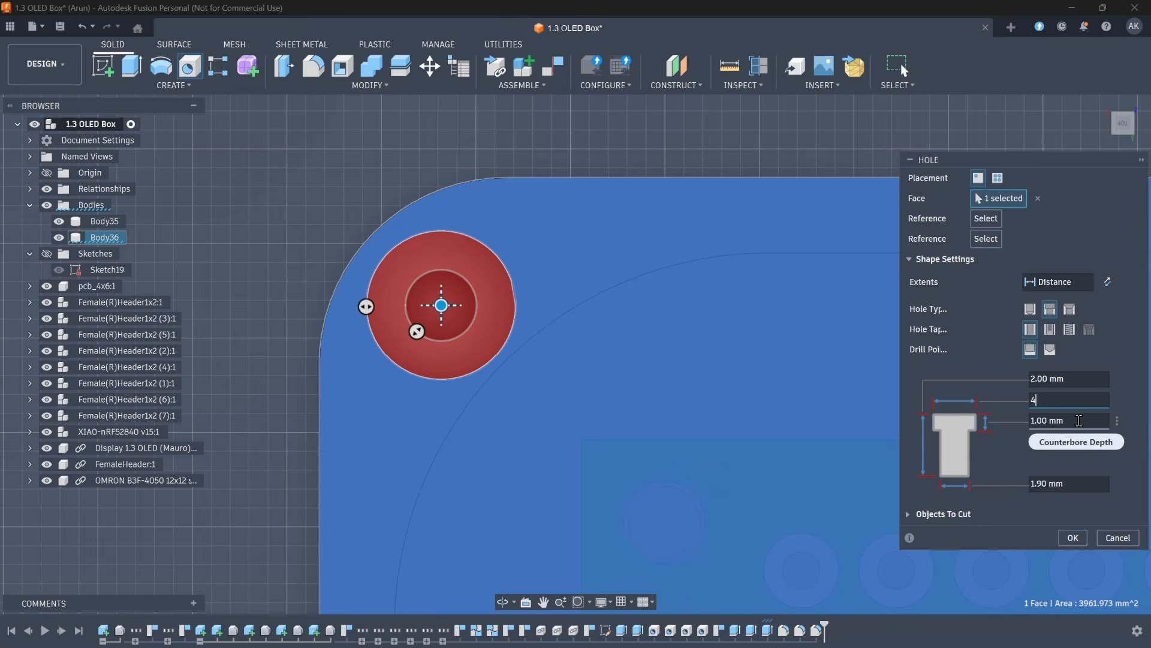
drag(1073, 379, 973, 383)
click(1074, 582)
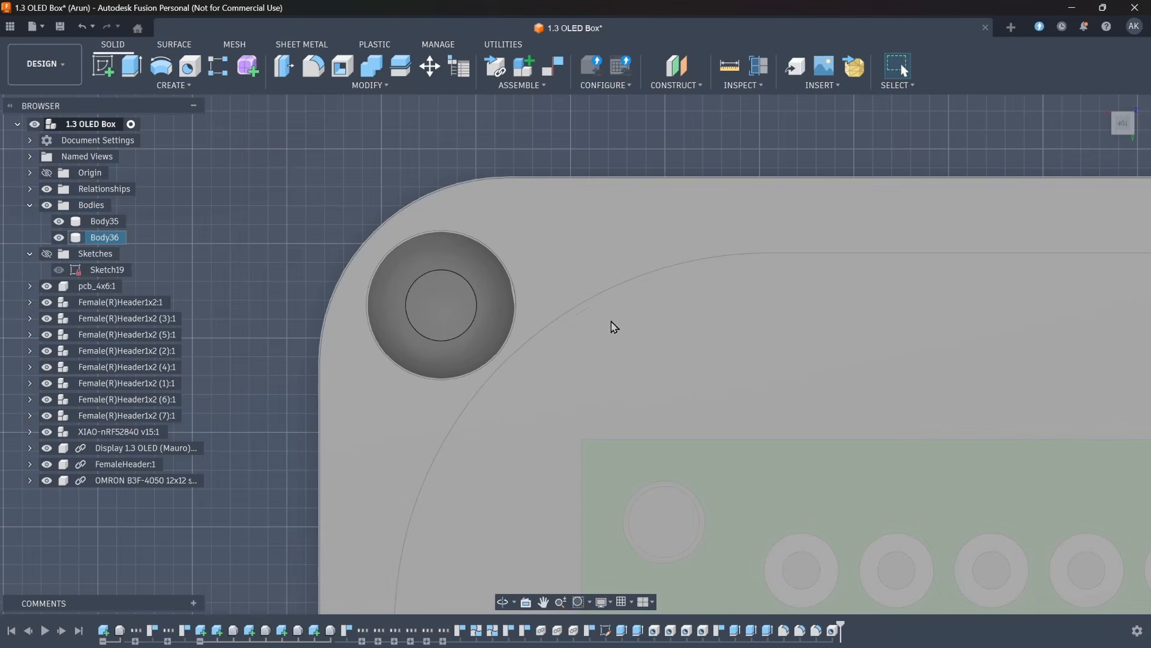
- Sketch a rounded slot on the box's long side face, offset 2.5 mm around the XIAO board's USB-C port
shift+middle_drag(620, 368, 568, 326)
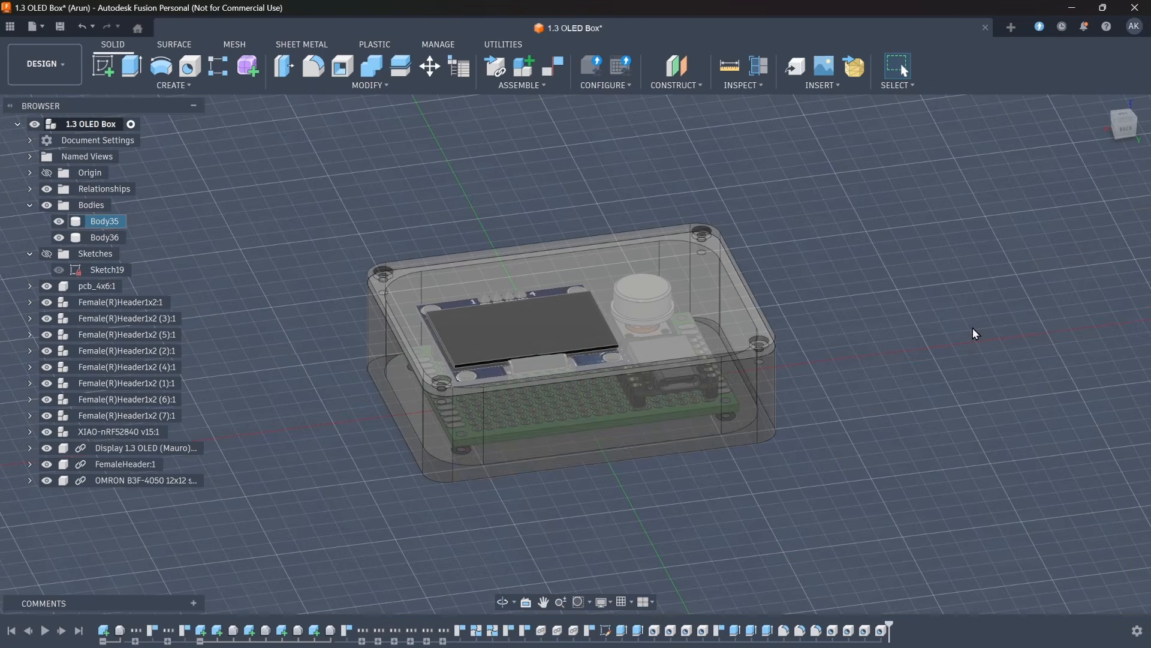
click(644, 390)
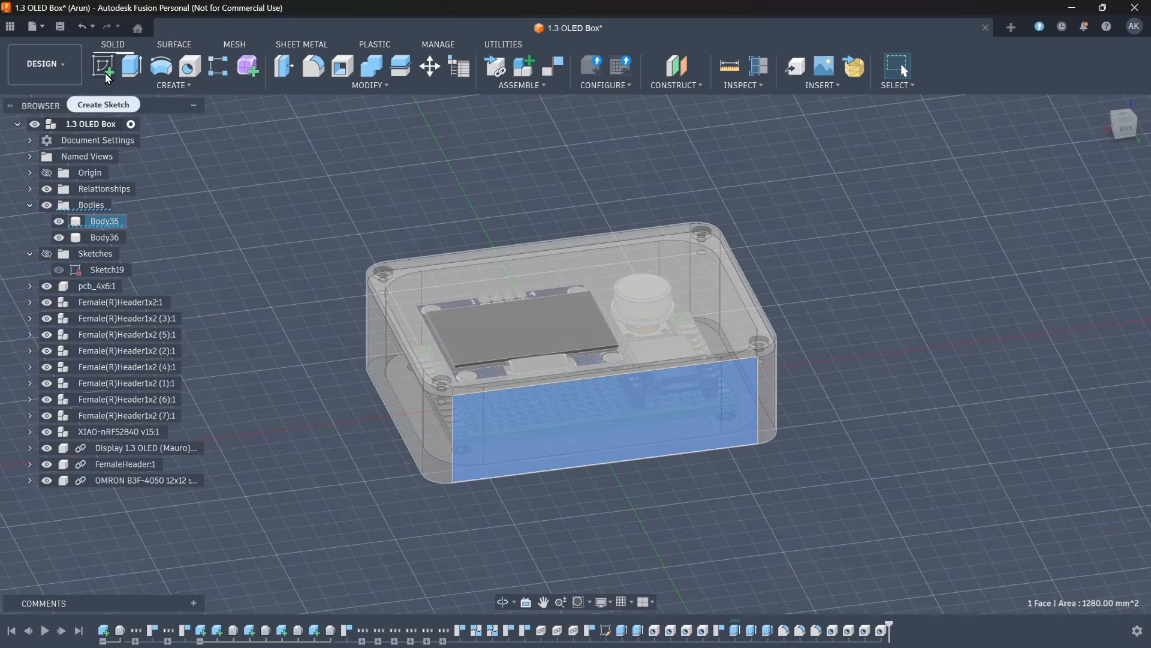
click(106, 73)
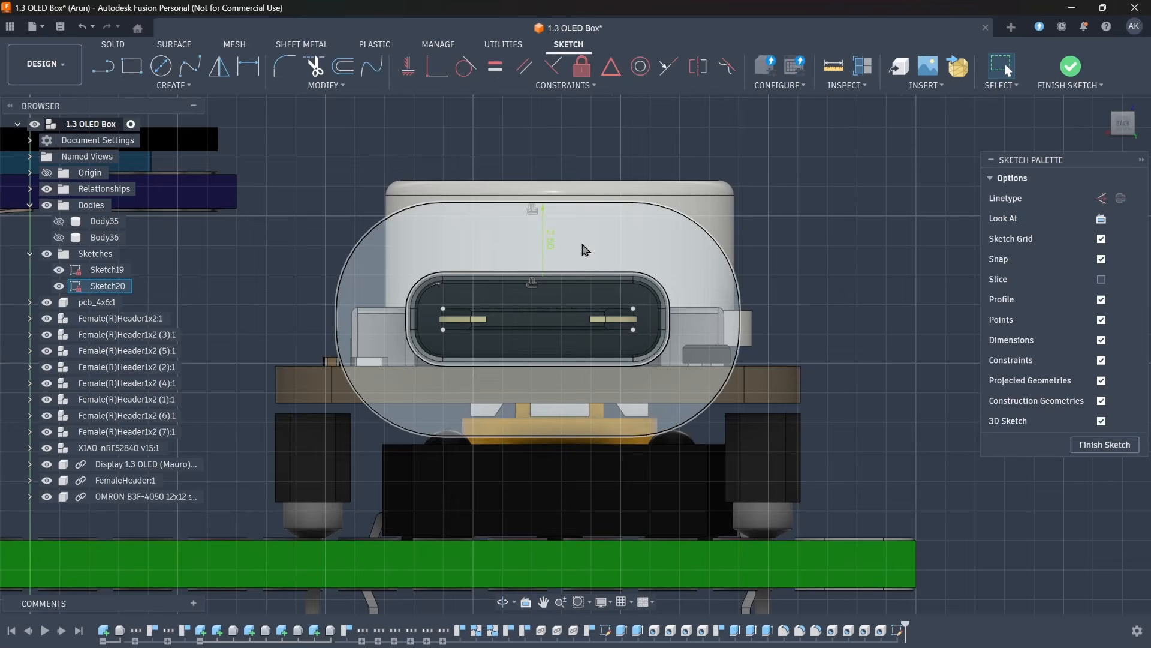
- Show Body35 and extrude-cut the USB-C slot profiles 17 mm through its side wall
click(581, 221)
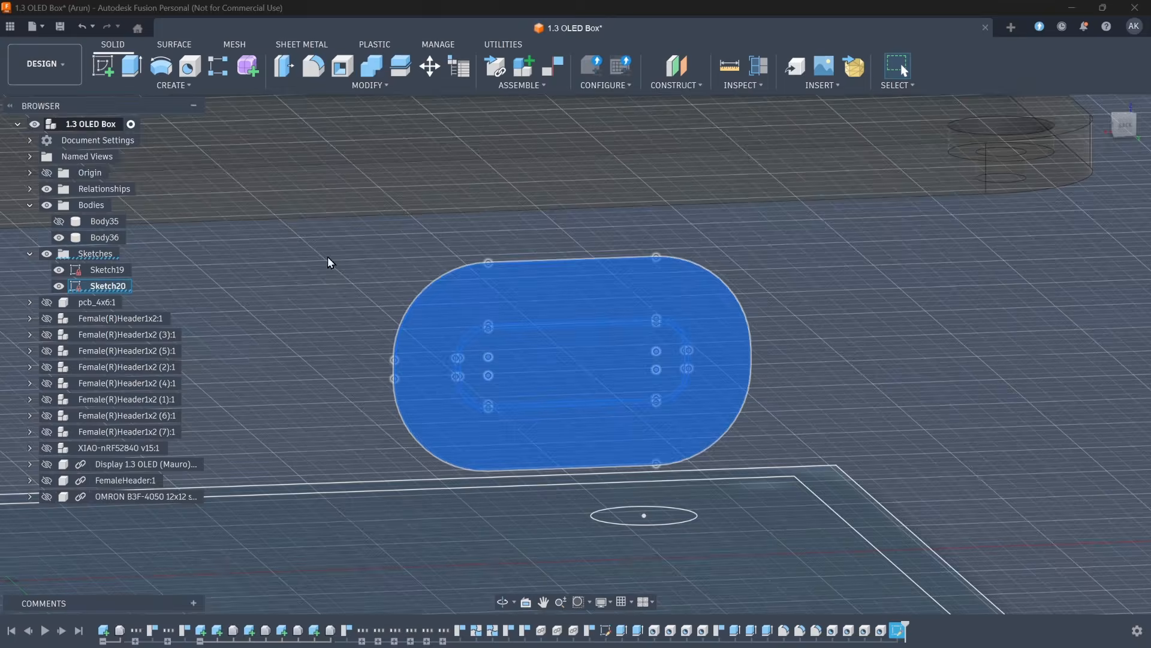
click(58, 221)
key(e)
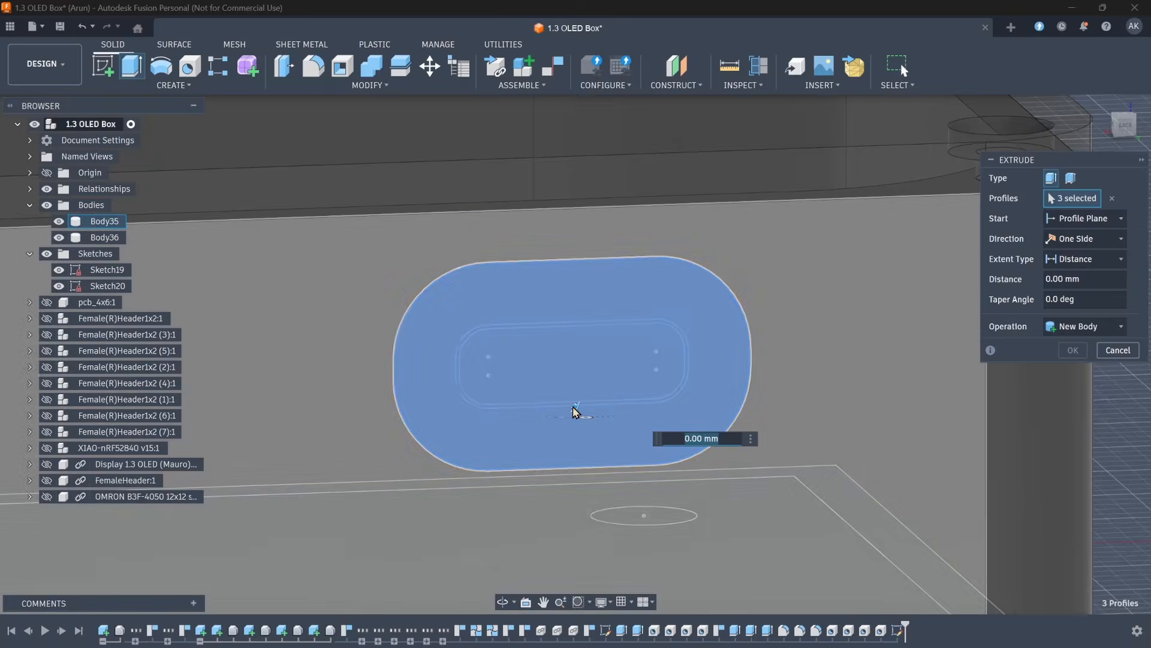
drag(574, 411, 664, 484)
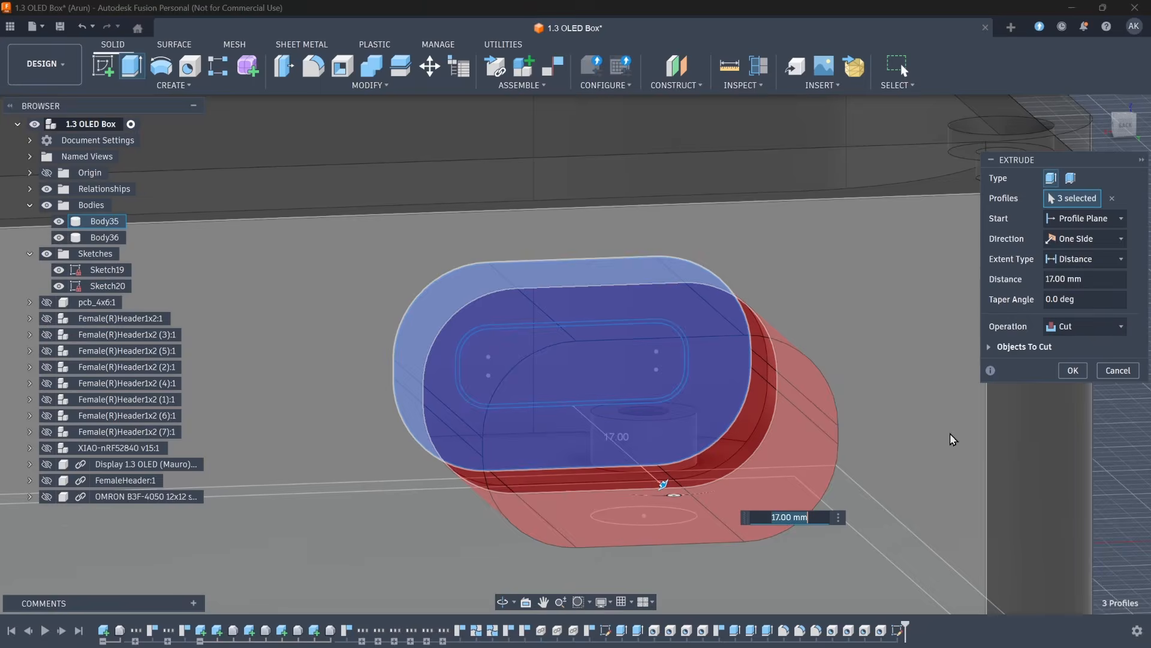
click(990, 346)
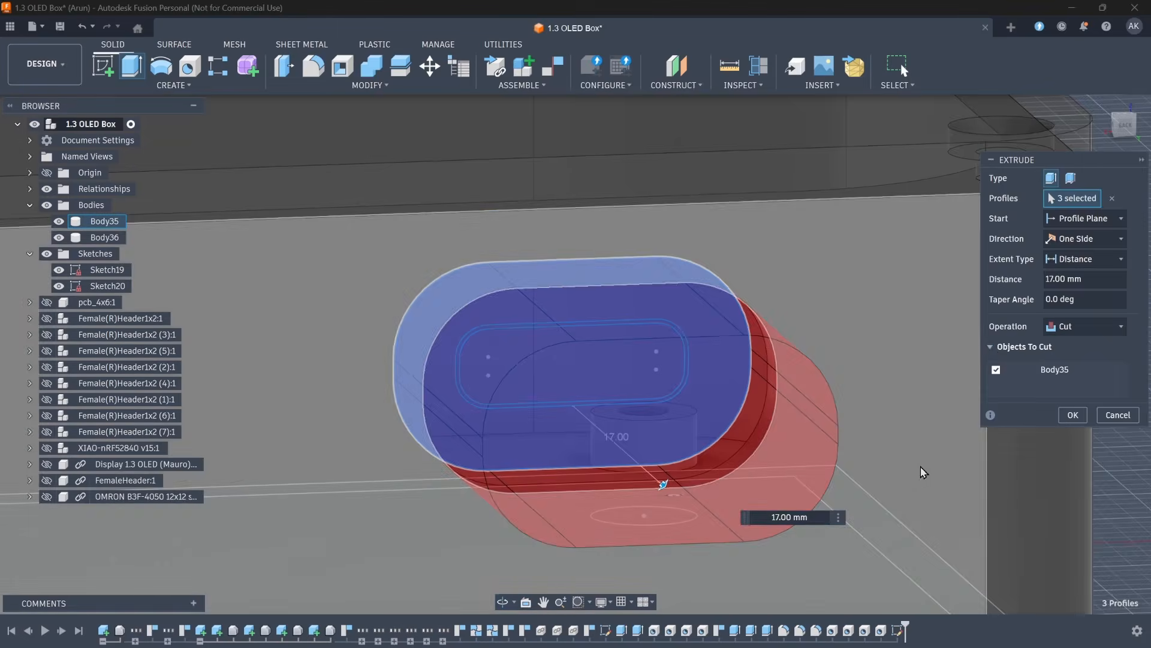
shift+middle_drag(924, 472, 819, 475)
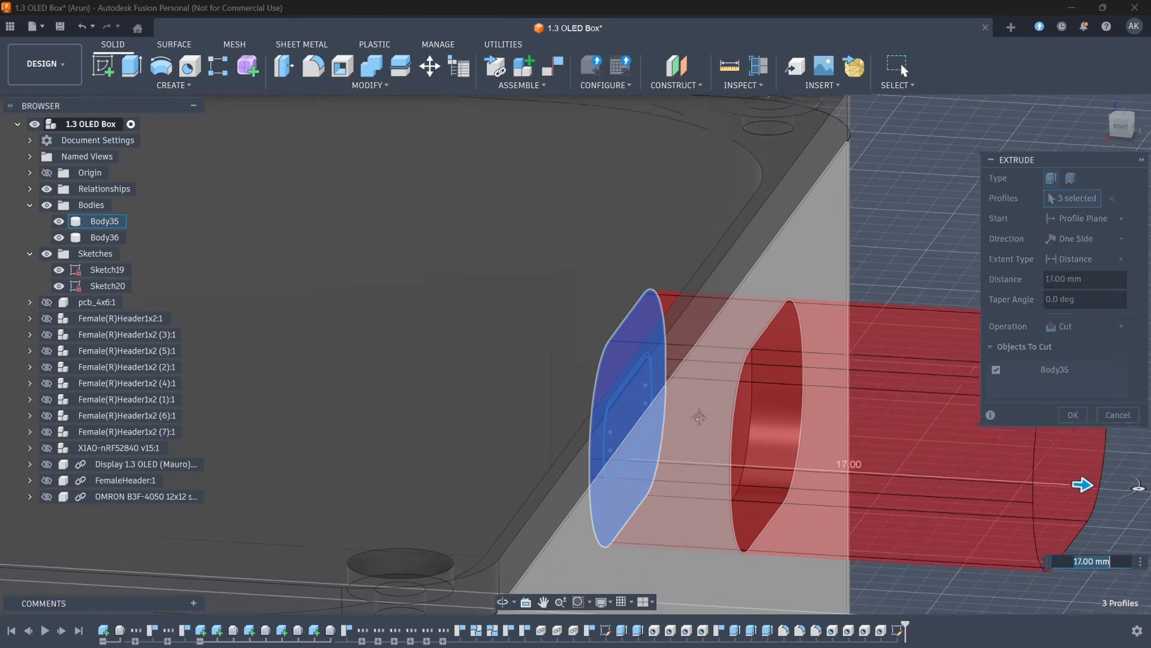
key(Return)
shift+middle_drag(746, 378, 474, 315)
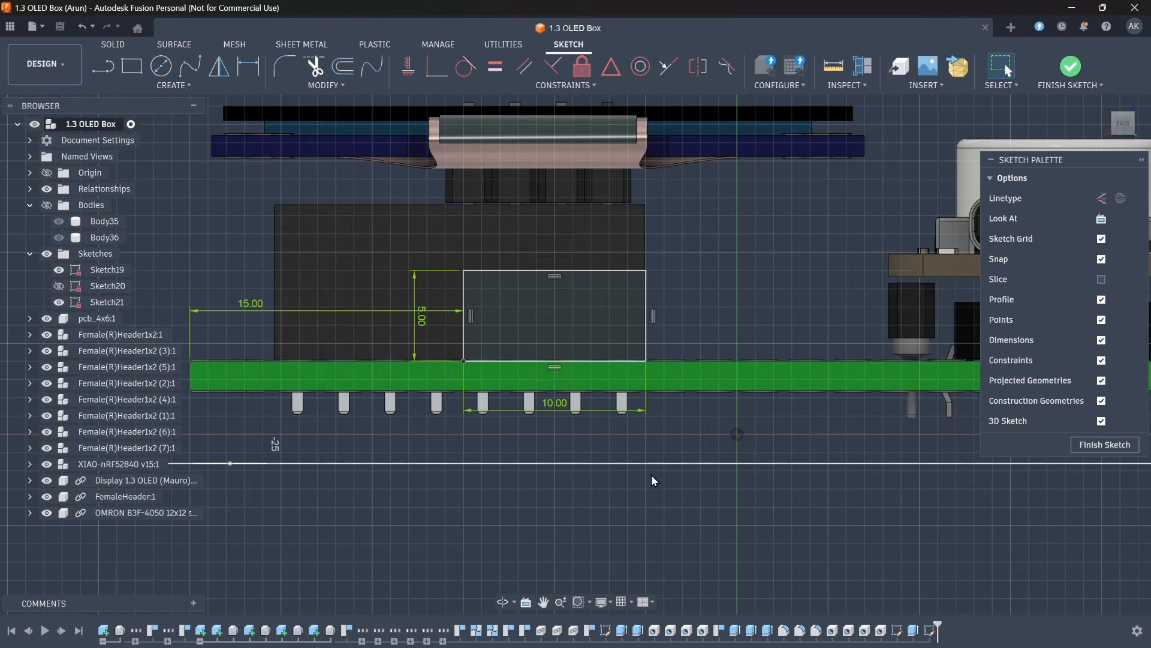
- Finish the rectangular opening sketch beside the USB-C slot and extrude-cut it 25 mm through the box's side wall
shift+middle_drag(653, 473, 782, 536)
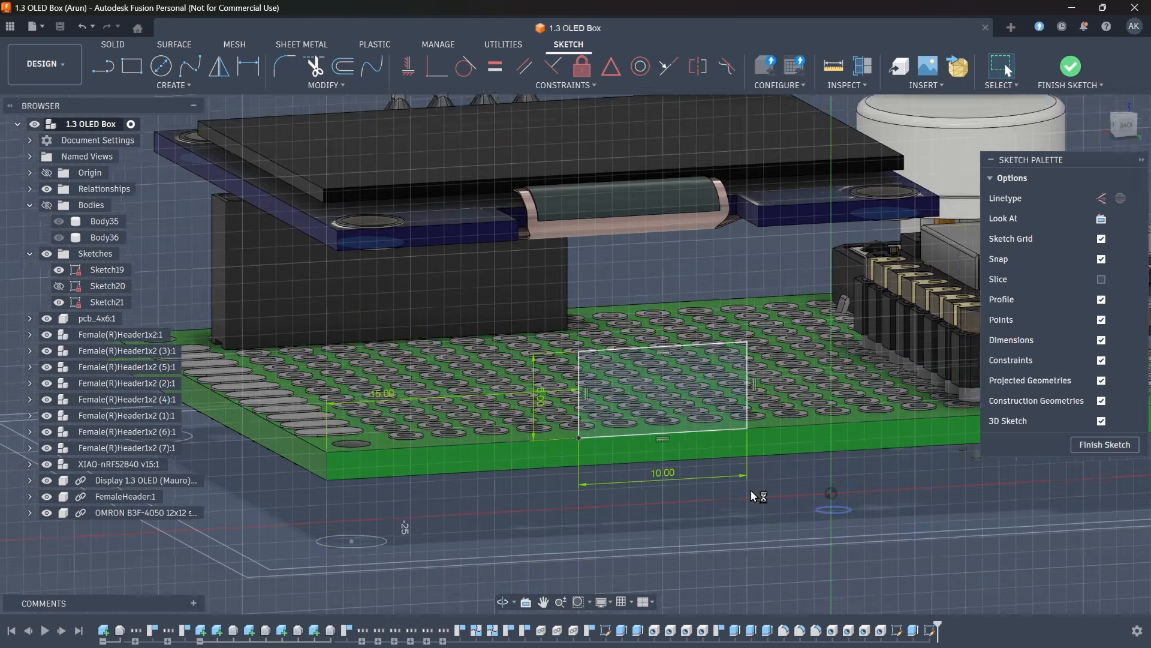
click(1105, 445)
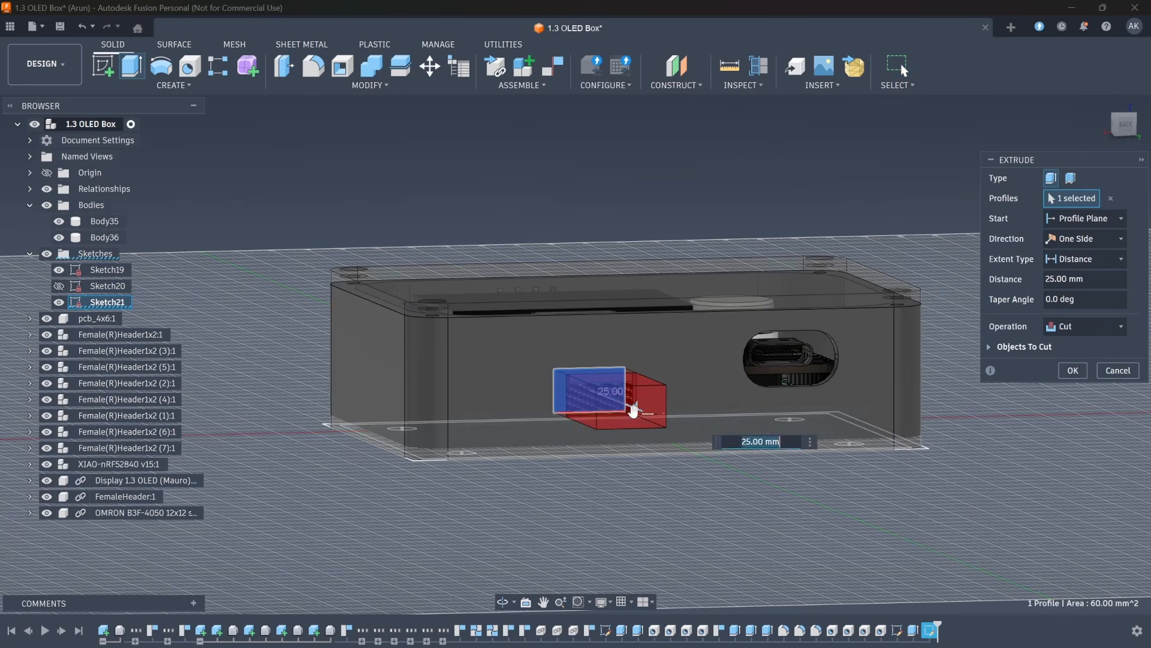
key(Return)
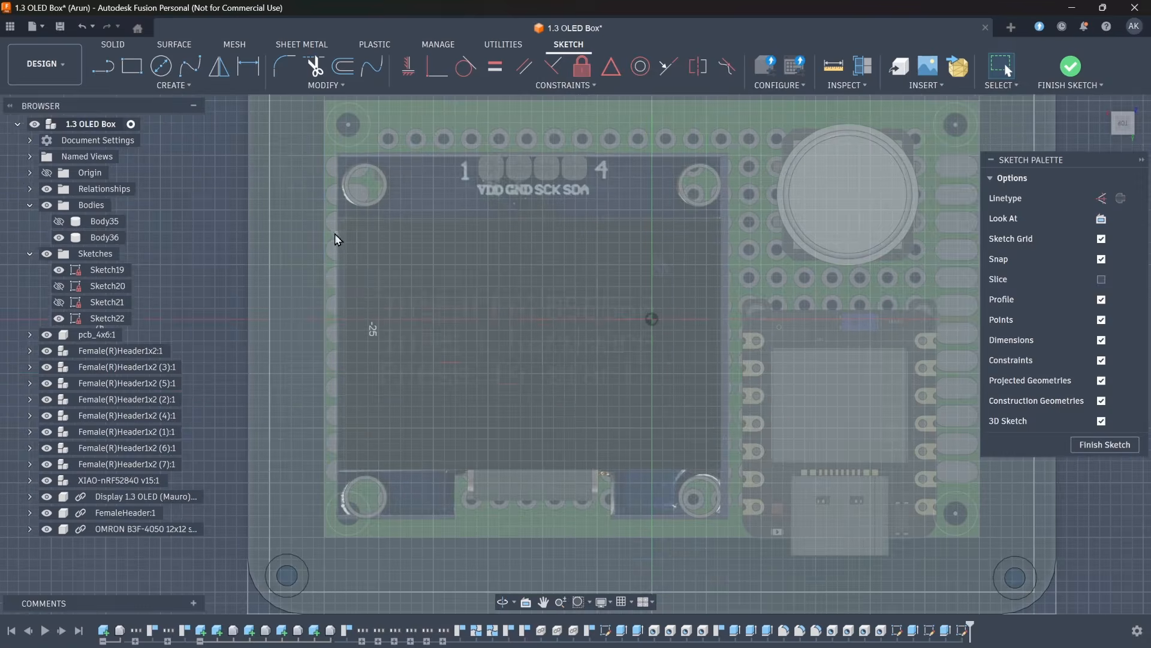
- Sketch a rectangle about 35.5 × 24 mm on the lid over the OLED display's screen area
key(r)
click(336, 211)
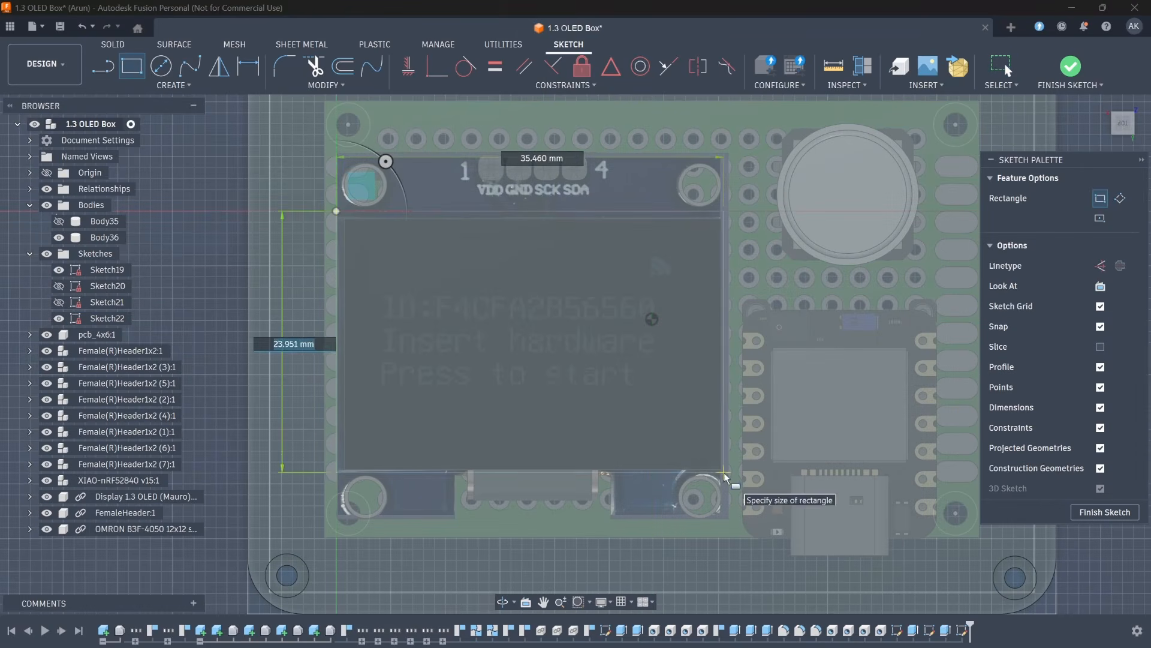
click(730, 473)
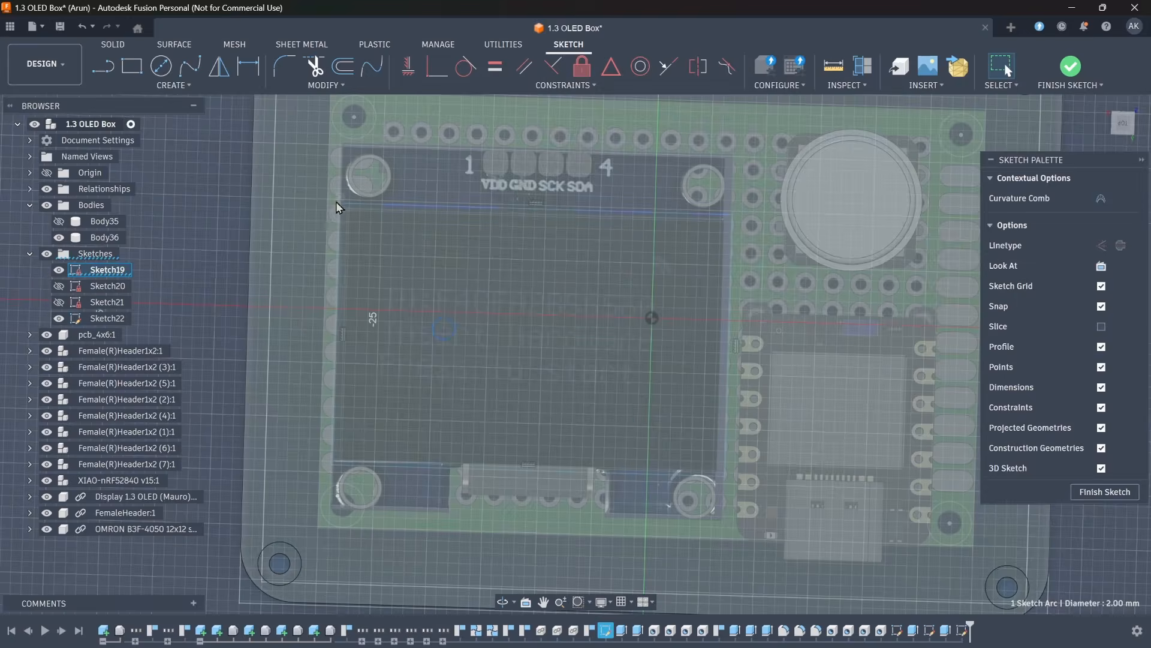
click(336, 208)
scroll(579, 312, down, 2)
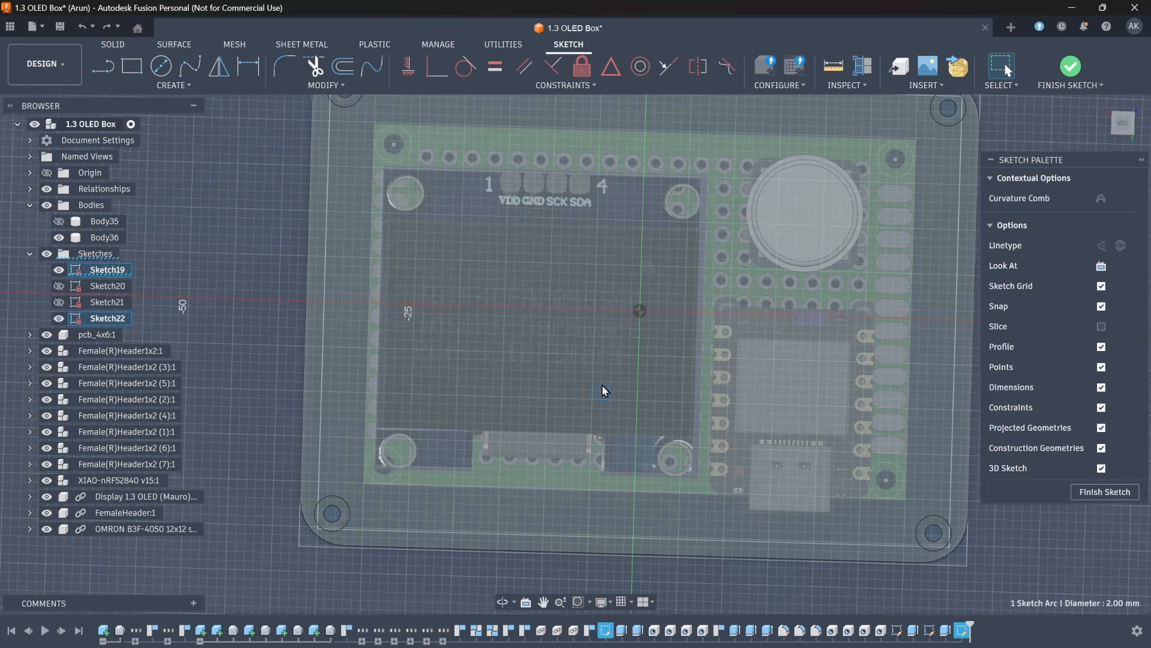
- Sketch a circle around the push button and a rectangle as wide as the circle, extending about 17 mm from its centre towards the XIAO board
key(c)
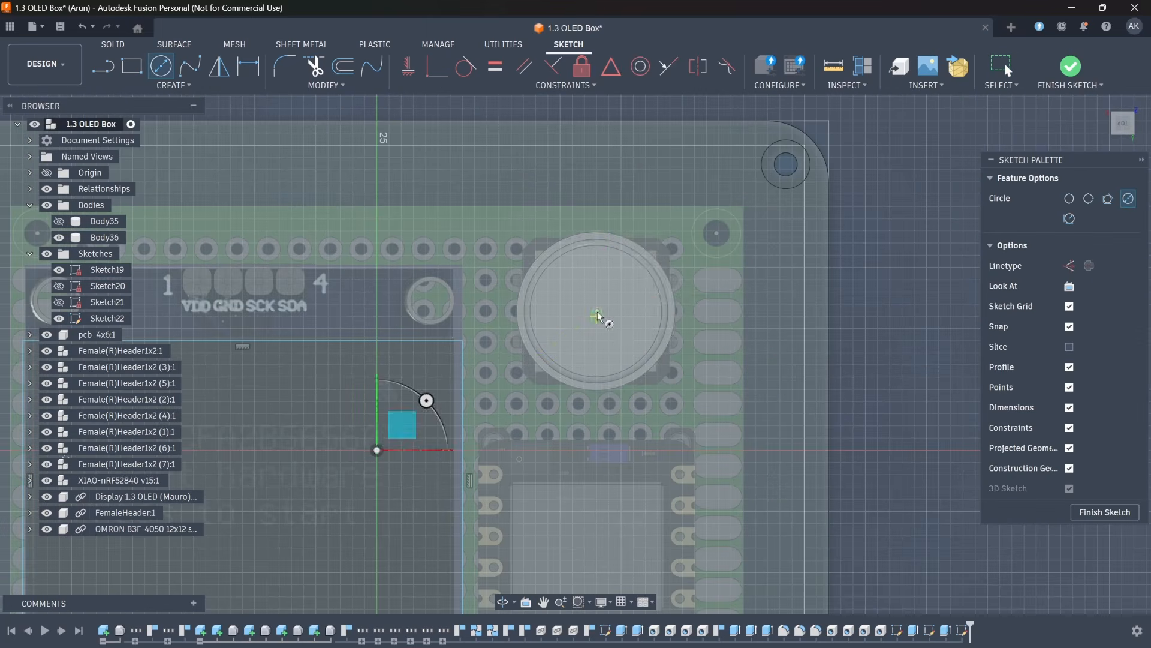
click(597, 312)
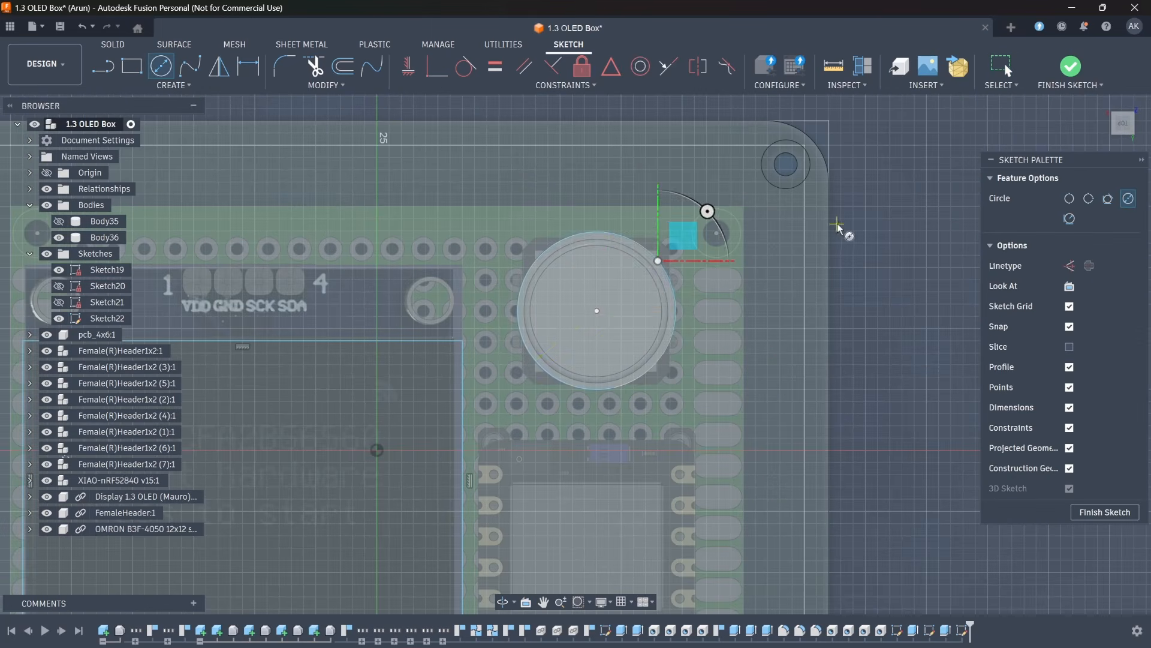
scroll(838, 225, down, 3)
key(r)
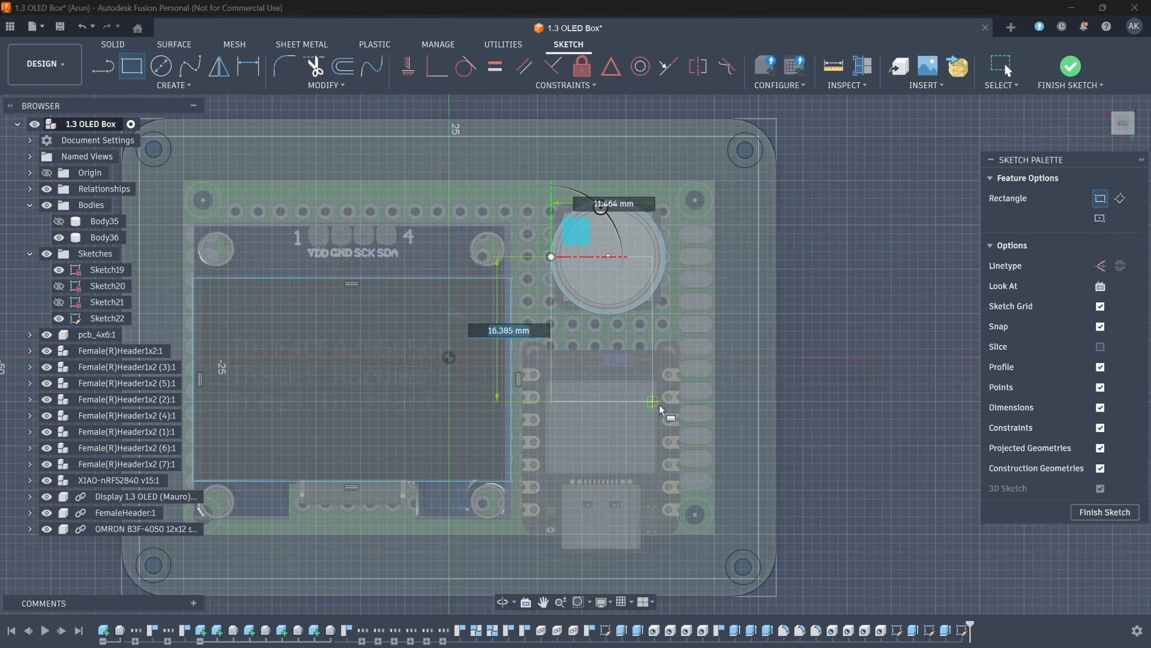
click(665, 408)
key(Escape)
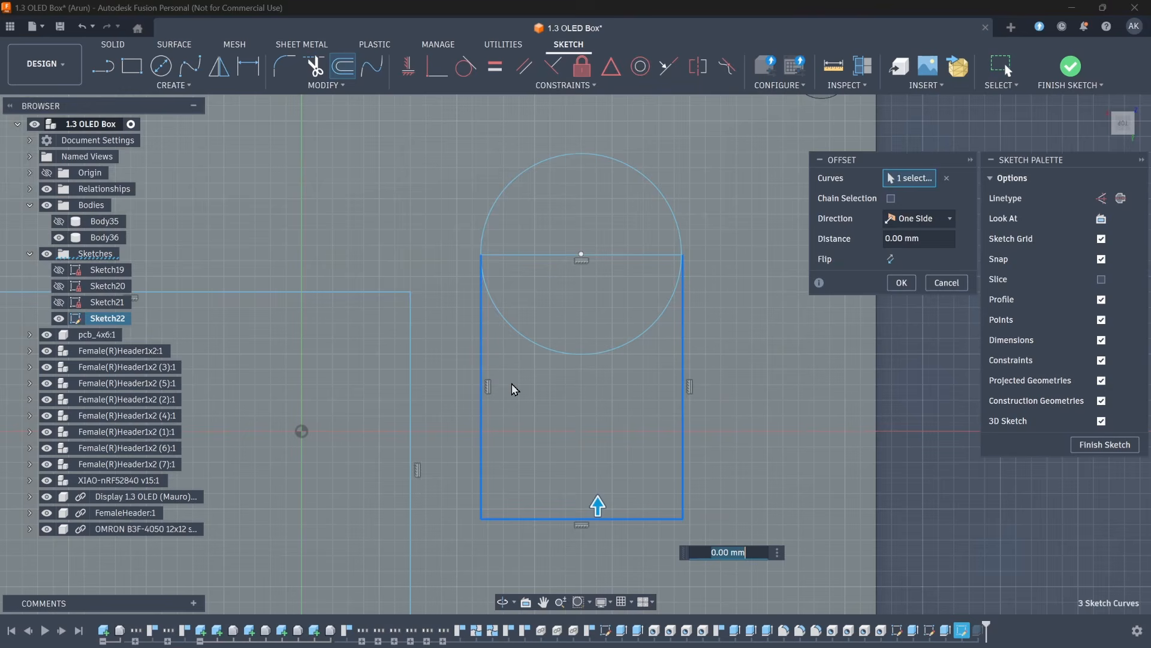
- Offset the rectangle's three outer sides and the push-button circle inward by 1 mm
drag(598, 501, 601, 491)
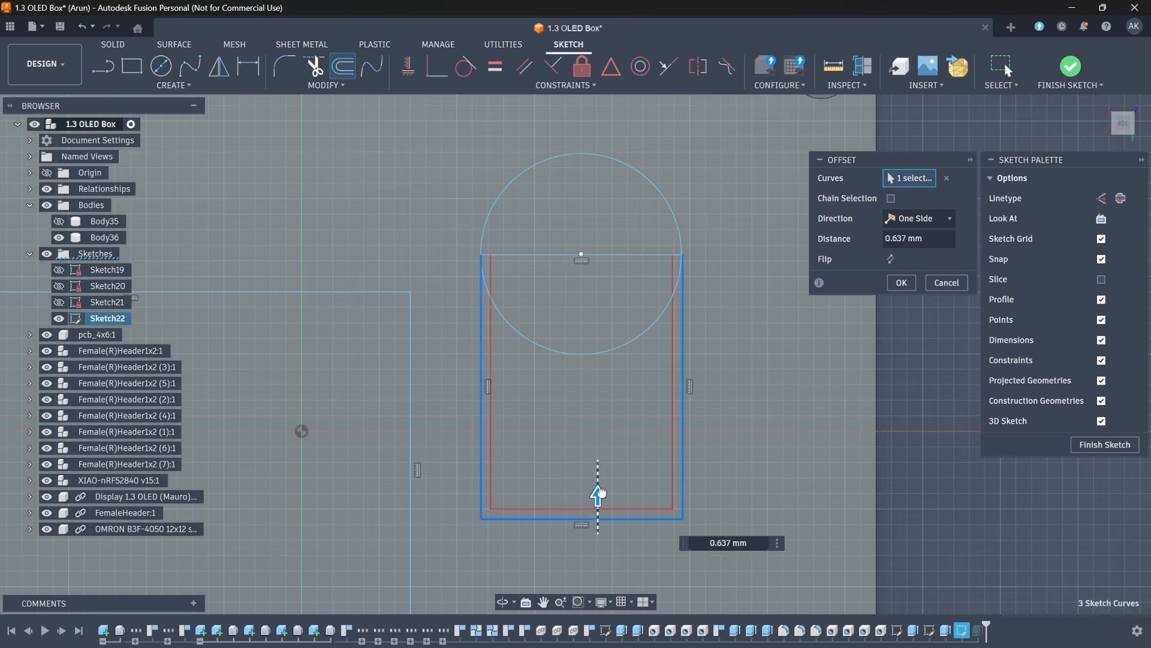
text(1)
key(Return)
click(486, 282)
text(o)
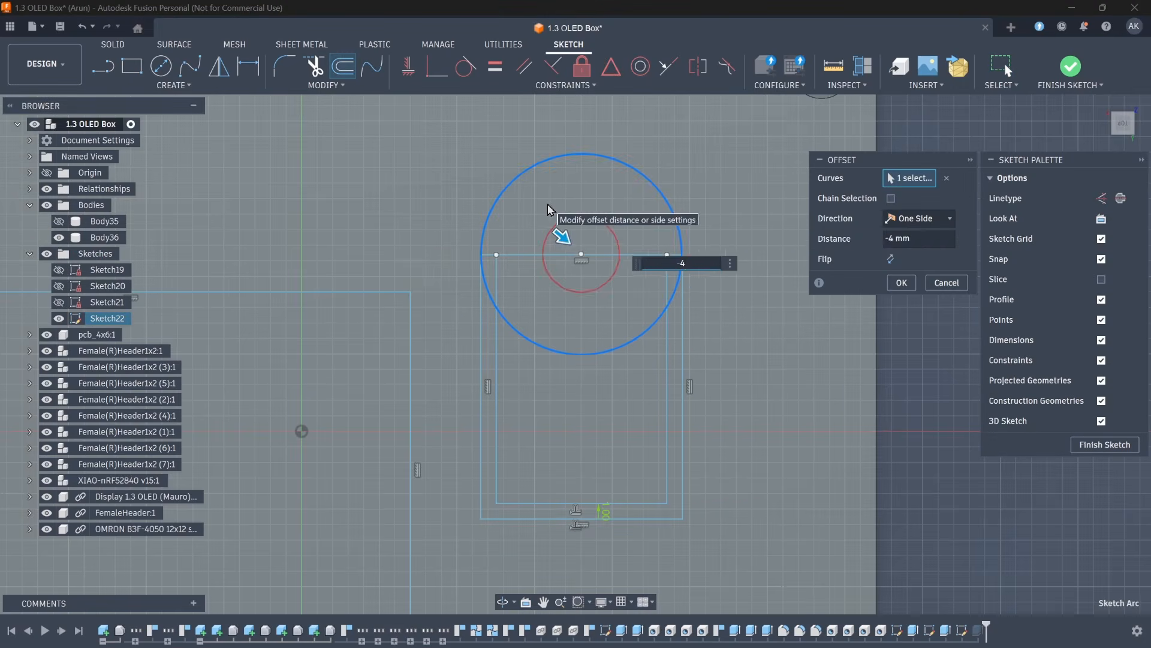
text(-1)
key(Return)
- Extrude-cut the U-shaped strip between the offset outlines through the lid around the push button
scroll(779, 222, down, 2)
shift+middle_drag(922, 419, 967, 366)
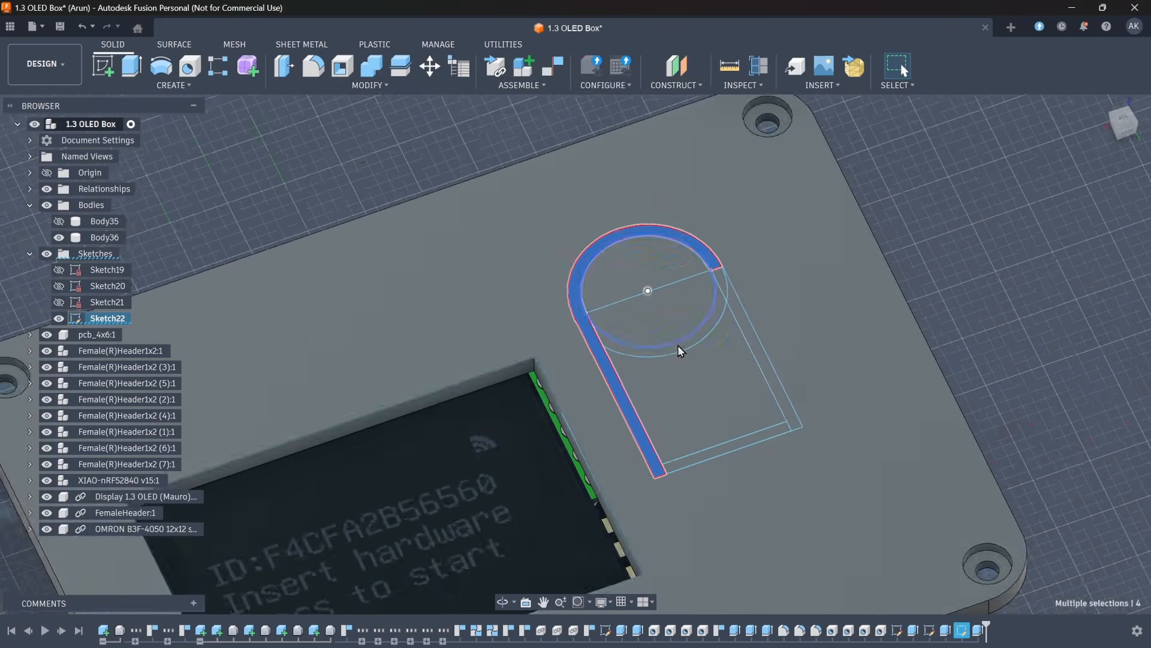
scroll(679, 347, up, 2)
ctrl+click(737, 247)
ctrl+click(780, 336)
scroll(937, 394, down, 2)
key(e)
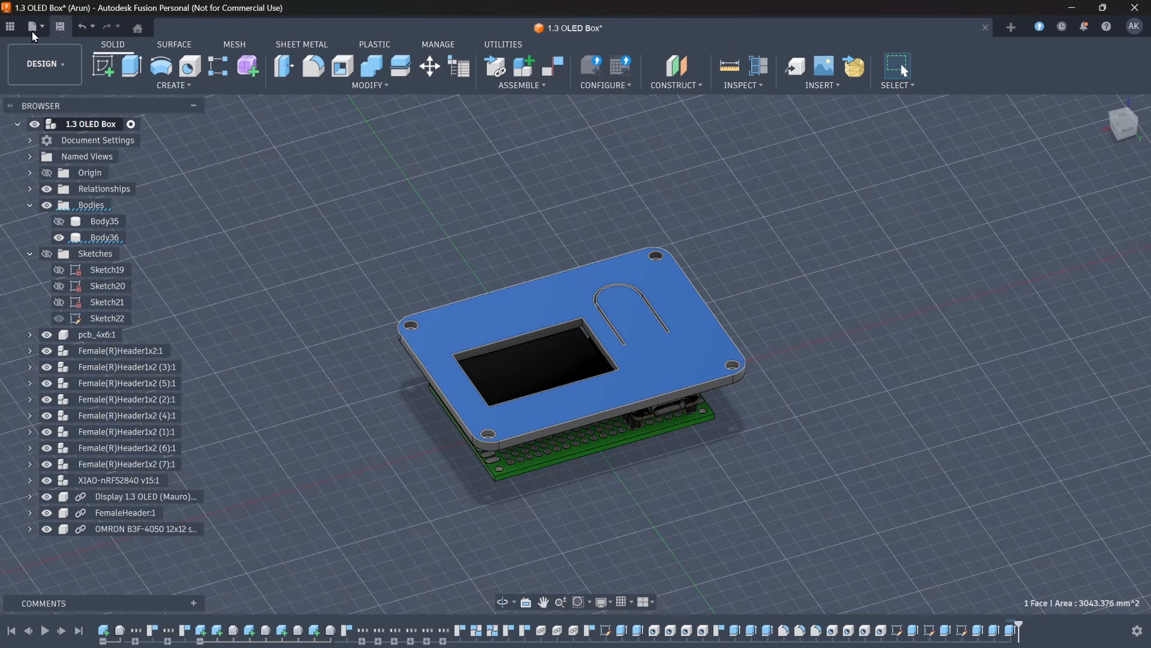
- Export Body36 for 3D printing as a binary STL in millimetres, named lid, into the 3D Print folder under 93 Enclosures 1
click(34, 30)
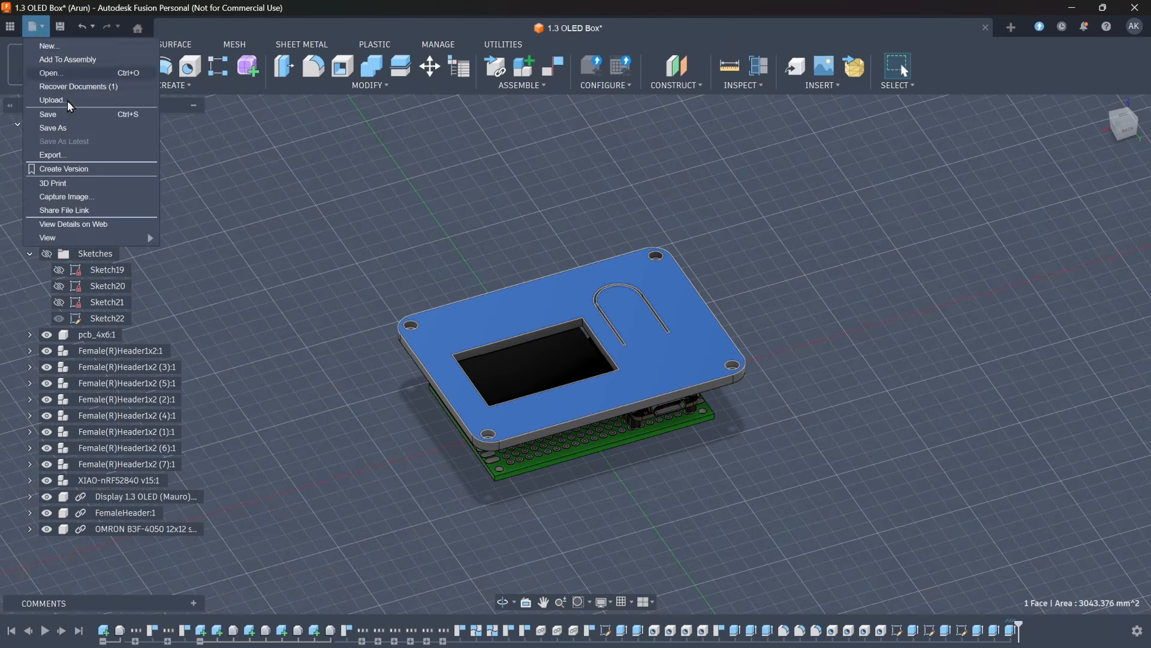
click(106, 183)
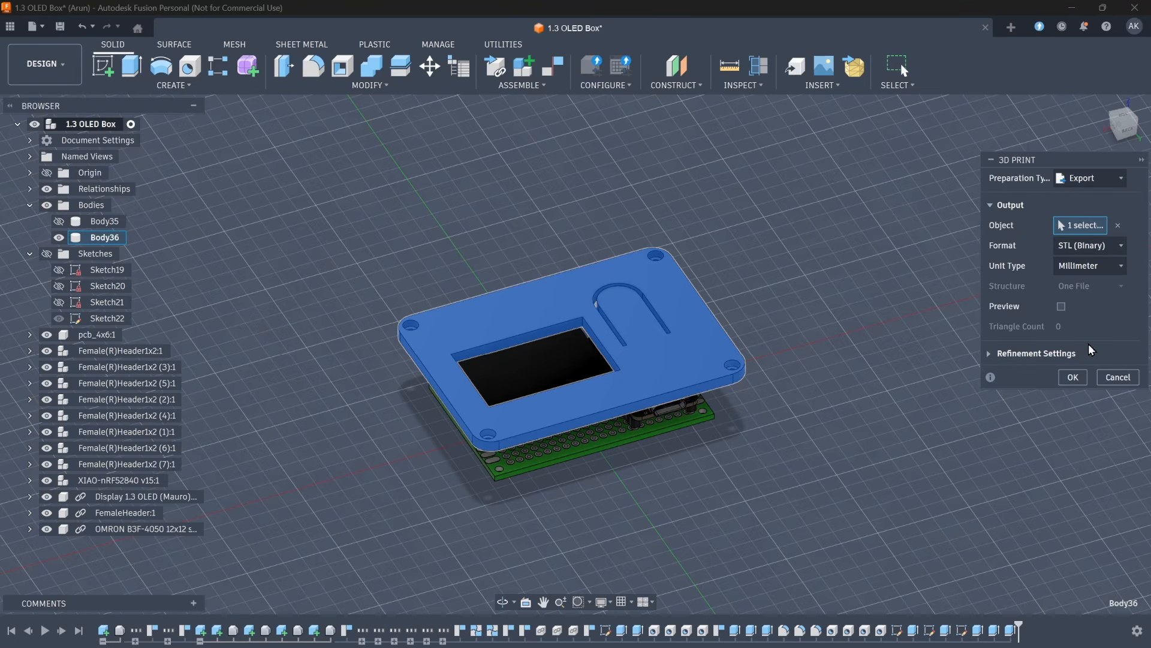
key(Return)
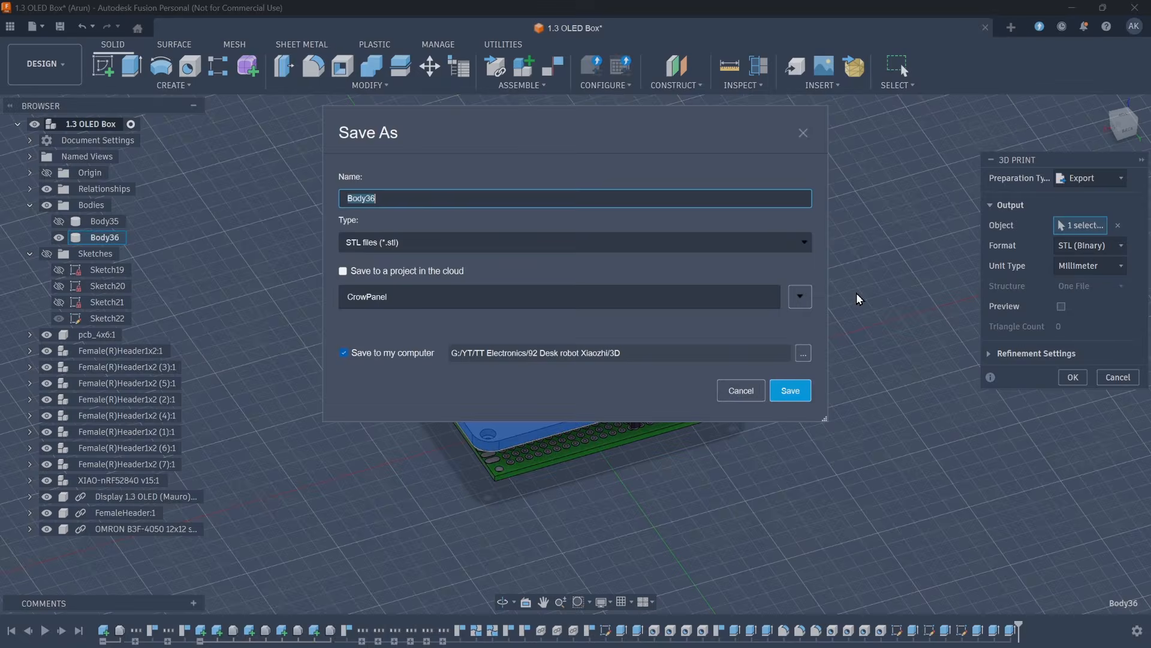
click(803, 349)
text(lid)
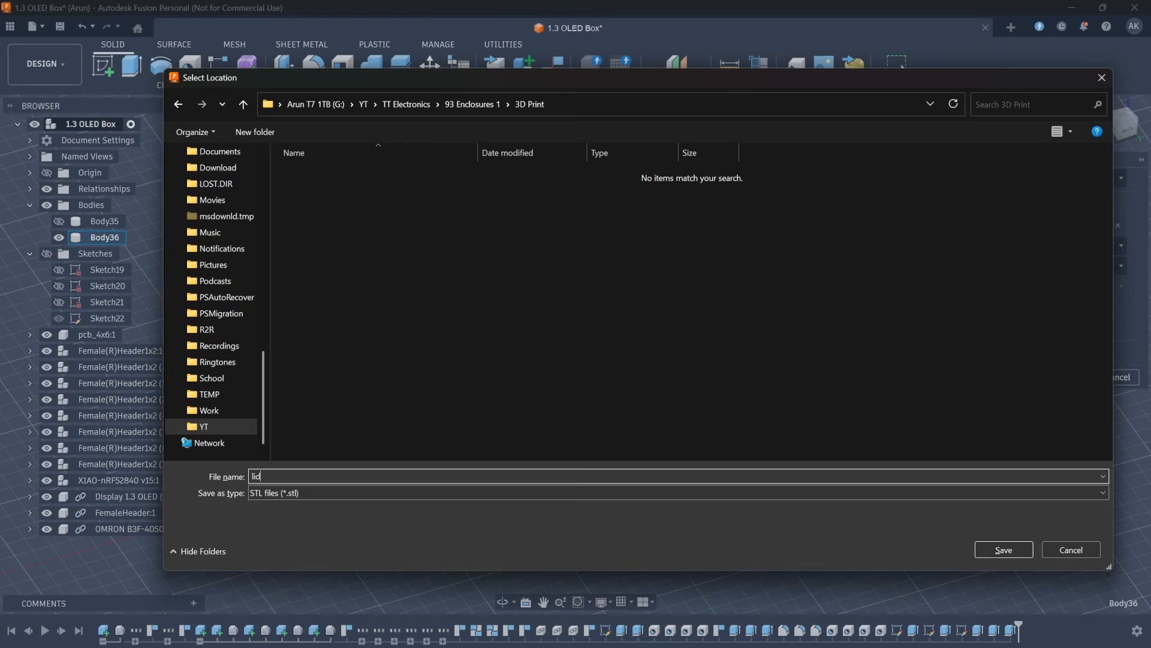
key(Return)
click(790, 390)
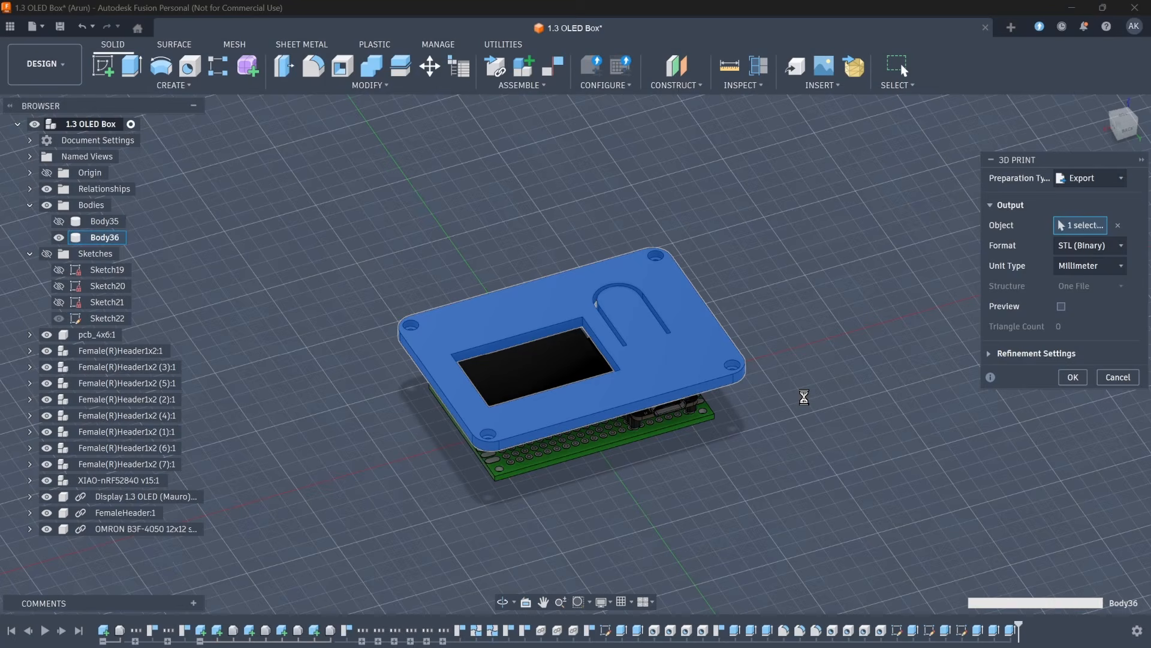